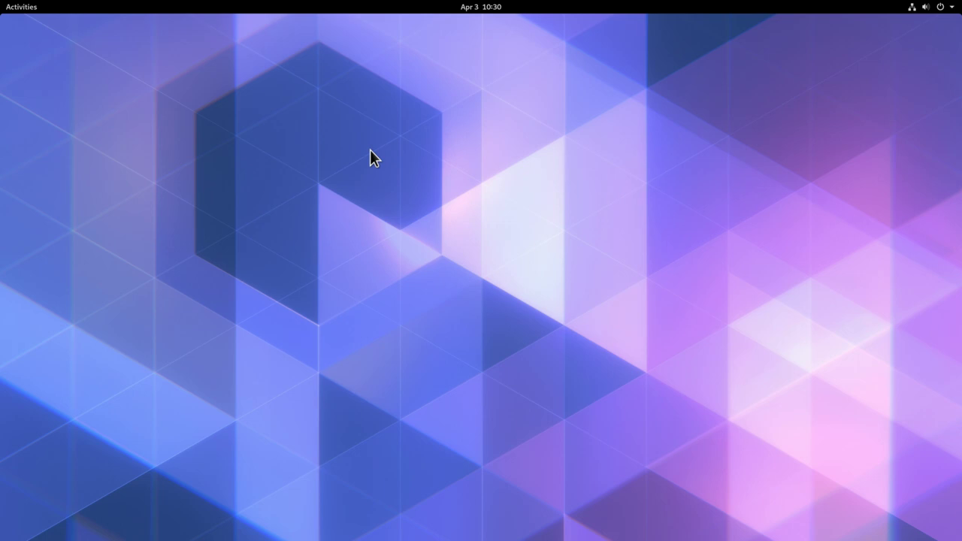
- Search for and launch Timeshift, authenticating with the administrator password
{"action": "left_click", "coordinate": [25, 11]}
{"action": "left_click", "coordinate": [457, 34]}
{"action": "type", "text": "times"}
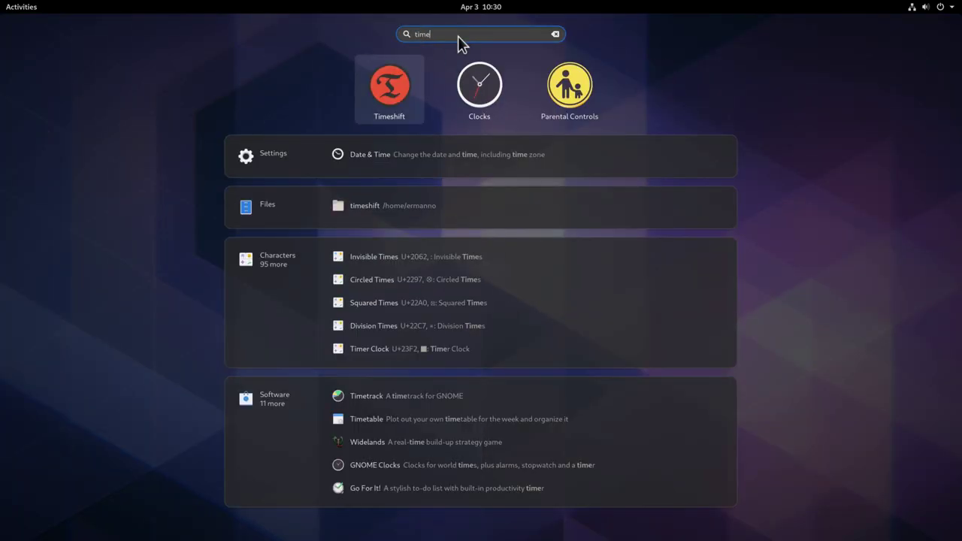
{"action": "key", "text": "Return"}
{"action": "type", "text": "•••••••••"}
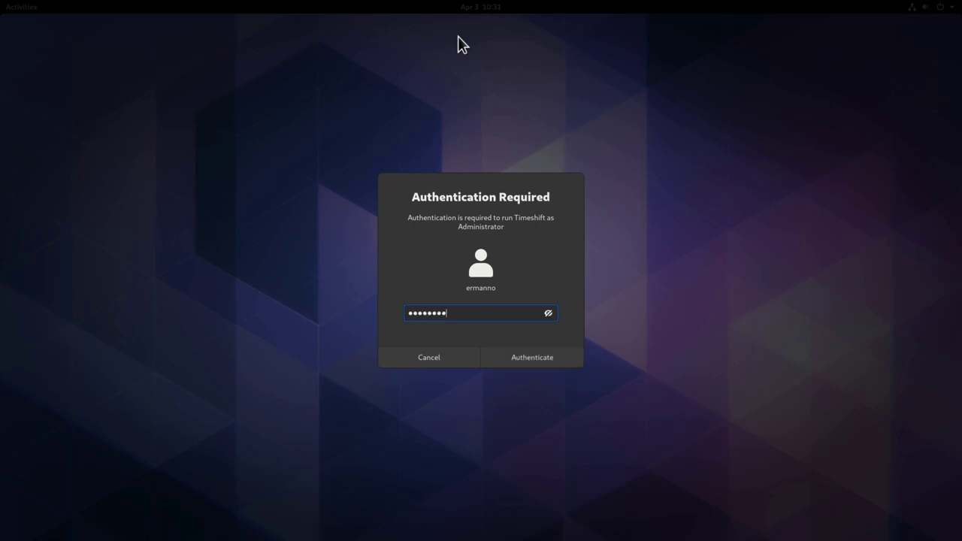
{"action": "key", "text": "Return"}
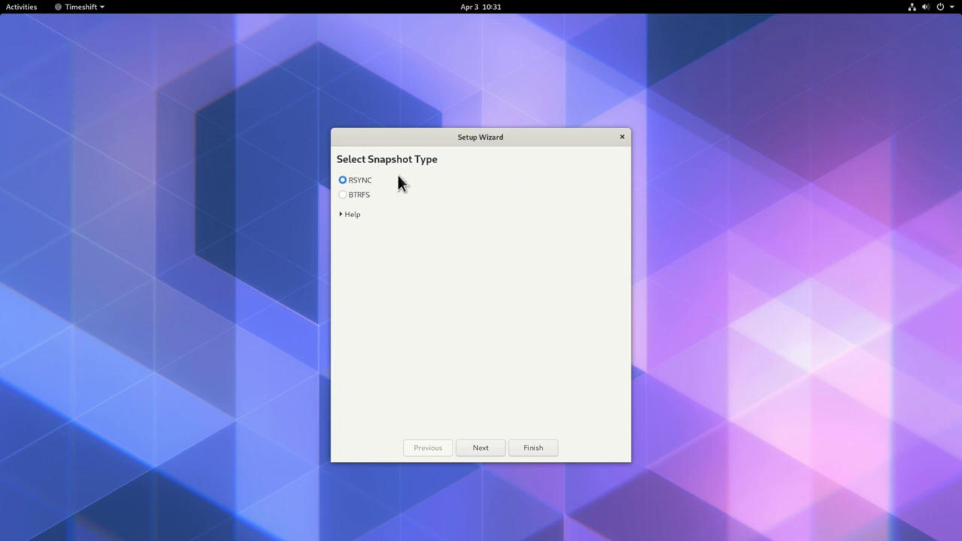
- Keep RSYNC as the snapshot type and choose the vda2 partition as the snapshot location
{"action": "left_click", "coordinate": [481, 448]}
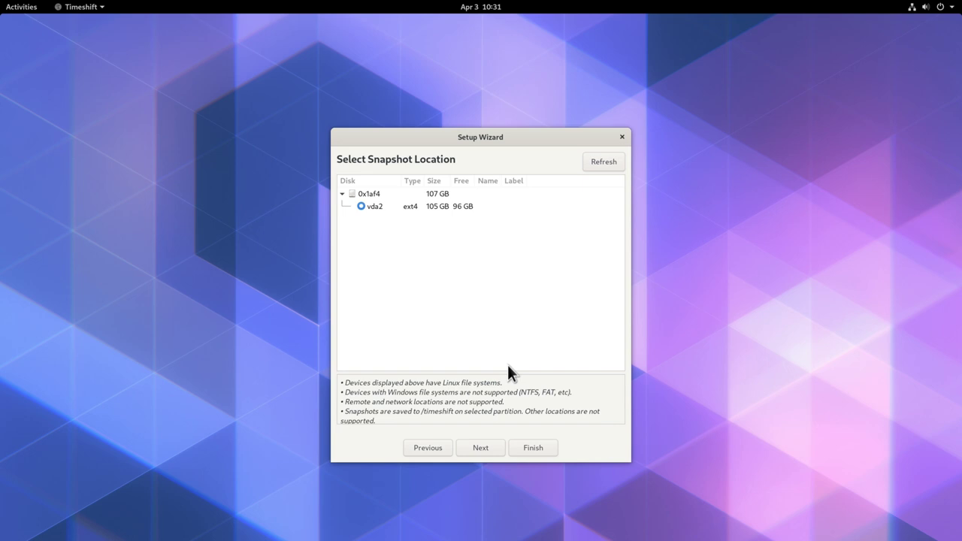
{"action": "left_click", "coordinate": [361, 207]}
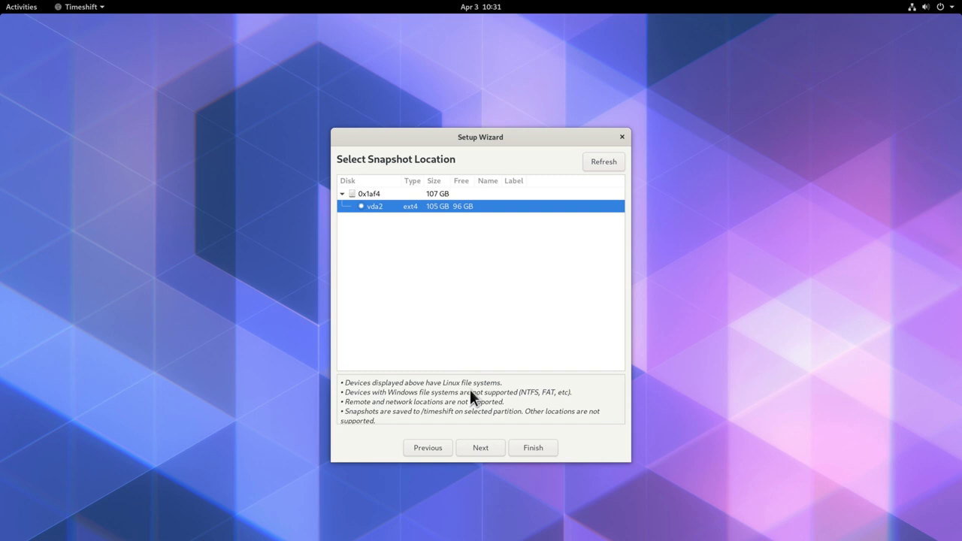
{"action": "left_click", "coordinate": [475, 450]}
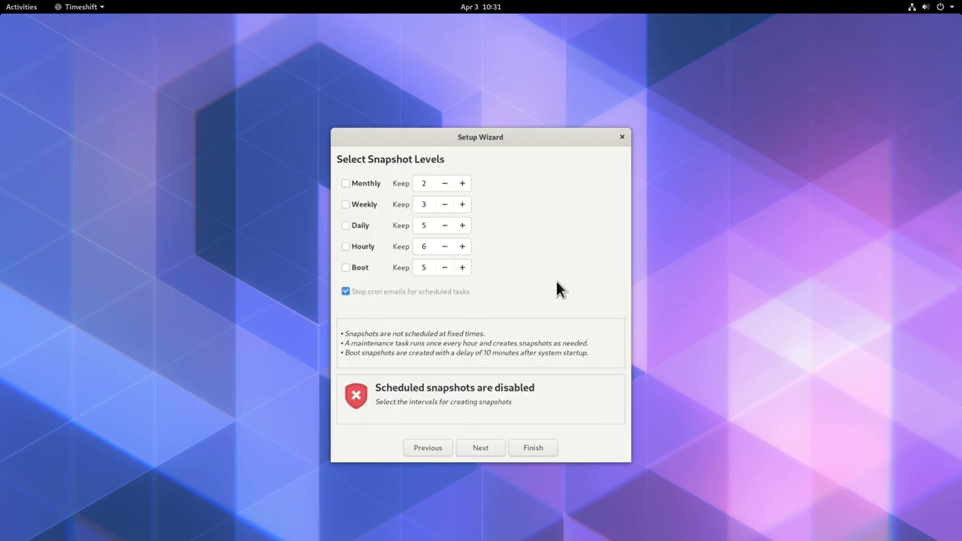
- Enable weekly snapshots, leave all user home directories excluded, and finish the setup wizard
{"action": "left_click", "coordinate": [345, 204]}
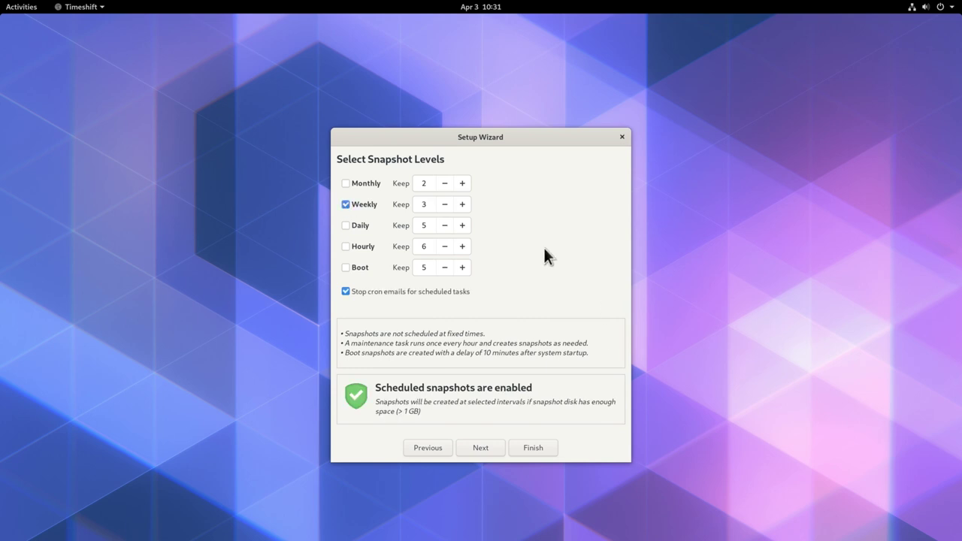
{"action": "left_click", "coordinate": [490, 449]}
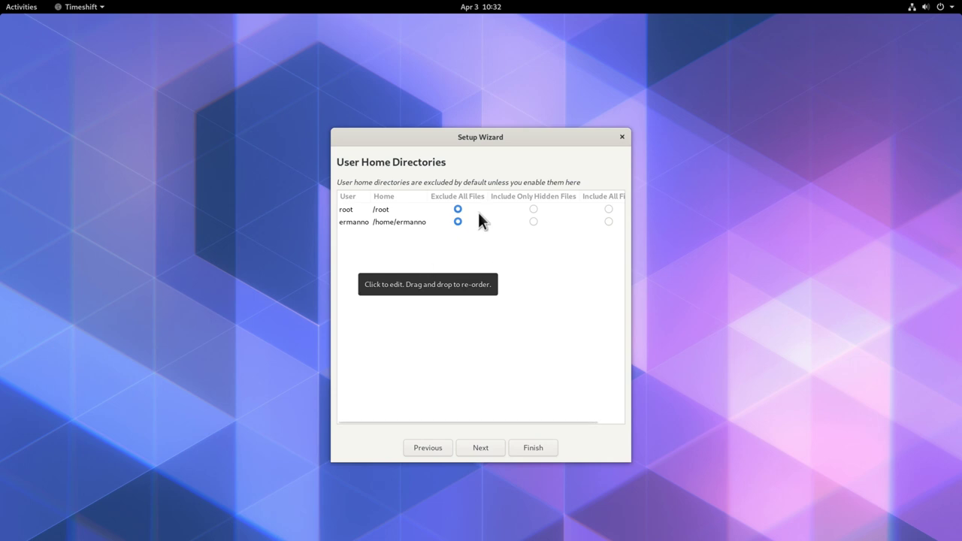
{"action": "left_click", "coordinate": [477, 450]}
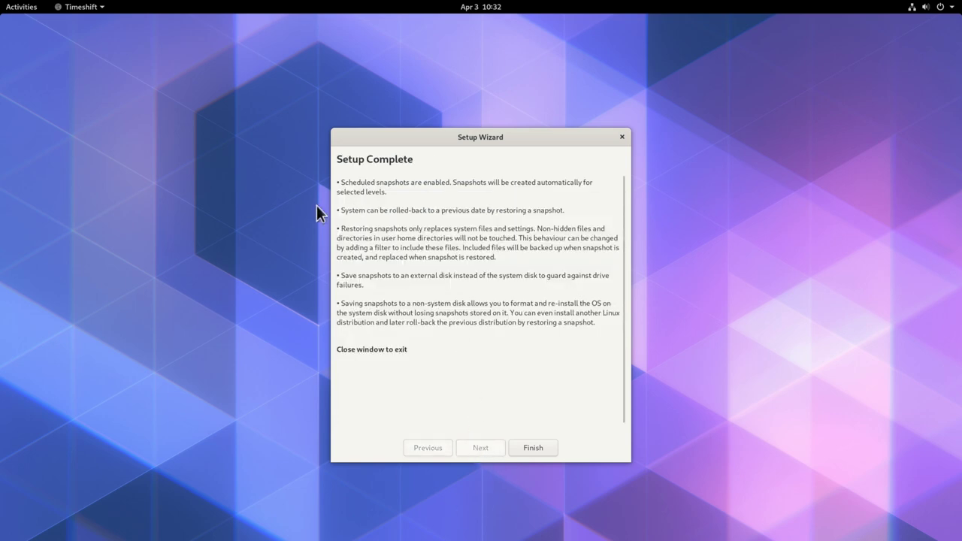
{"action": "left_click", "coordinate": [534, 447]}
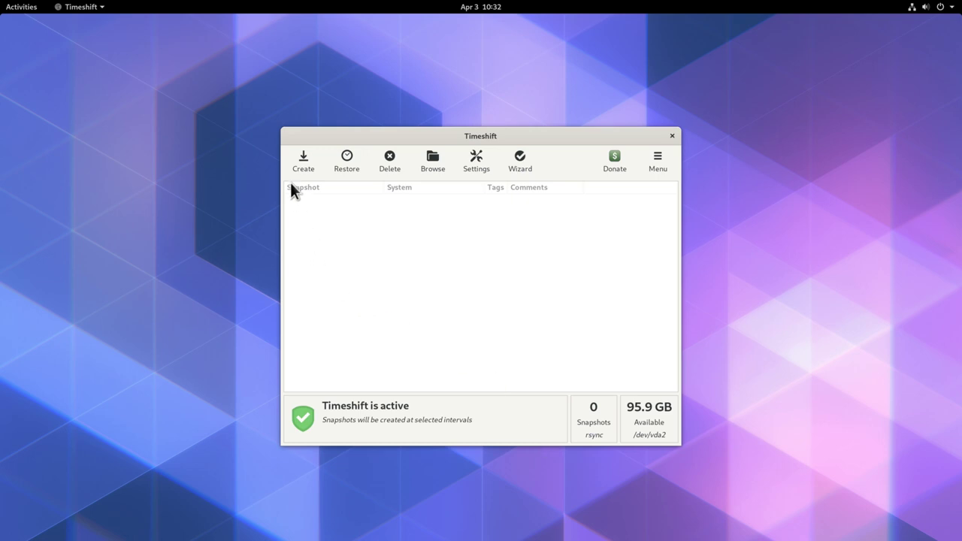
- Create a manual snapshot of the system
{"action": "left_click", "coordinate": [303, 165]}
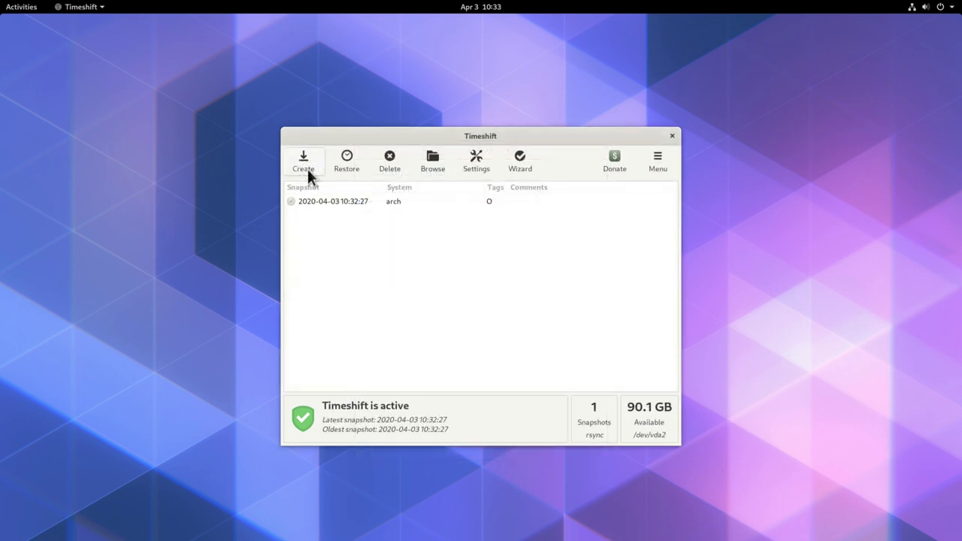
- Browse the new snapshot's files down to usr/share/aclocal-1.16, and close the file manager
{"action": "left_click", "coordinate": [339, 202]}
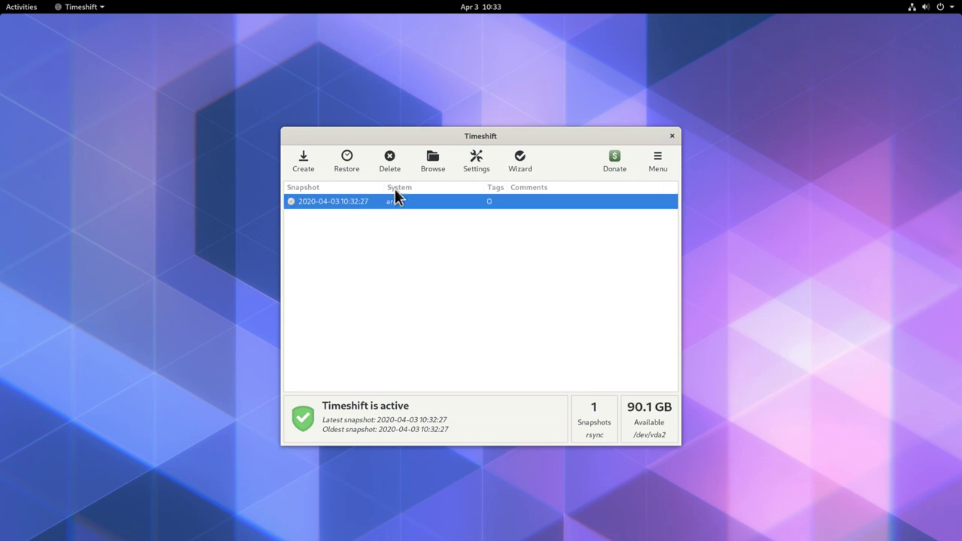
{"action": "left_click", "coordinate": [432, 161]}
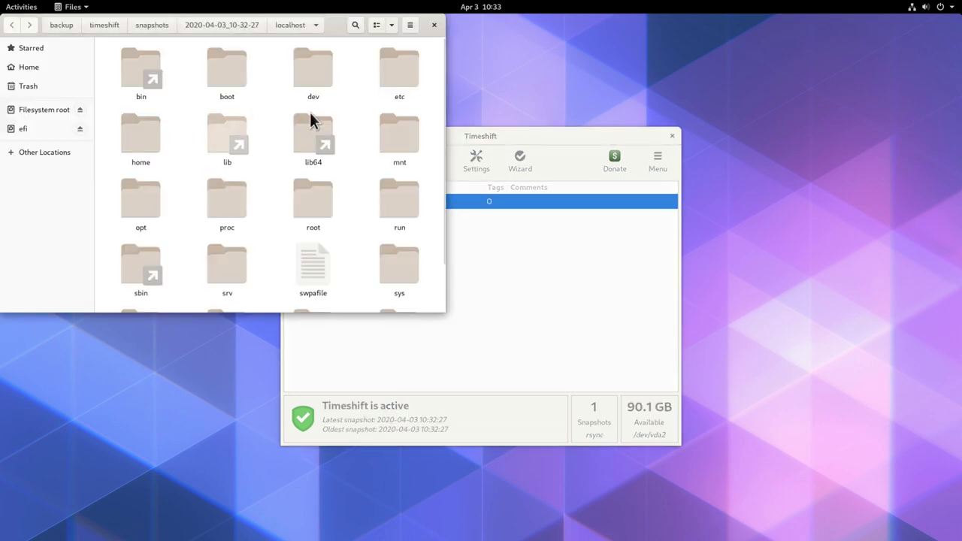
{"action": "scroll", "coordinate": [366, 224], "scroll_direction": "down", "scroll_amount": 2}
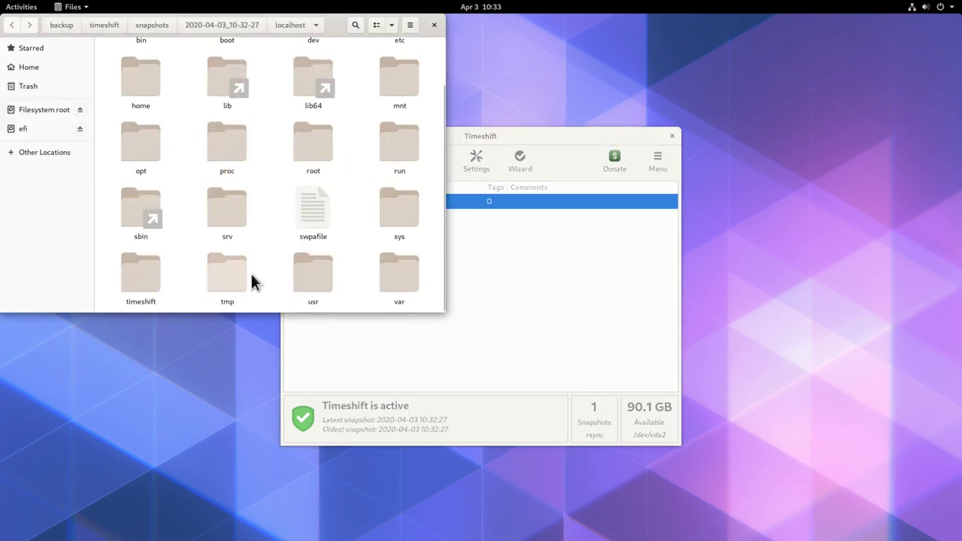
{"action": "double_click", "coordinate": [310, 275]}
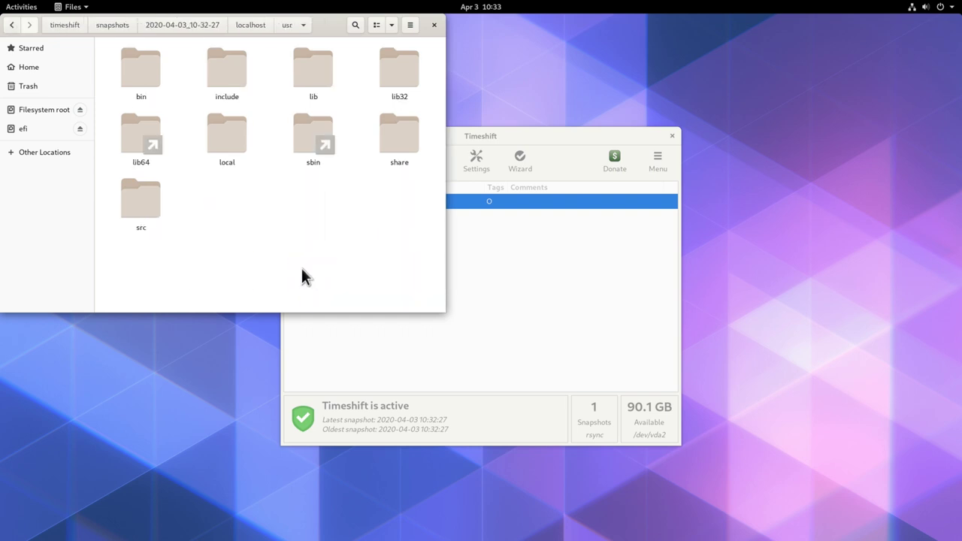
{"action": "double_click", "coordinate": [389, 139]}
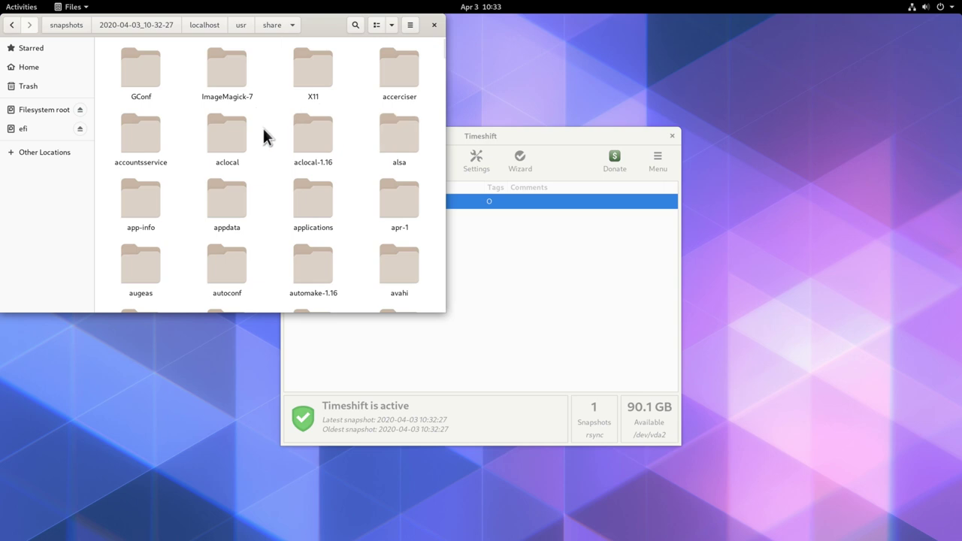
{"action": "double_click", "coordinate": [319, 139]}
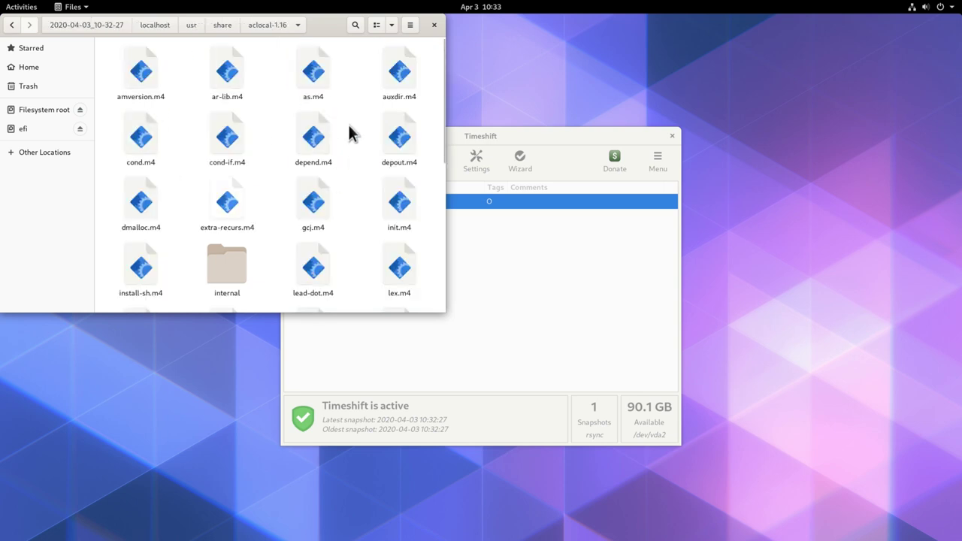
{"action": "left_click", "coordinate": [434, 26]}
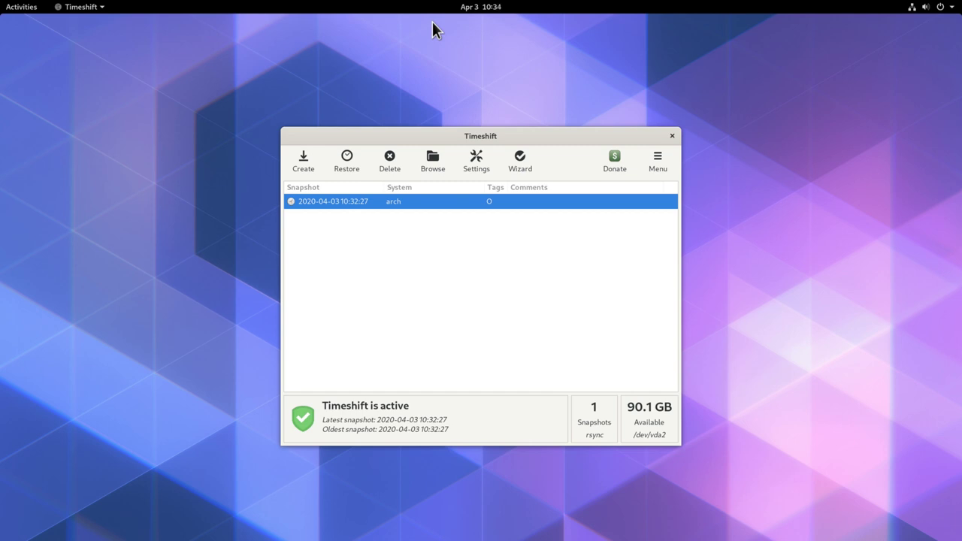
- Switch to a Terminal window, maximize it and enlarge its text by four zoom levels
{"action": "left_click", "coordinate": [19, 9]}
{"action": "type", "text": "ter"}
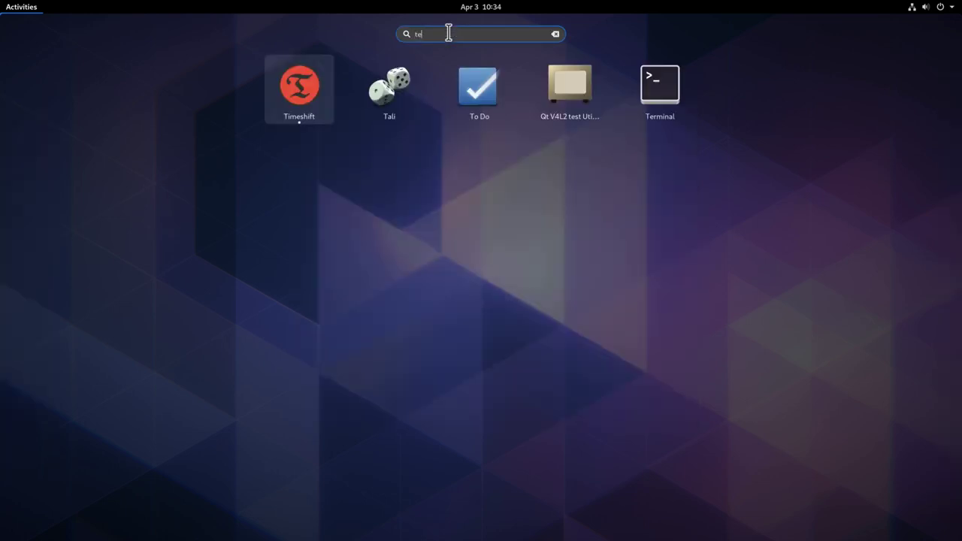
{"action": "key", "text": "Return"}
{"action": "left_click_drag", "start_coordinate": [211, 39], "coordinate": [262, 6]}
{"action": "key", "text": "ctrl+plus"}
{"action": "key", "text": "ctrl+plus"}
{"action": "key", "text": "ctrl+plus"}
{"action": "key", "text": "ctrl+plus"}
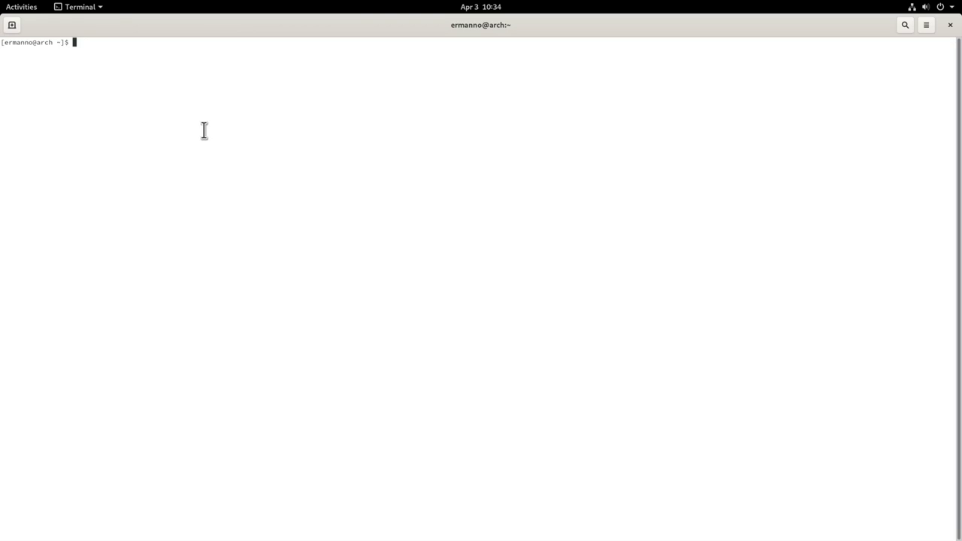
- Install the cups package with "sudo pacman -S cups", entering the sudo password and accepting the installation
{"action": "type", "text": "sudo pacma"}
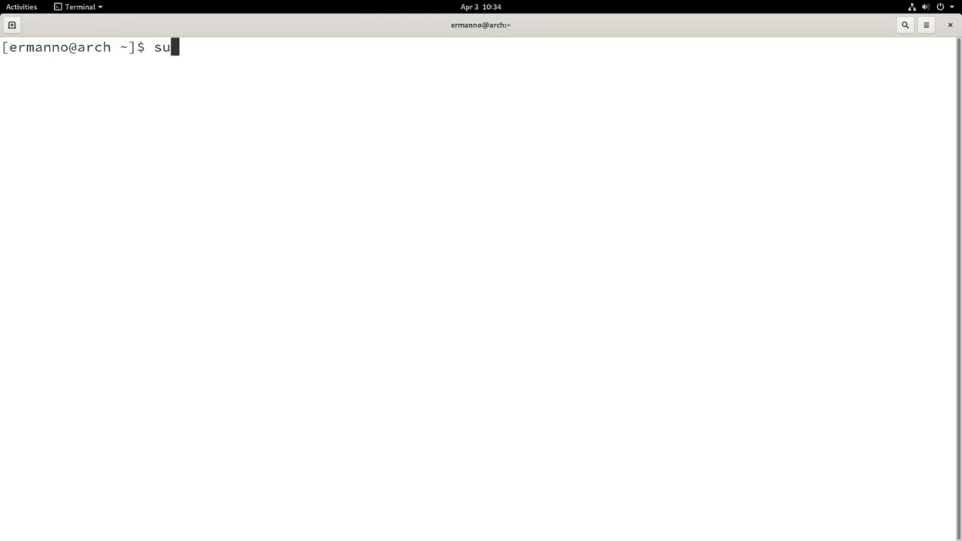
{"action": "type", "text": "n -S "}
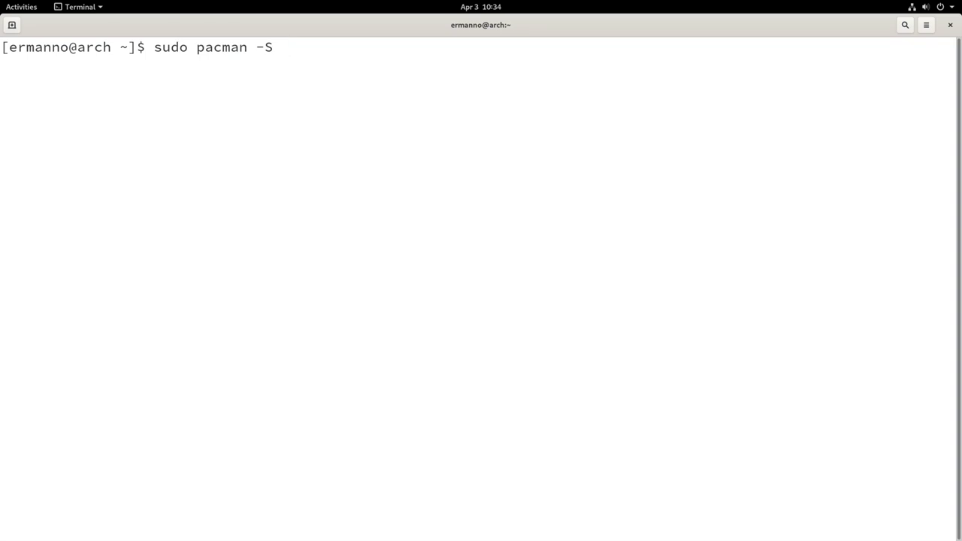
{"action": "type", "text": "cups"}
{"action": "key", "text": "Return"}
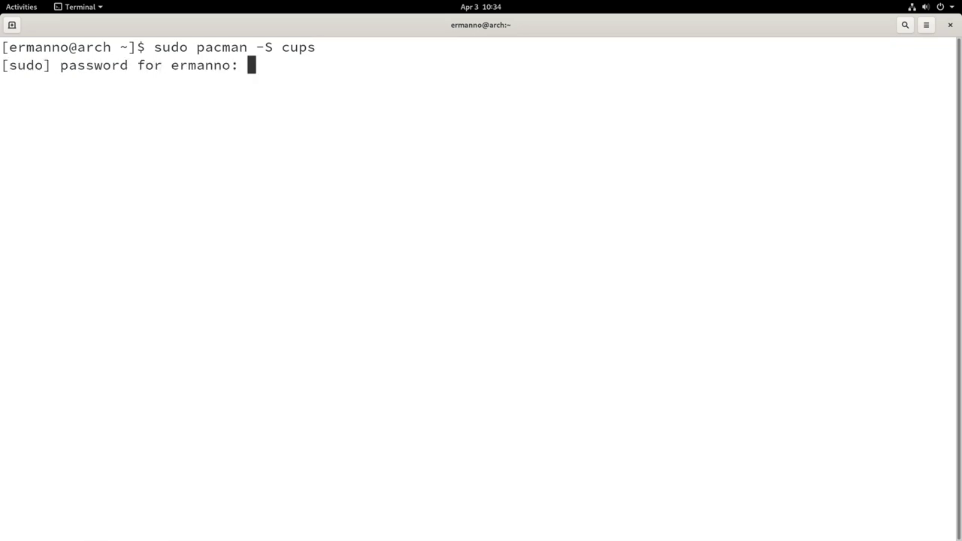
{"action": "key", "text": "Return"}
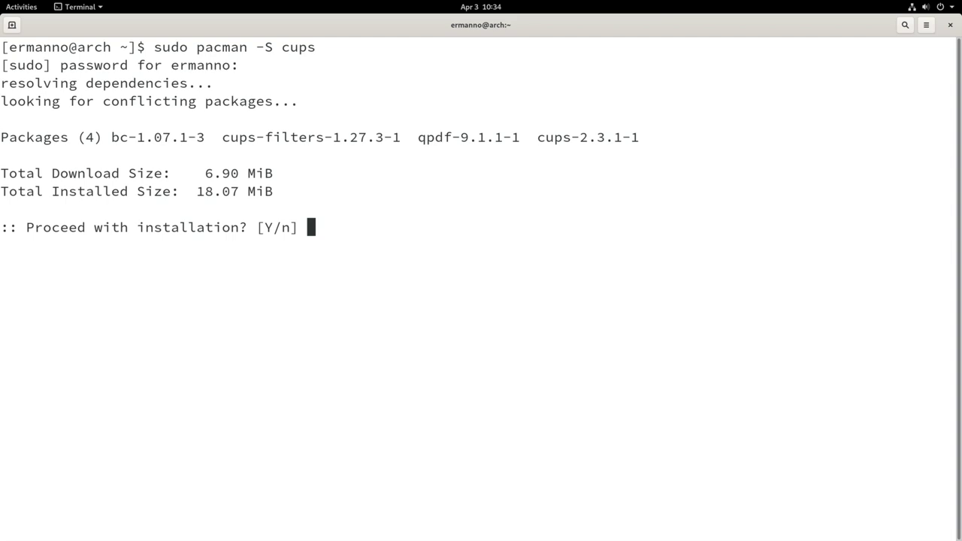
{"action": "key", "text": "Return"}
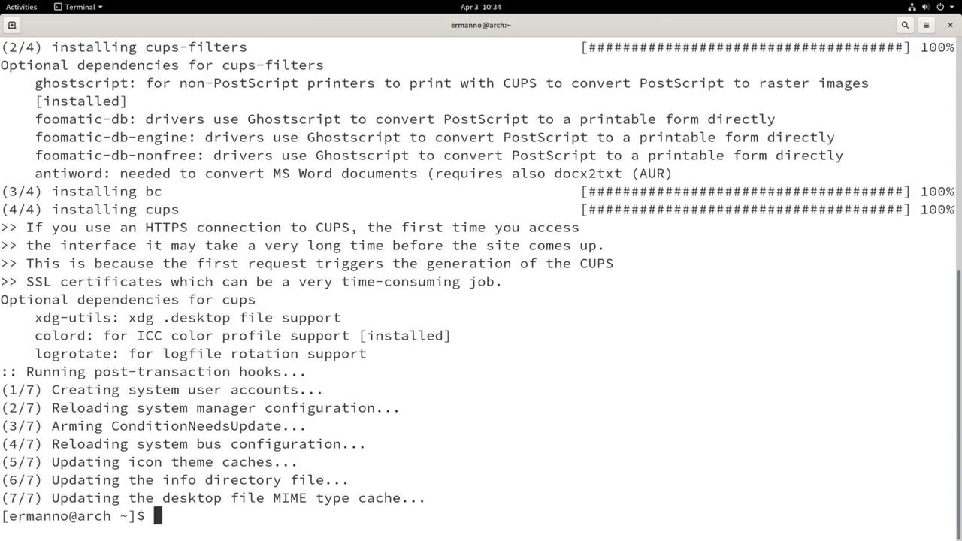
- Clear the terminal, rerun "sudo pacman -S cups" to check whether the package is installed, and decline the installation
{"action": "key", "text": "ctrl+l"}
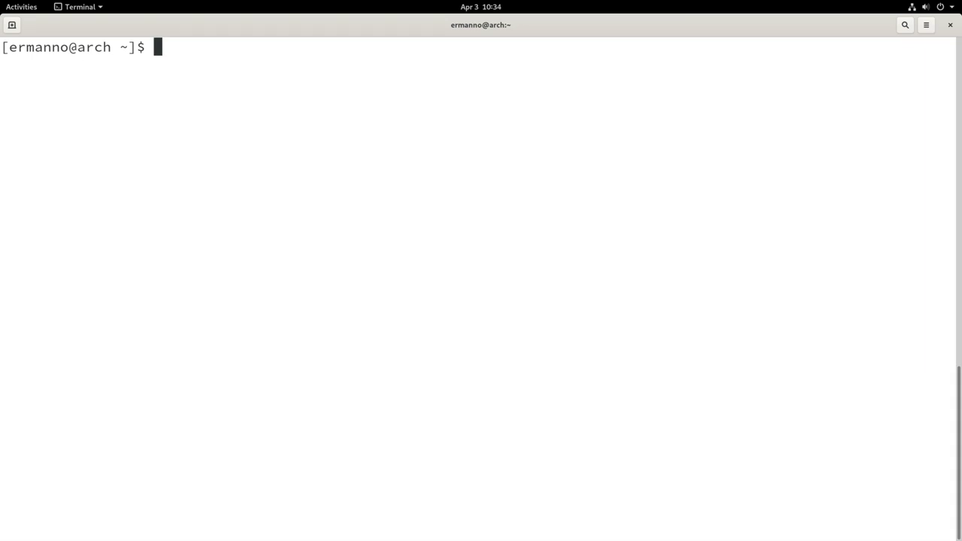
{"action": "type", "text": "sudo pacman -S cups"}
{"action": "key", "text": "Return"}
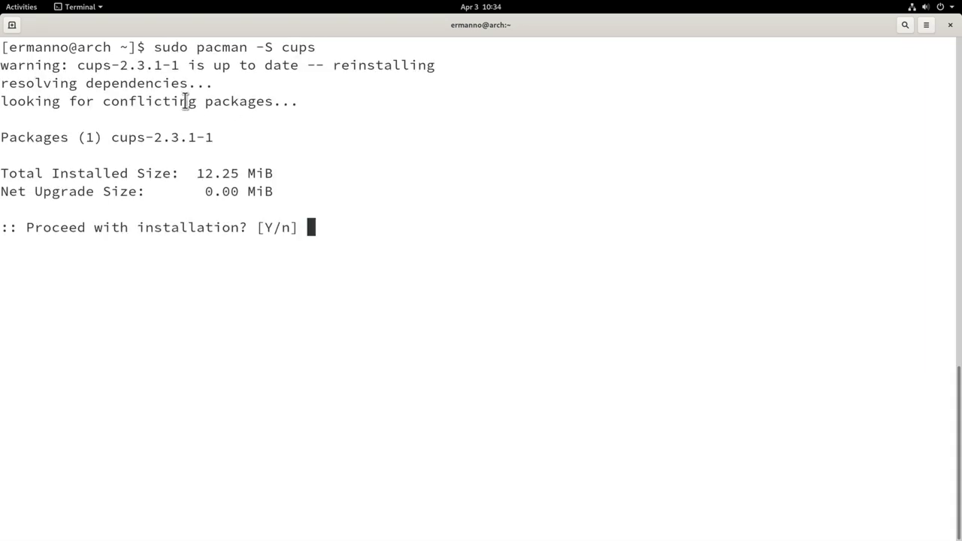
{"action": "left_click_drag", "start_coordinate": [331, 66], "coordinate": [436, 66]}
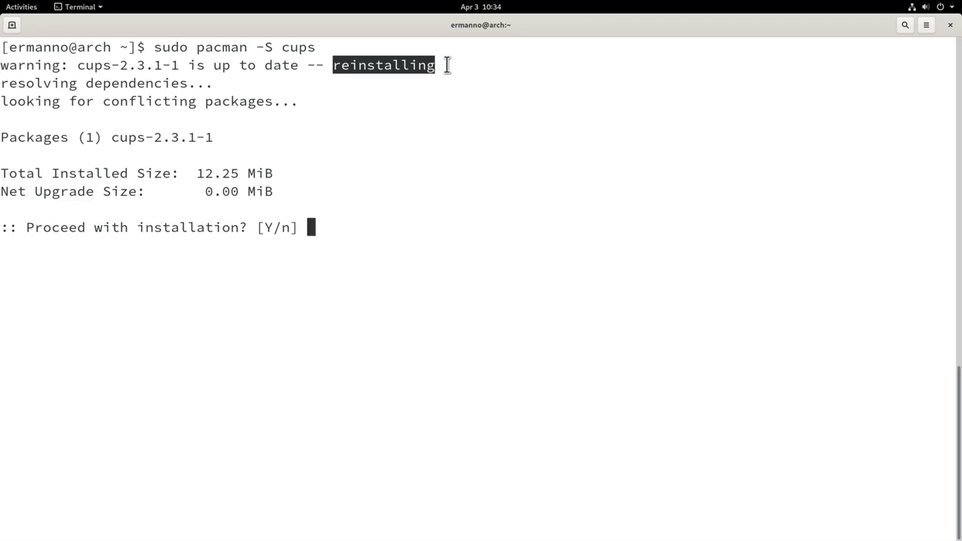
{"action": "left_click", "coordinate": [447, 66]}
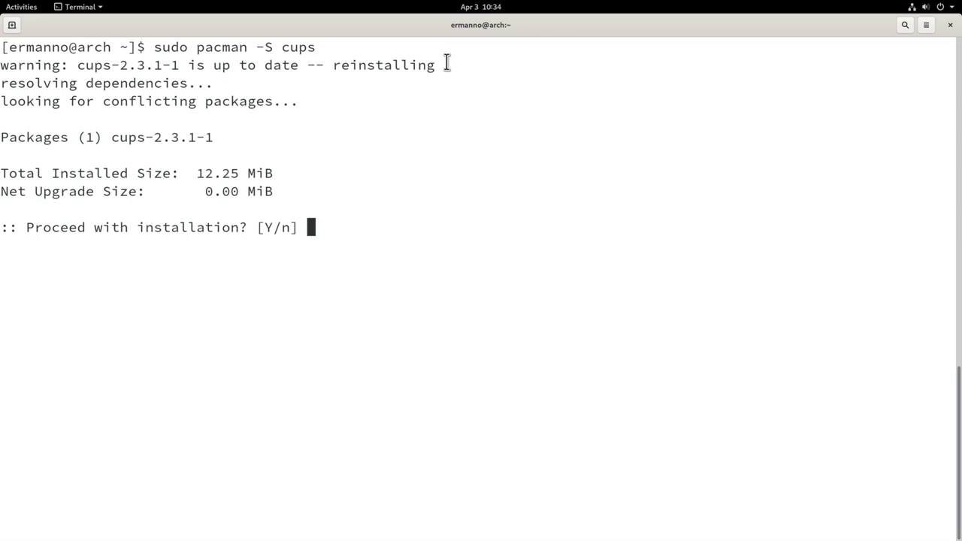
{"action": "type", "text": "n"}
{"action": "key", "text": "Return"}
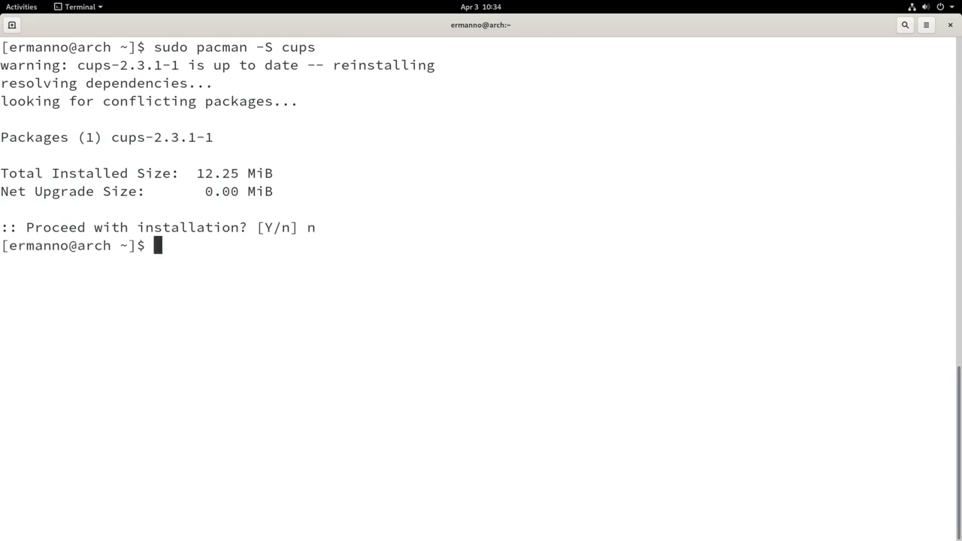
{"action": "key", "text": "ctrl+l"}
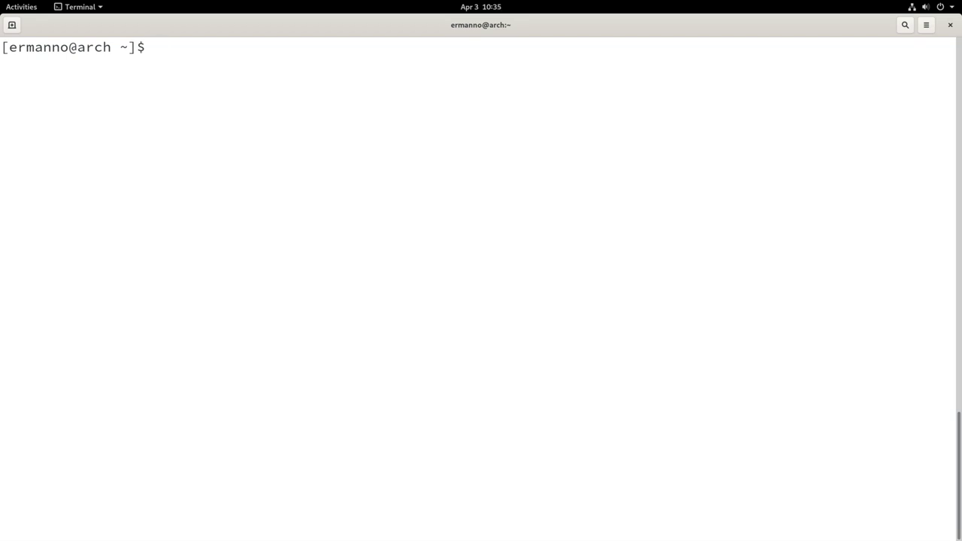
- Switch to the root account with "su -", entering the root password
{"action": "type", "text": "su -"}
{"action": "key", "text": "Return"}
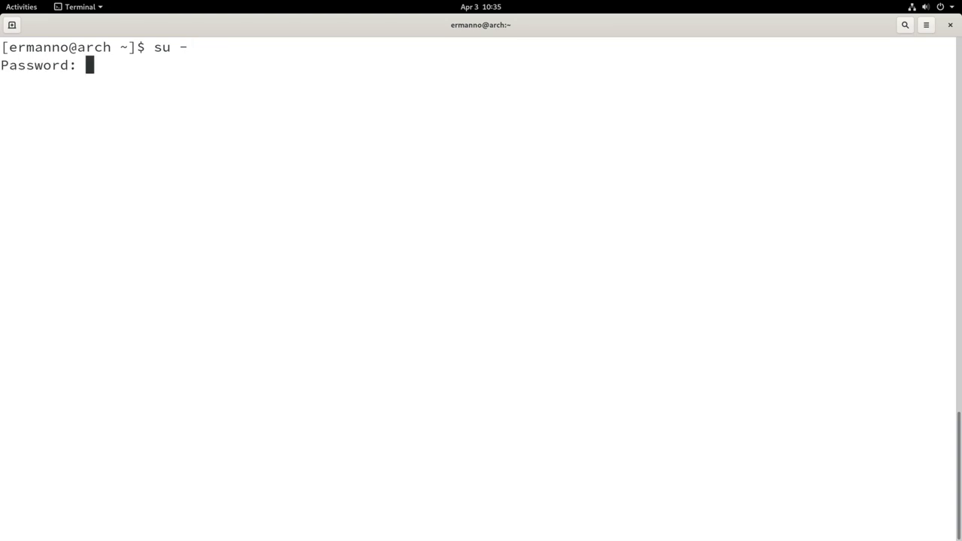
{"action": "key", "text": "Return"}
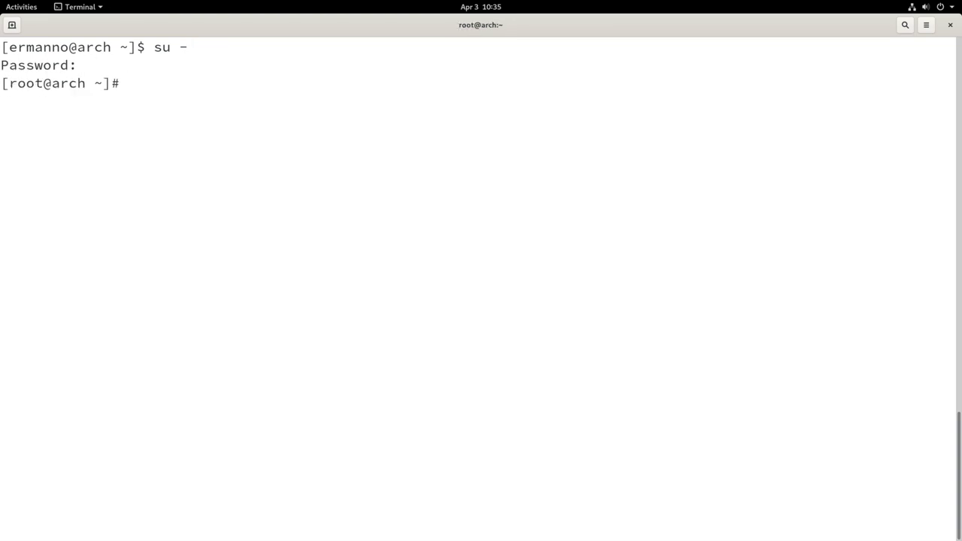
- Change to the /boot directory and list its contents
{"action": "type", "text": "cd /bo"}
{"action": "key", "text": "Tab"}
{"action": "key", "text": "Return"}
{"action": "type", "text": "ls"}
{"action": "key", "text": "Return"}
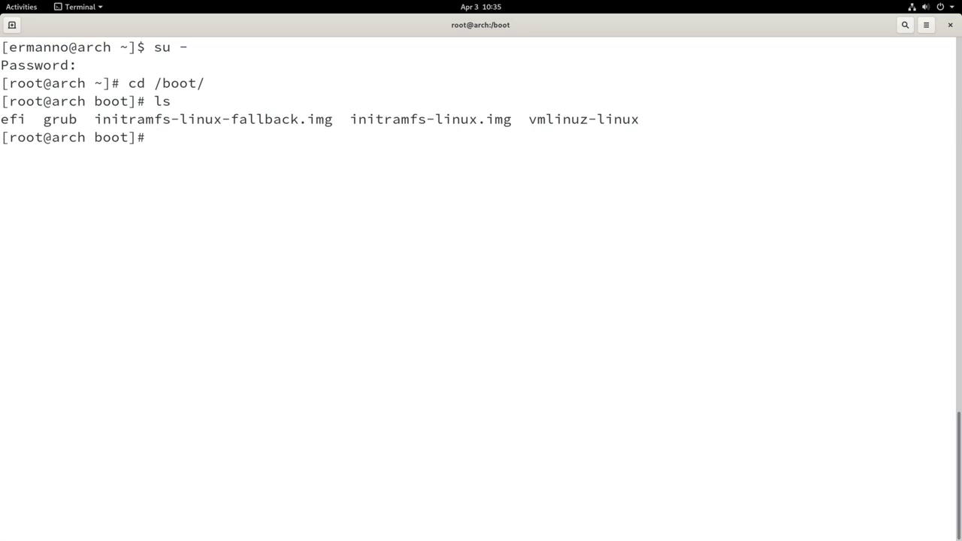
- Delete the grub directory inside /boot with "rm -rf grub/"
{"action": "type", "text": "rm -rf gr"}
{"action": "key", "text": "Tab"}
{"action": "key", "text": "Return"}
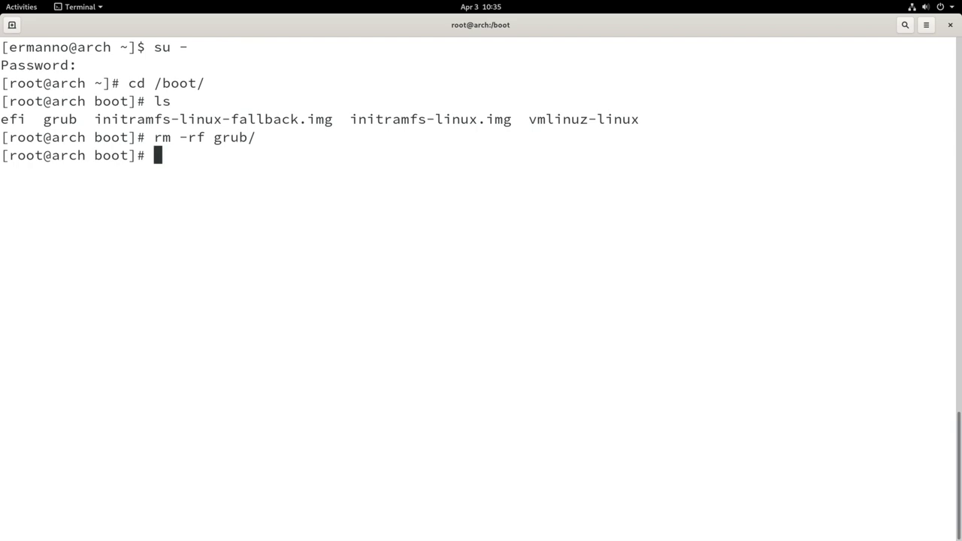
- Log out of the root account, then close the terminal and the Timeshift window
{"action": "type", "text": "exit"}
{"action": "key", "text": "Return"}
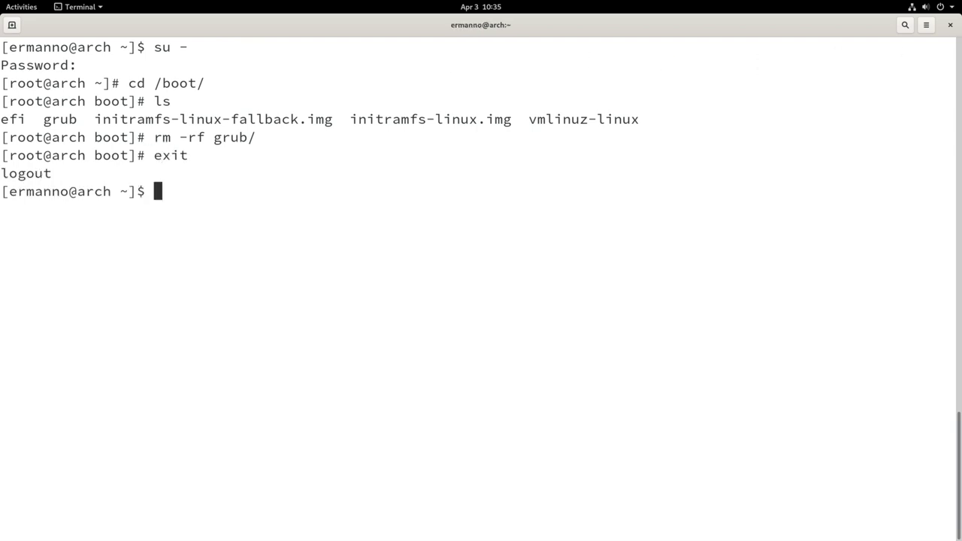
{"action": "left_click", "coordinate": [950, 26]}
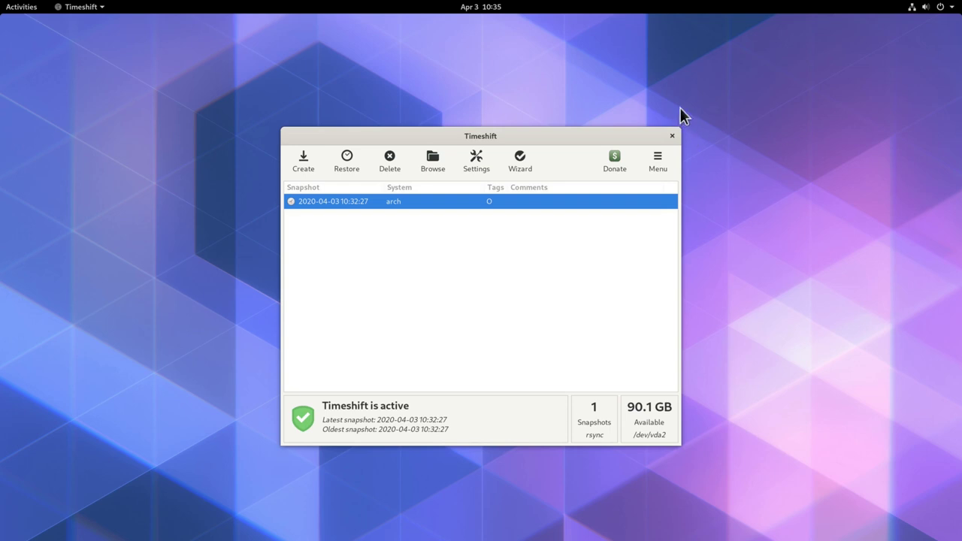
{"action": "left_click", "coordinate": [673, 136]}
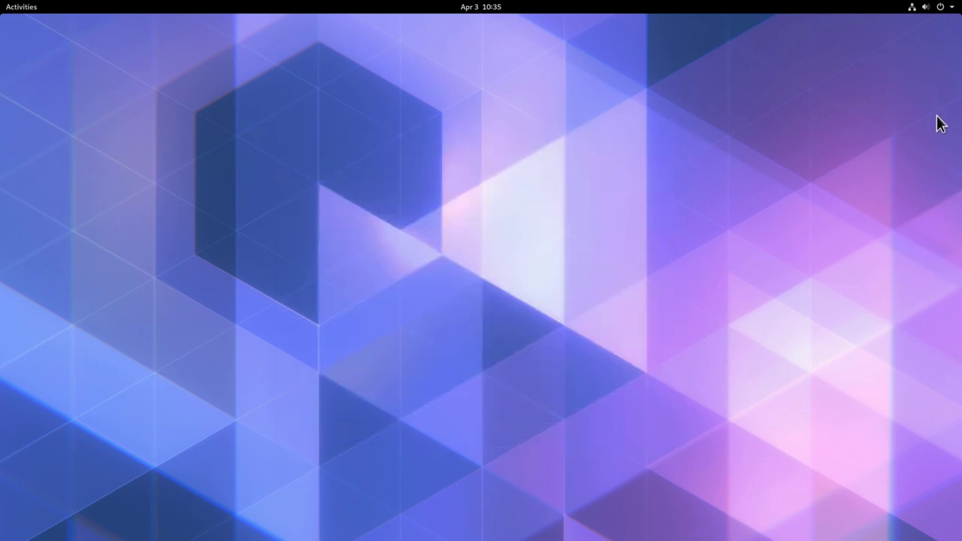
- Restart the Arch Linux system from the desktop
{"action": "left_click", "coordinate": [948, 9]}
{"action": "left_click", "coordinate": [873, 119]}
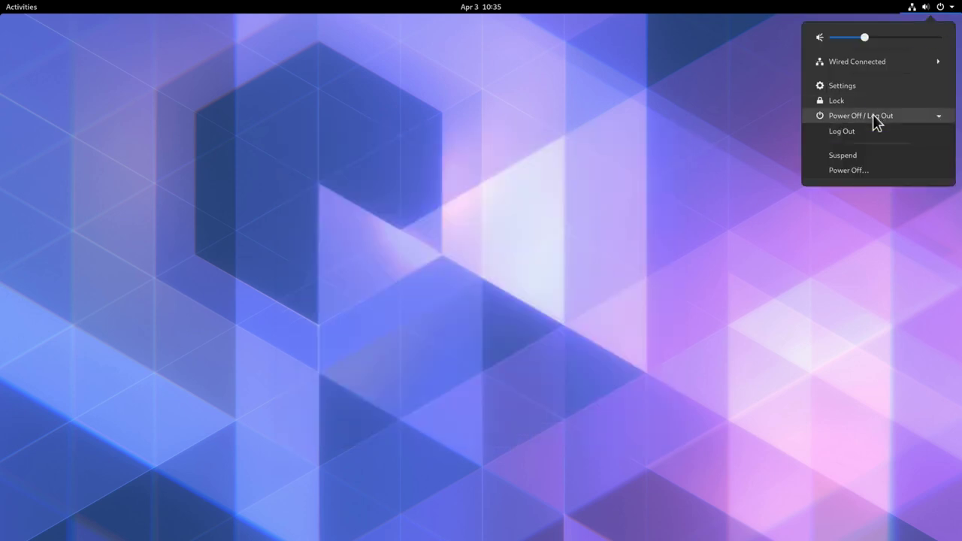
{"action": "left_click", "coordinate": [828, 170]}
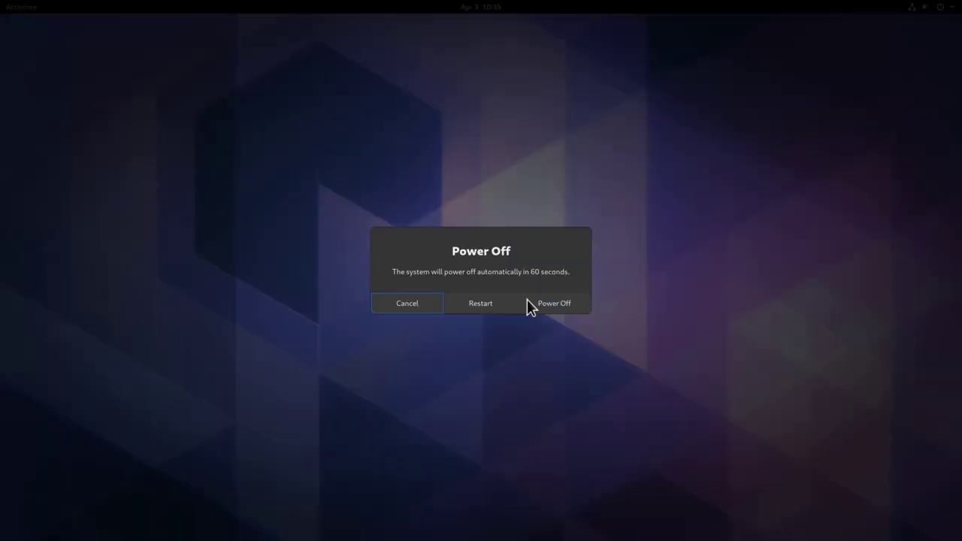
{"action": "left_click", "coordinate": [470, 304]}
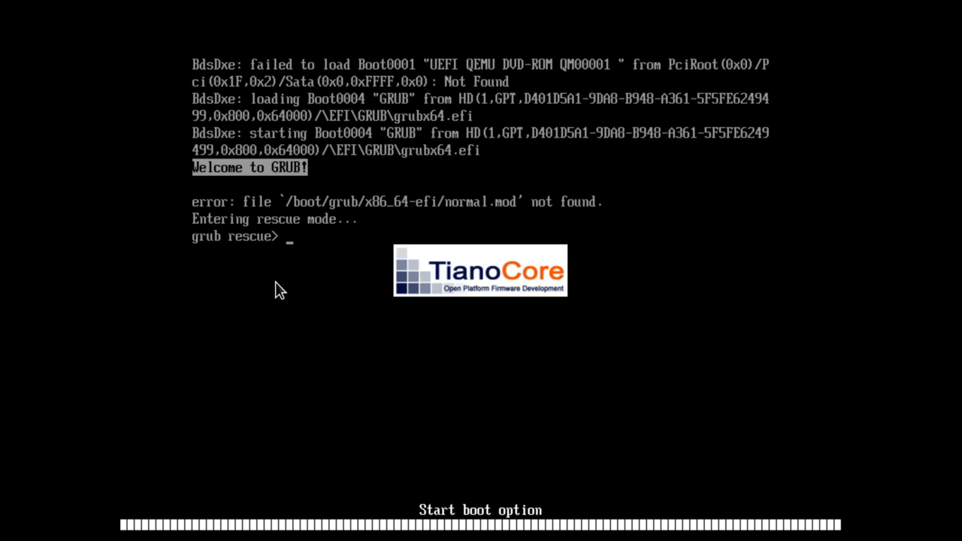
- Leave the full-screen view of the archlinuxUEFI-clone virtual machine and force the machine off
{"action": "mouse_move", "coordinate": [522, 10]}
{"action": "left_click", "coordinate": [472, 10]}
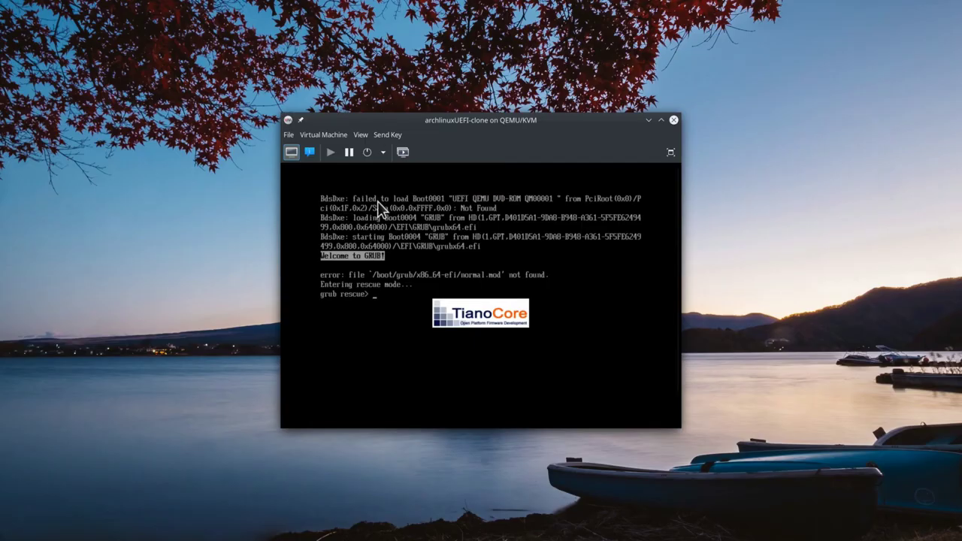
{"action": "left_click", "coordinate": [383, 152]}
{"action": "left_click", "coordinate": [383, 211]}
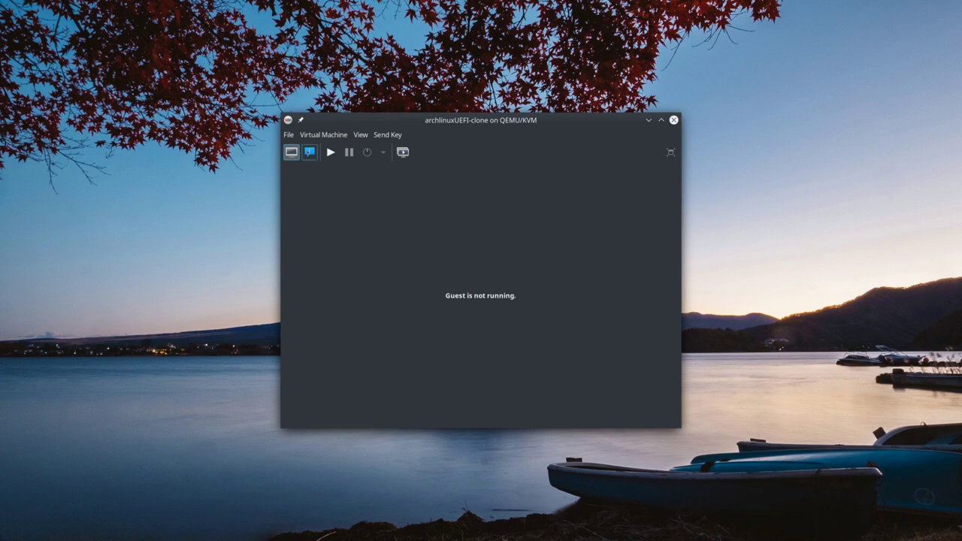
- Attach ubuntu-19.10-desktop-amd64.iso from Downloads to SATA CDROM 1, apply the change and accept using the disk shared with another guest
{"action": "left_click", "coordinate": [310, 152]}
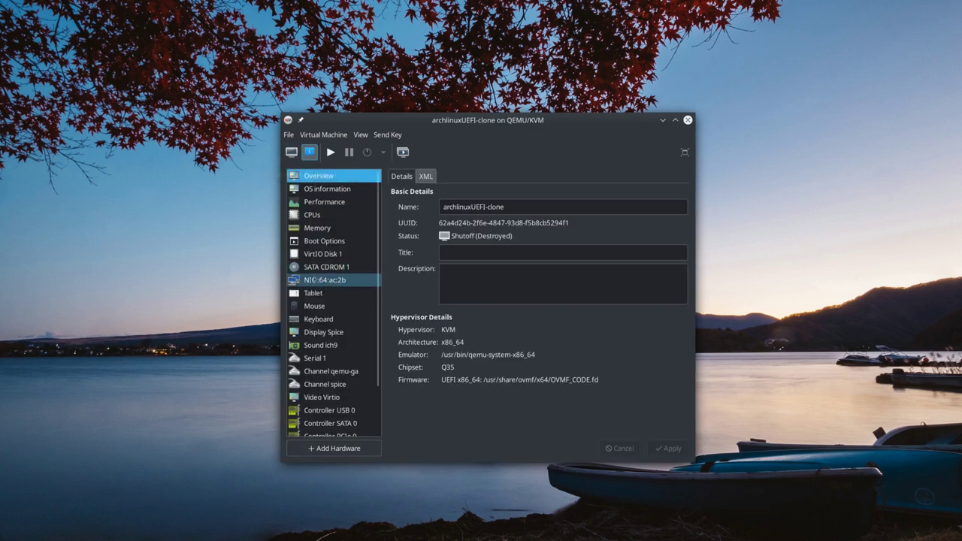
{"action": "left_click", "coordinate": [295, 267]}
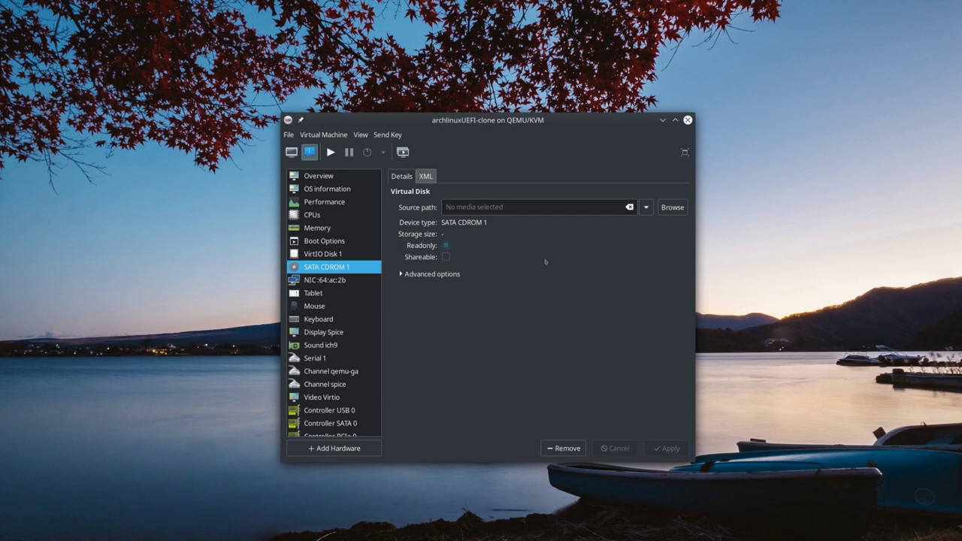
{"action": "left_click", "coordinate": [671, 207]}
{"action": "left_click", "coordinate": [341, 186]}
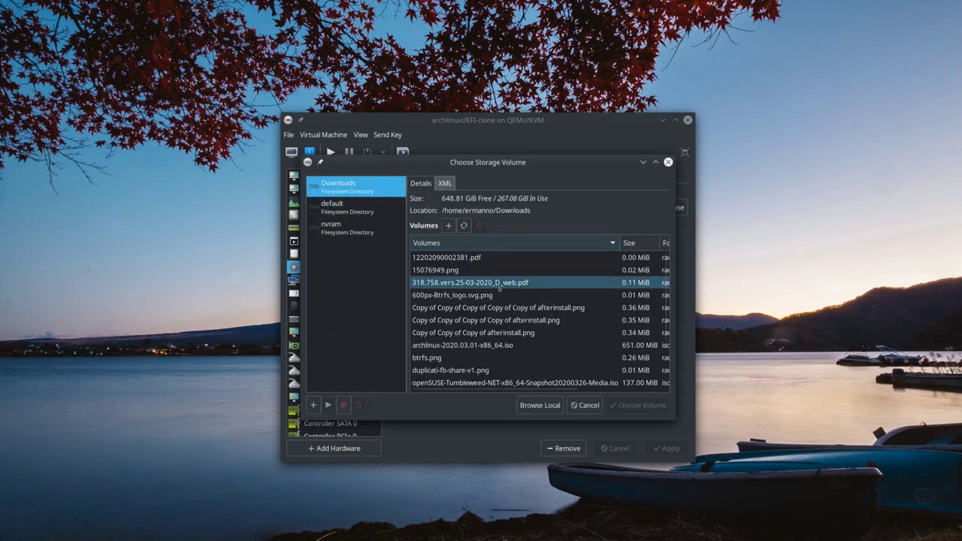
{"action": "scroll", "coordinate": [500, 288], "scroll_direction": "down", "scroll_amount": 3}
{"action": "left_click", "coordinate": [480, 386]}
{"action": "left_click", "coordinate": [637, 405]}
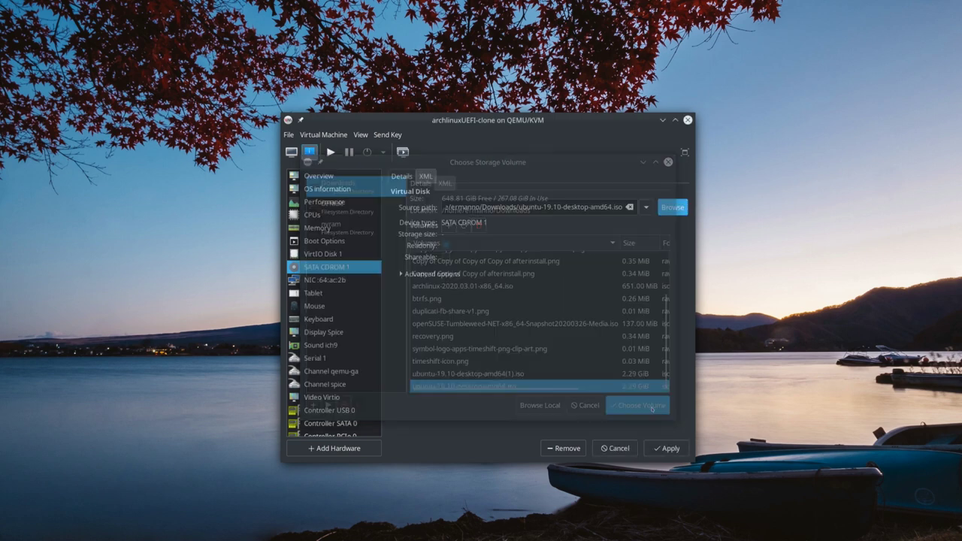
{"action": "left_click", "coordinate": [671, 448]}
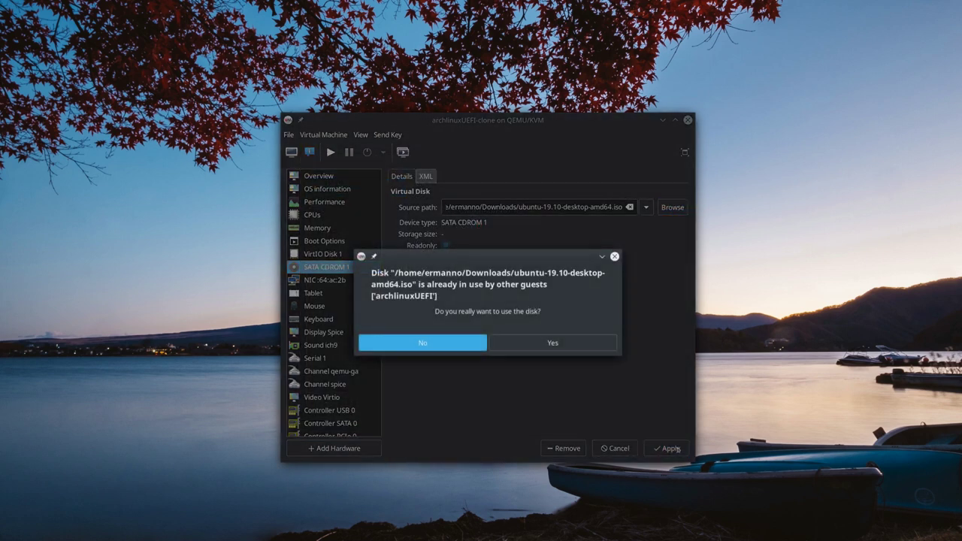
{"action": "left_click", "coordinate": [565, 343]}
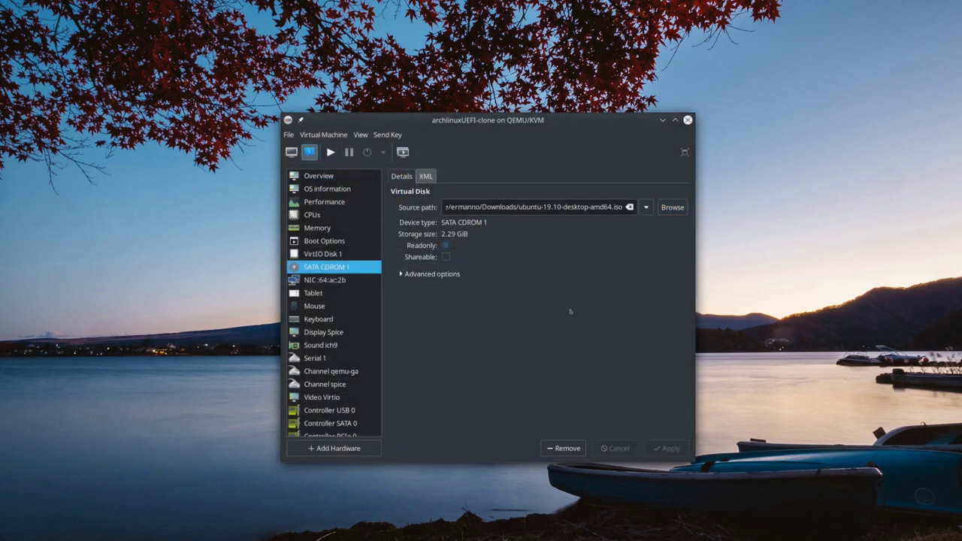
- Start the virtual machine and show its graphical console in full screen
{"action": "left_click", "coordinate": [331, 151]}
{"action": "left_click", "coordinate": [290, 151]}
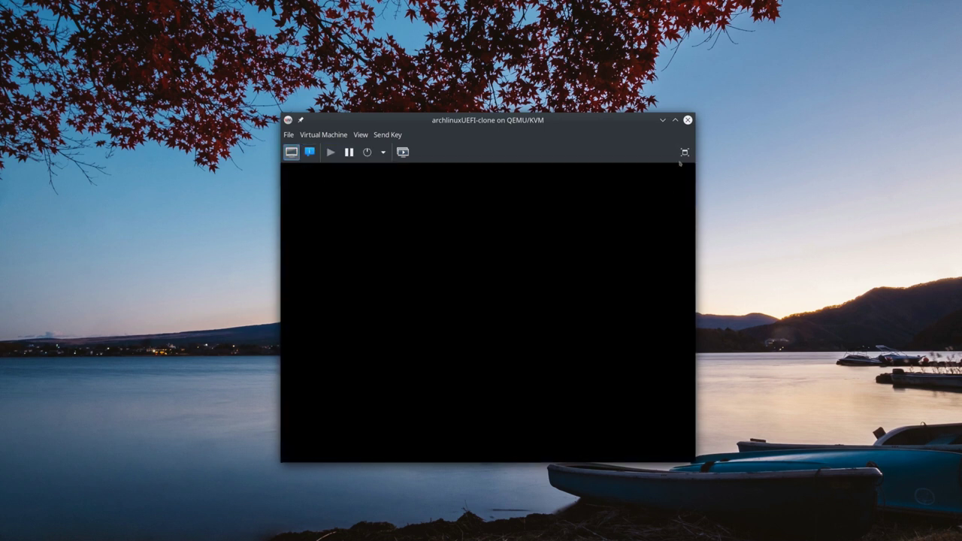
{"action": "left_click", "coordinate": [684, 152]}
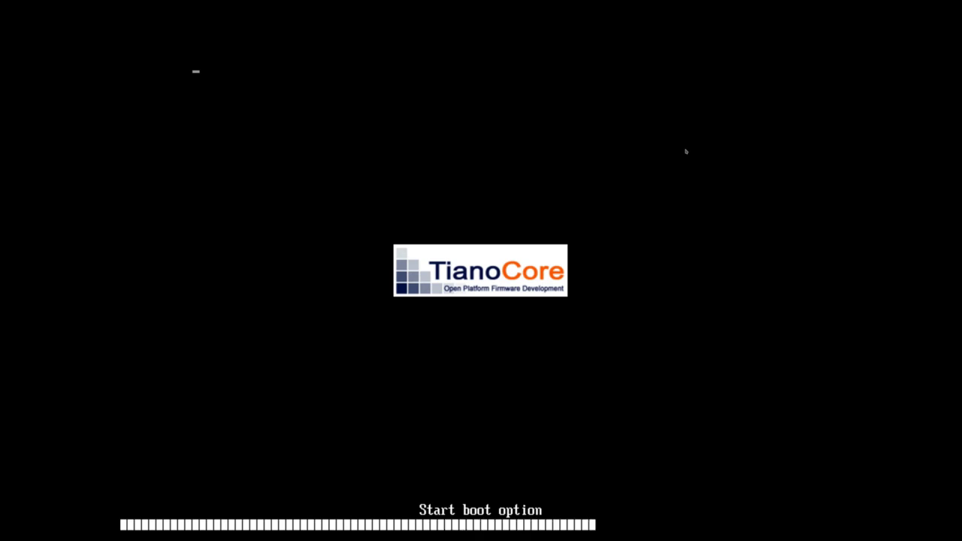
- Boot the live system with the GRUB entry "Try Ubuntu without installing"
{"action": "key", "text": "Down"}
{"action": "key", "text": "Up"}
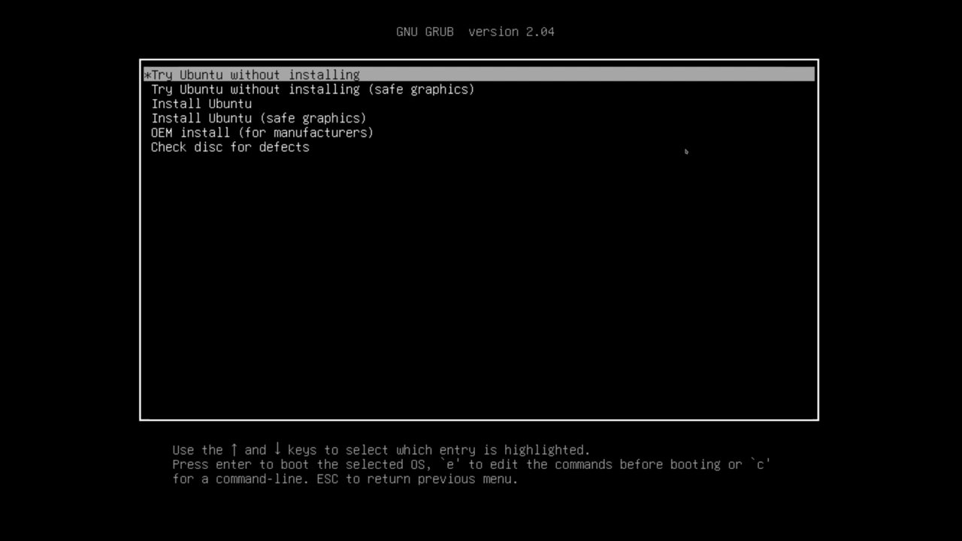
{"action": "key", "text": "Return"}
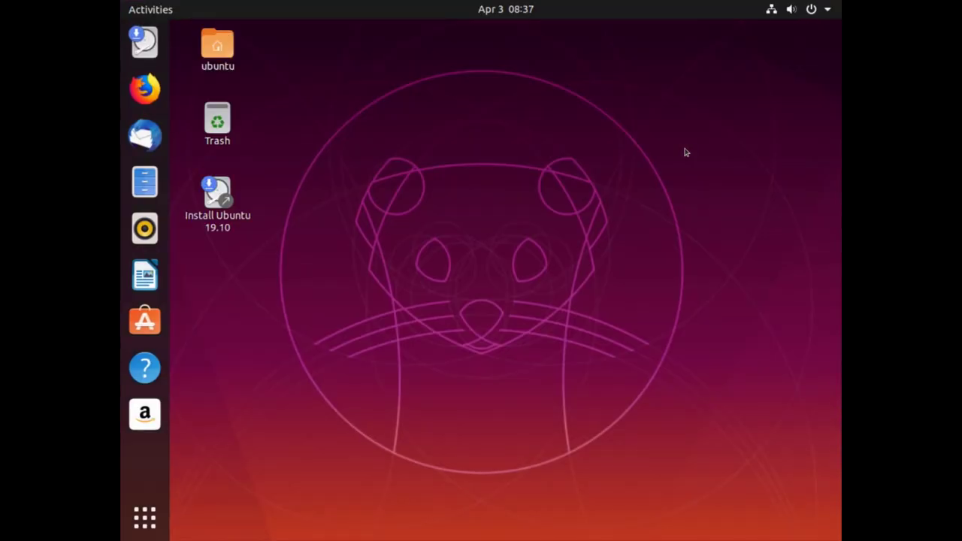
- Open the display settings of the live Ubuntu desktop
{"action": "right_click", "coordinate": [467, 138]}
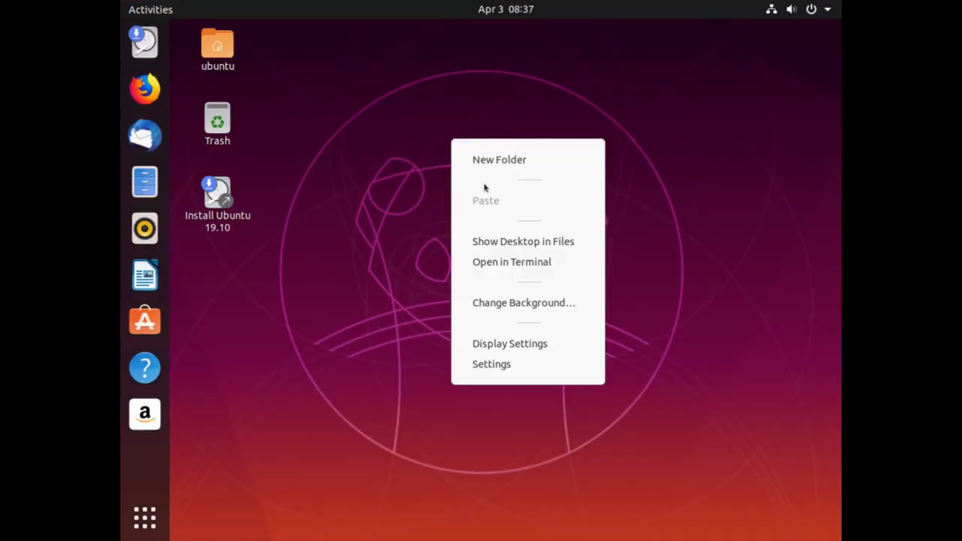
{"action": "left_click", "coordinate": [522, 343]}
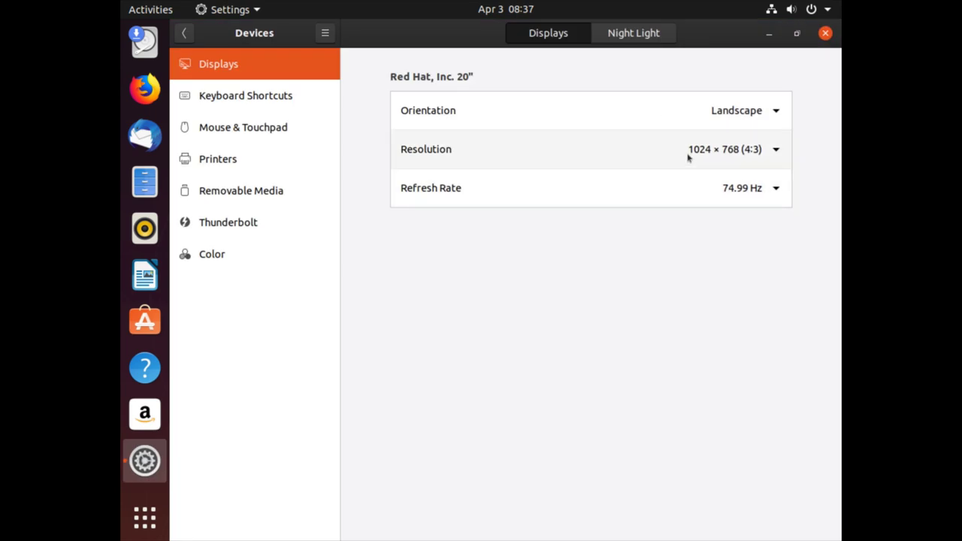
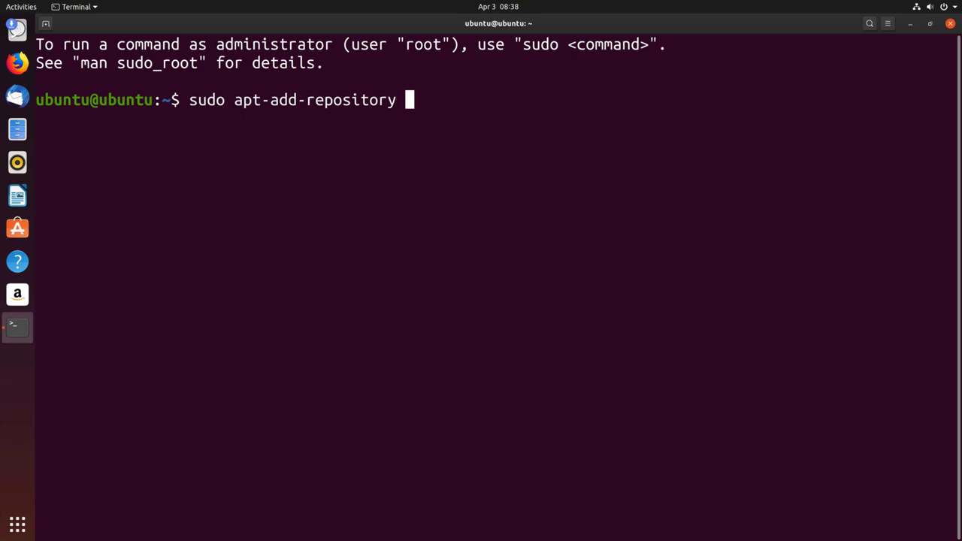
- Add the Timeshift repository with "sudo apt-add-repository ppa:teejee2008/ppa" and confirm adding it
{"action": "type", "text": "ppa"}
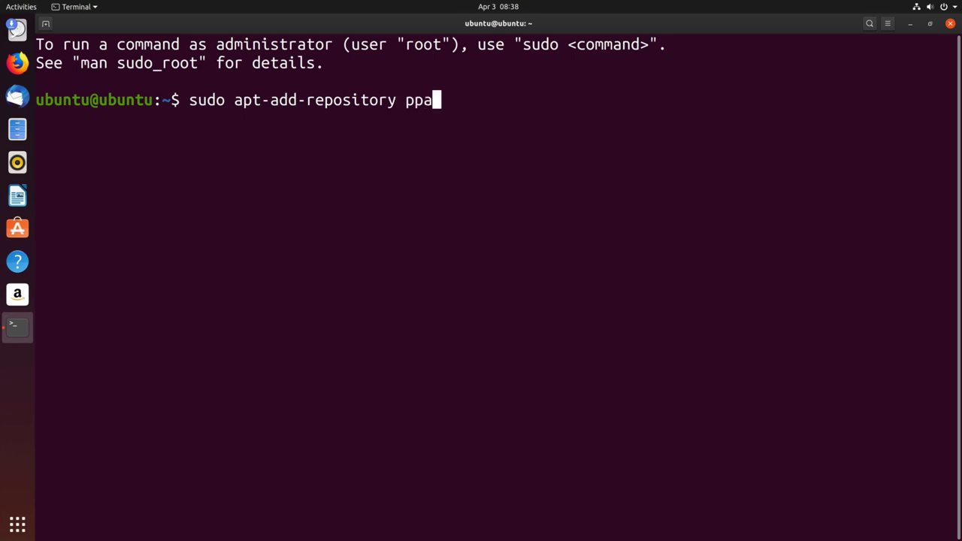
{"action": "type", "text": ":teejee"}
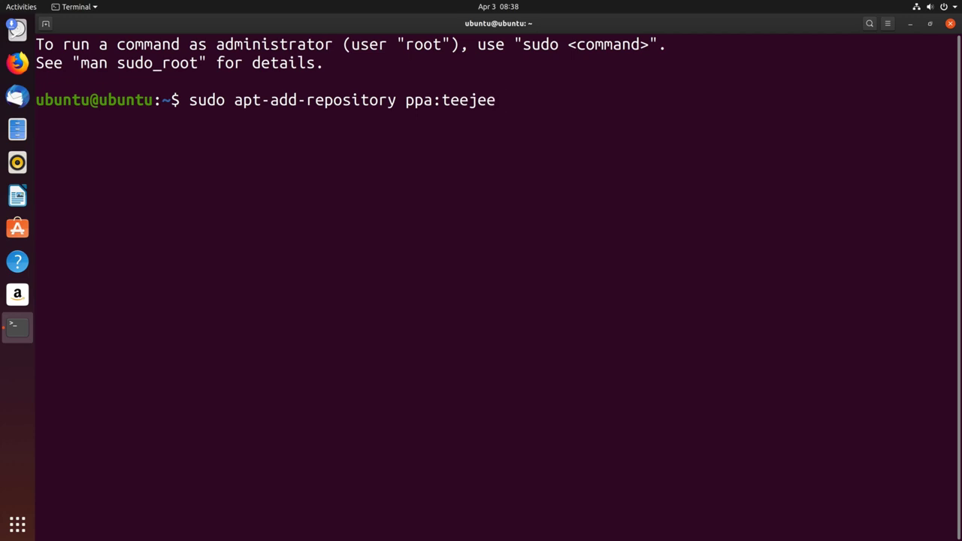
{"action": "type", "text": "2008"}
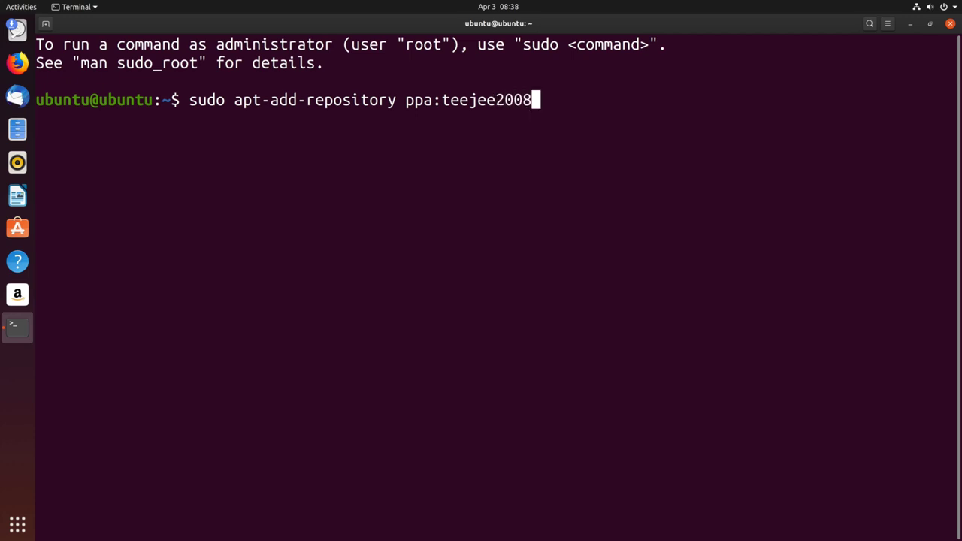
{"action": "type", "text": "/ppa"}
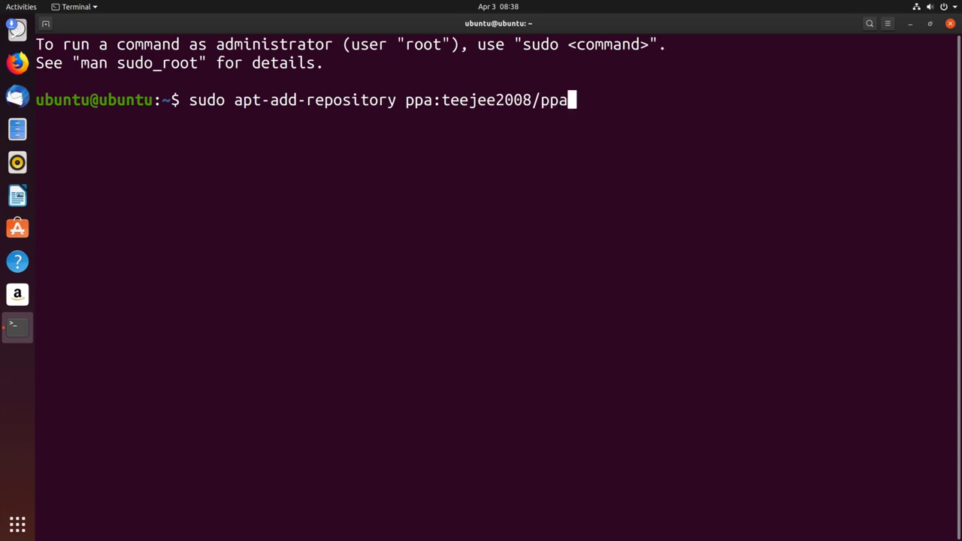
{"action": "key", "text": "Return"}
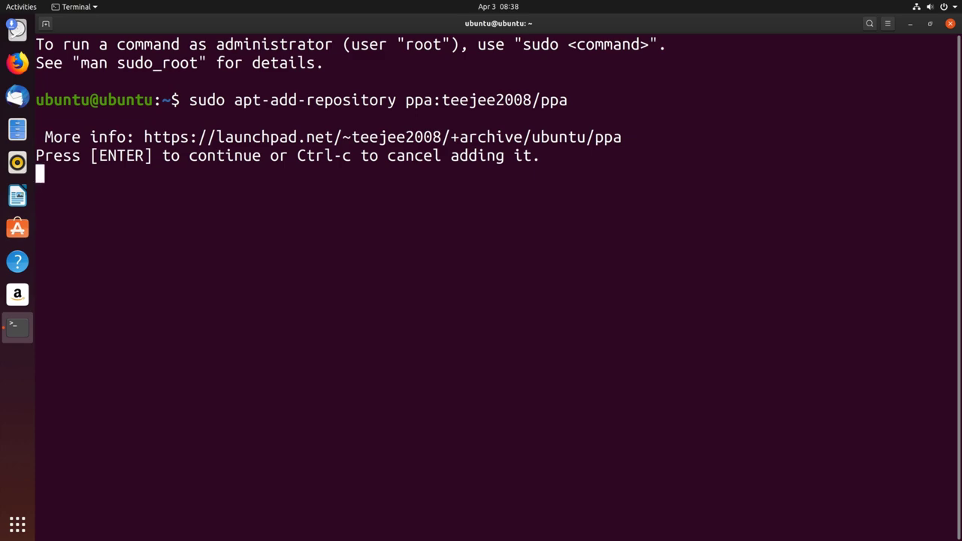
{"action": "key", "text": "Return"}
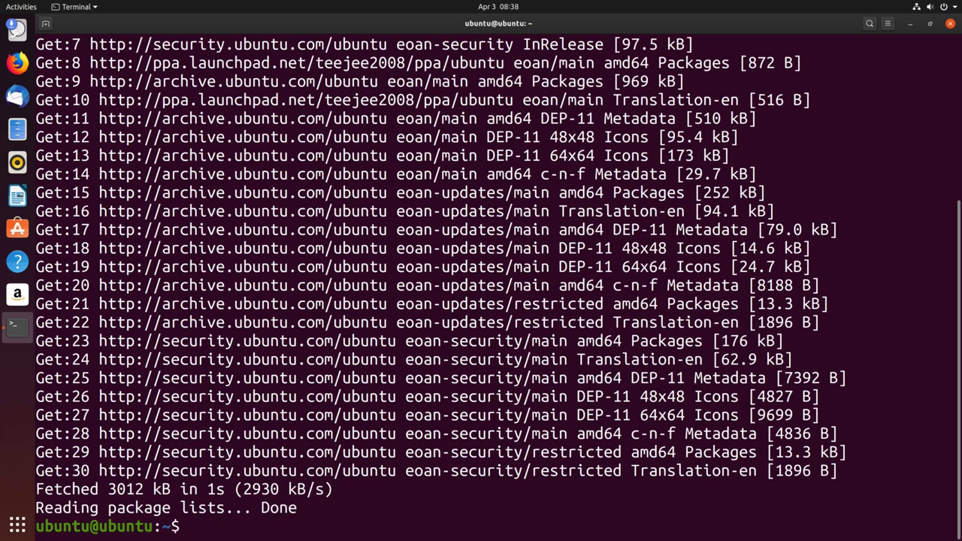
- Clear the terminal and refresh the package lists with "sudo apt-get update"
{"action": "key", "text": "ctrl+l"}
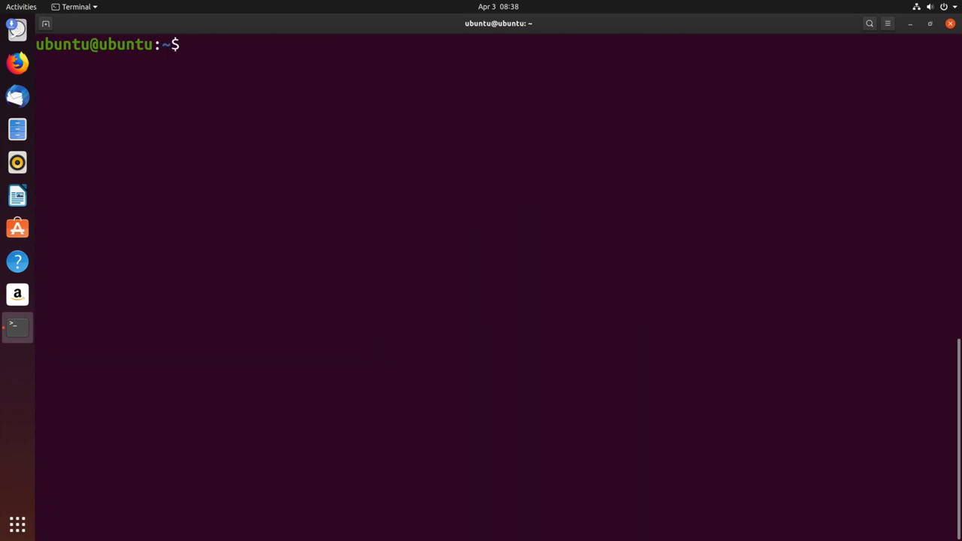
{"action": "type", "text": "sudo apt-get update"}
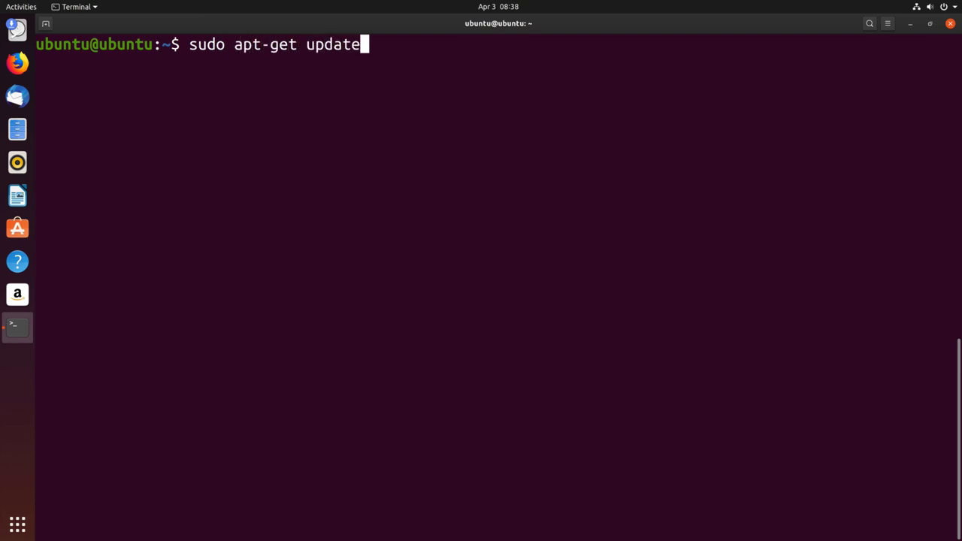
{"action": "key", "text": "Return"}
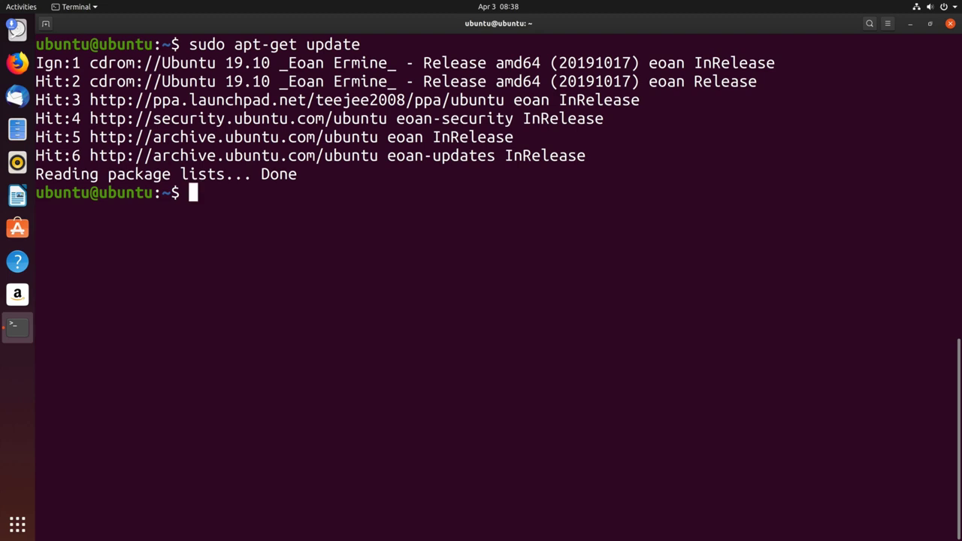
- Install Timeshift in the live session with "sudo apt-get install timeshift" and close the terminal
{"action": "type", "text": "sudo apt"}
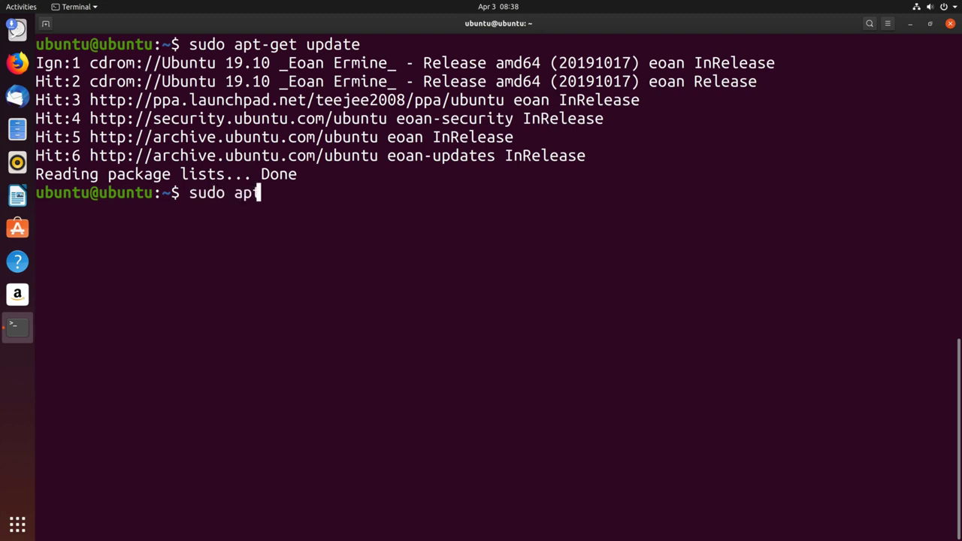
{"action": "type", "text": "-get install time"}
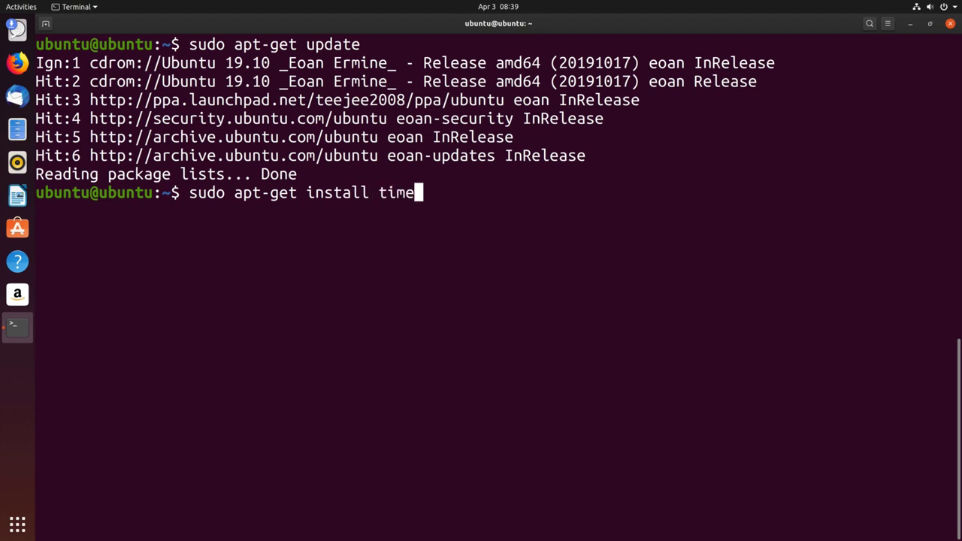
{"action": "type", "text": "shift"}
{"action": "key", "text": "Return"}
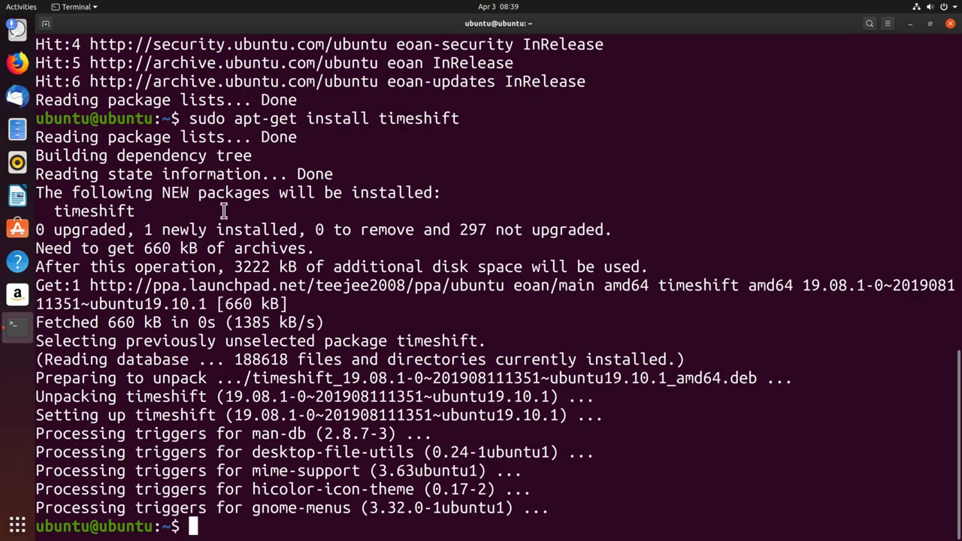
{"action": "left_click", "coordinate": [949, 23]}
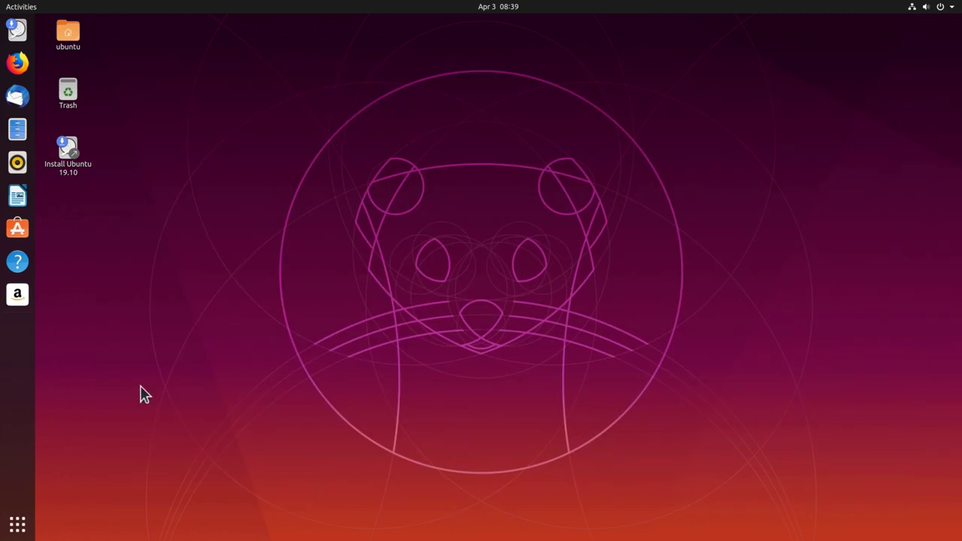
- Launch Timeshift and complete its setup with the RSYNC snapshot type and vda2 as the snapshot location
{"action": "left_click", "coordinate": [18, 524]}
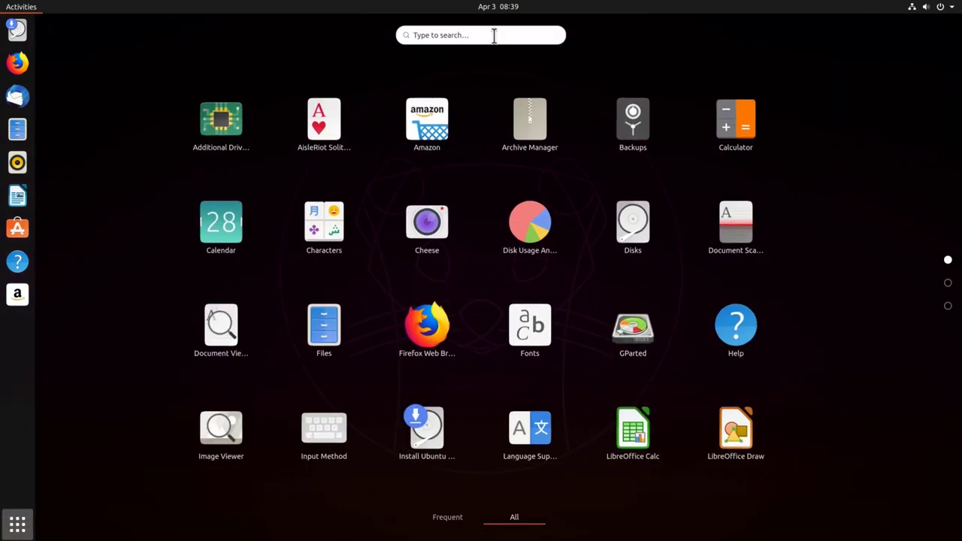
{"action": "type", "text": "time"}
{"action": "key", "text": "Return"}
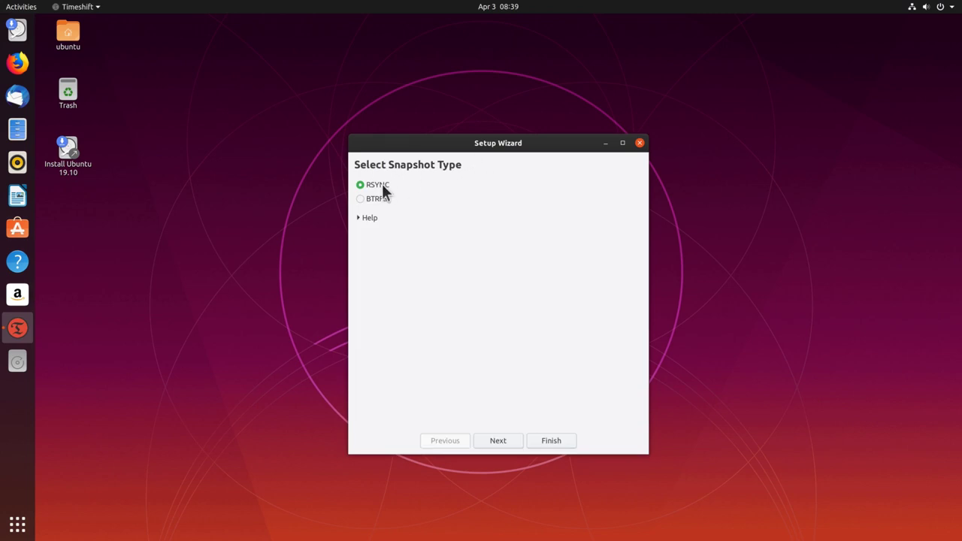
{"action": "left_click", "coordinate": [492, 444]}
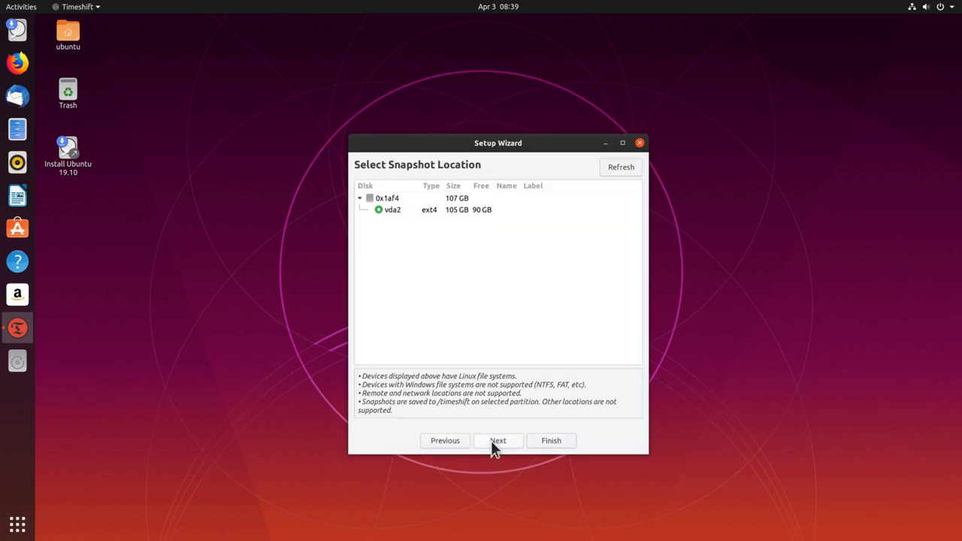
{"action": "left_click", "coordinate": [393, 212]}
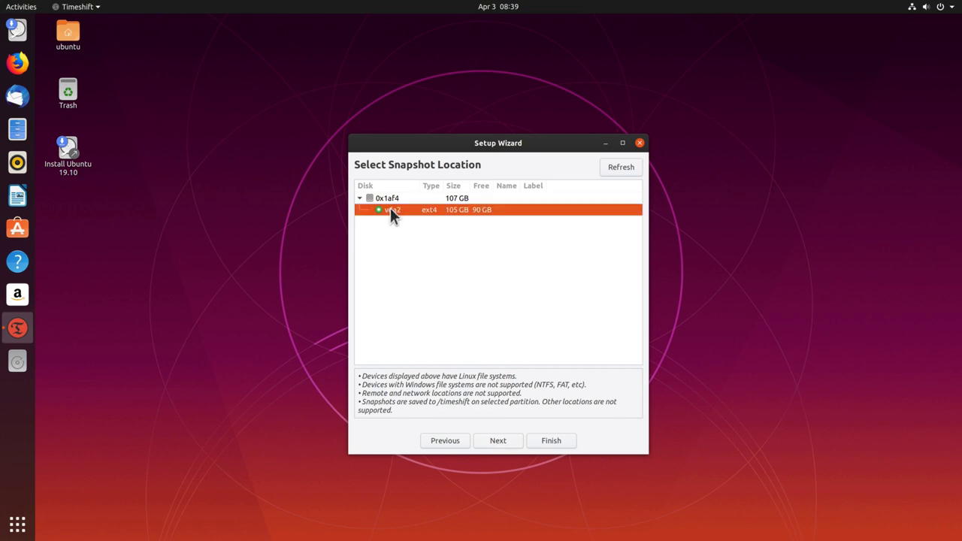
{"action": "left_click", "coordinate": [497, 441]}
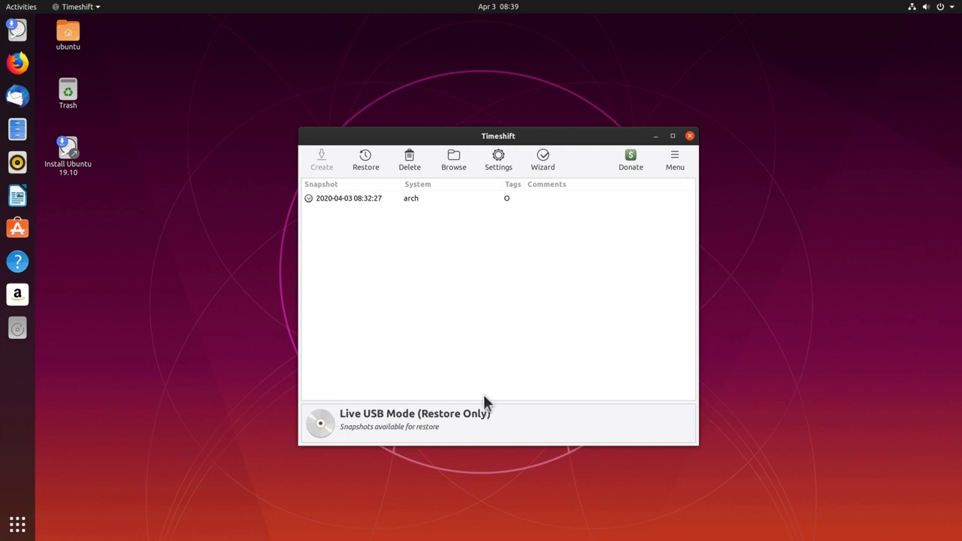
{"action": "left_click", "coordinate": [354, 198]}
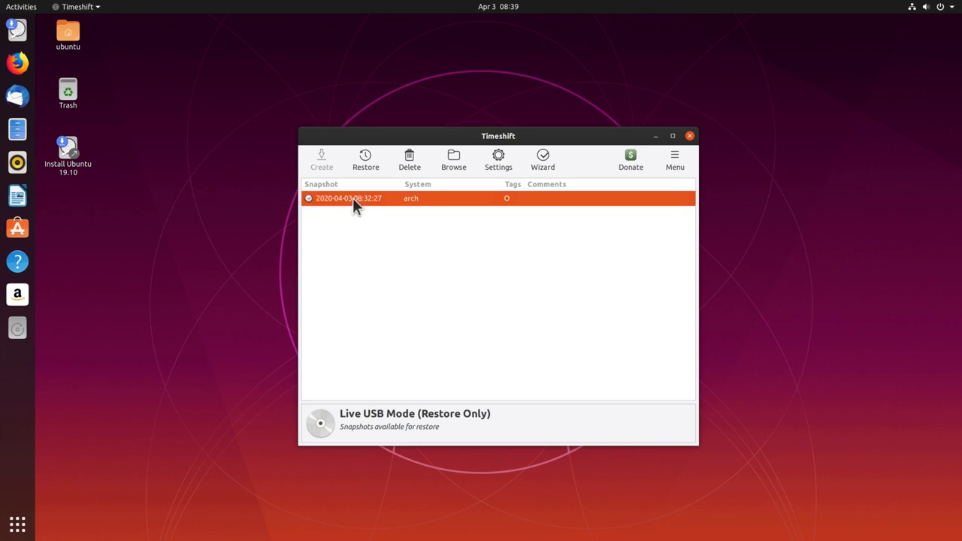
{"action": "left_click", "coordinate": [365, 160]}
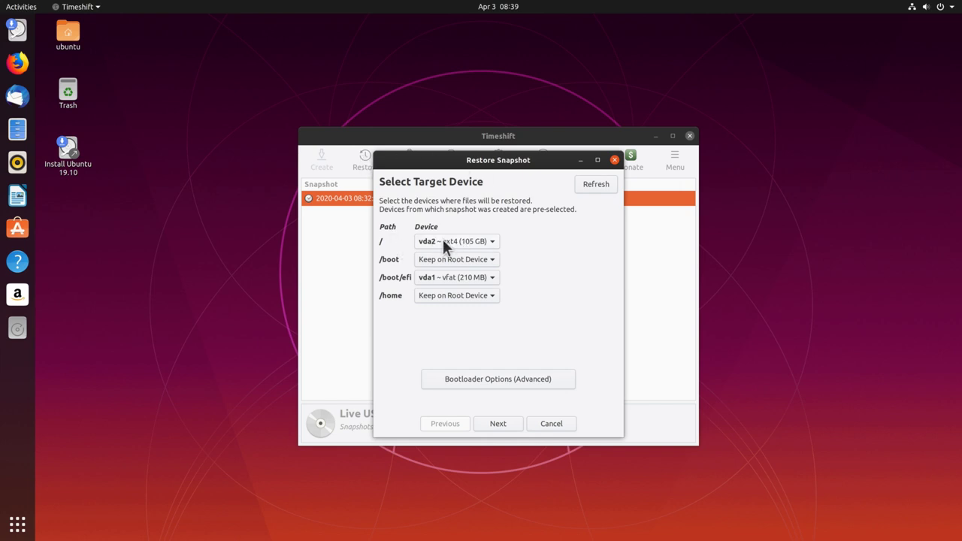
{"action": "mouse_move", "coordinate": [444, 248]}
{"action": "mouse_move", "coordinate": [483, 286]}
{"action": "mouse_move", "coordinate": [462, 301]}
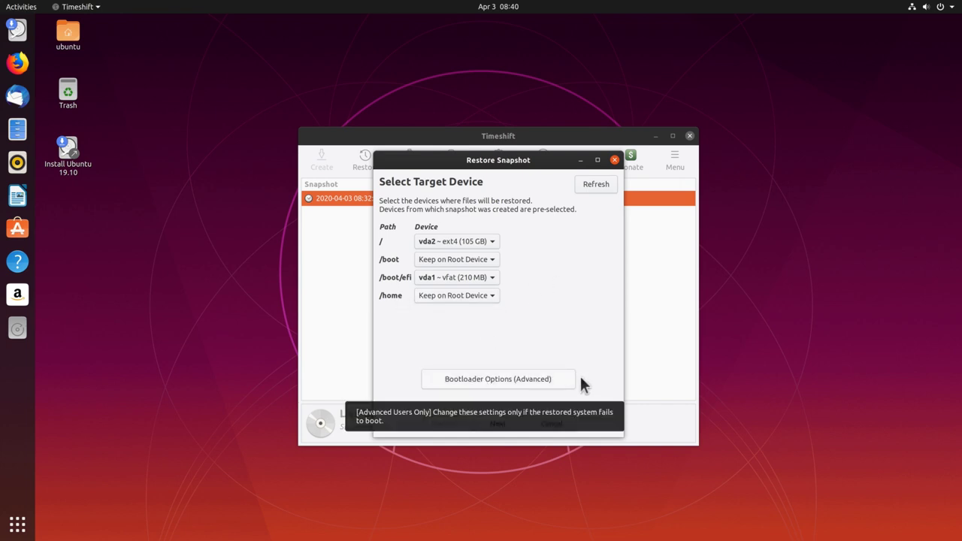
- Set the bootloader options to reinstall GRUB2 on vda1, the 210 MB vfat partition
{"action": "left_click", "coordinate": [494, 383]}
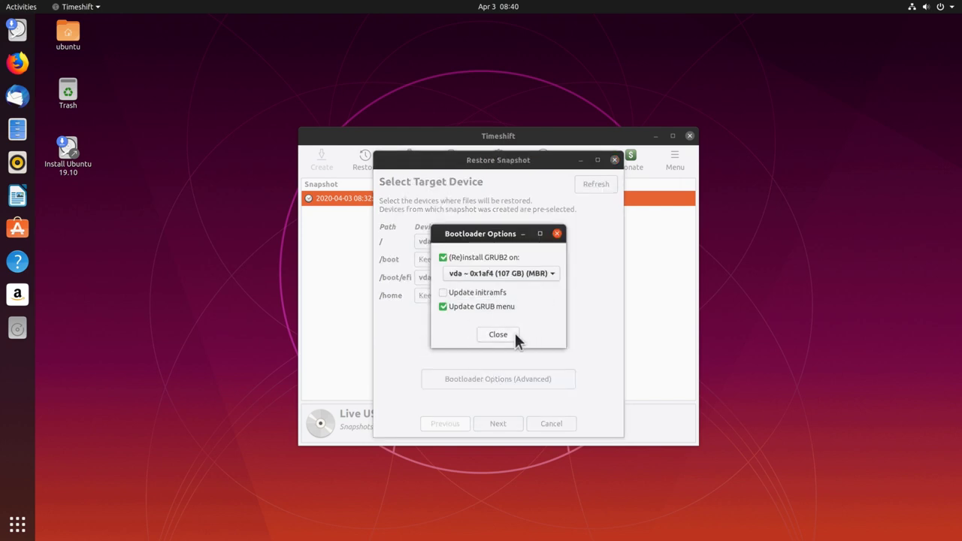
{"action": "left_click", "coordinate": [508, 274]}
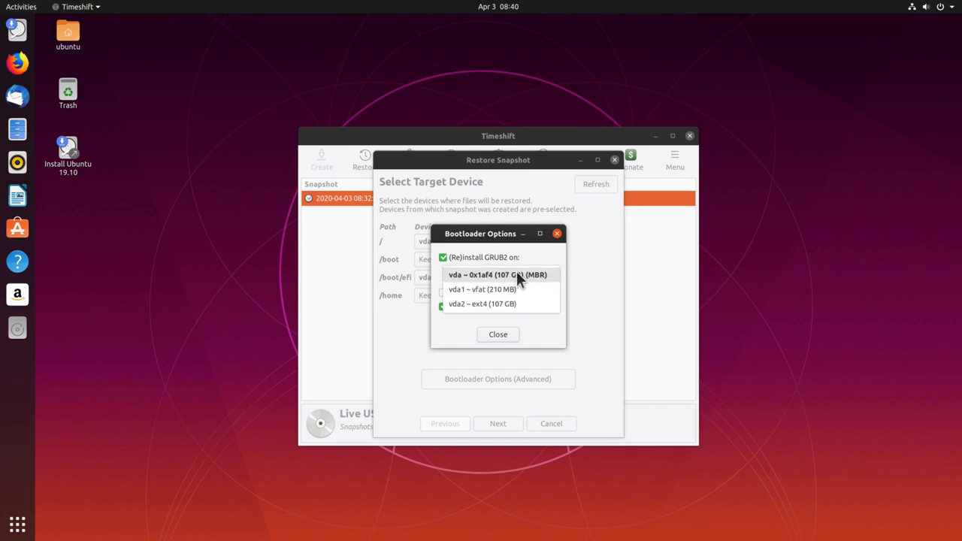
{"action": "left_click", "coordinate": [471, 293]}
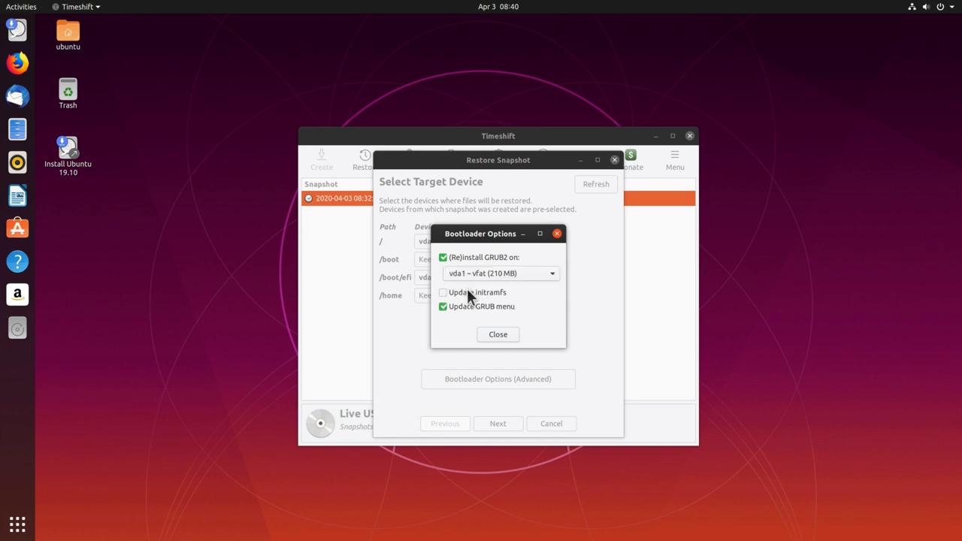
{"action": "left_click", "coordinate": [494, 334]}
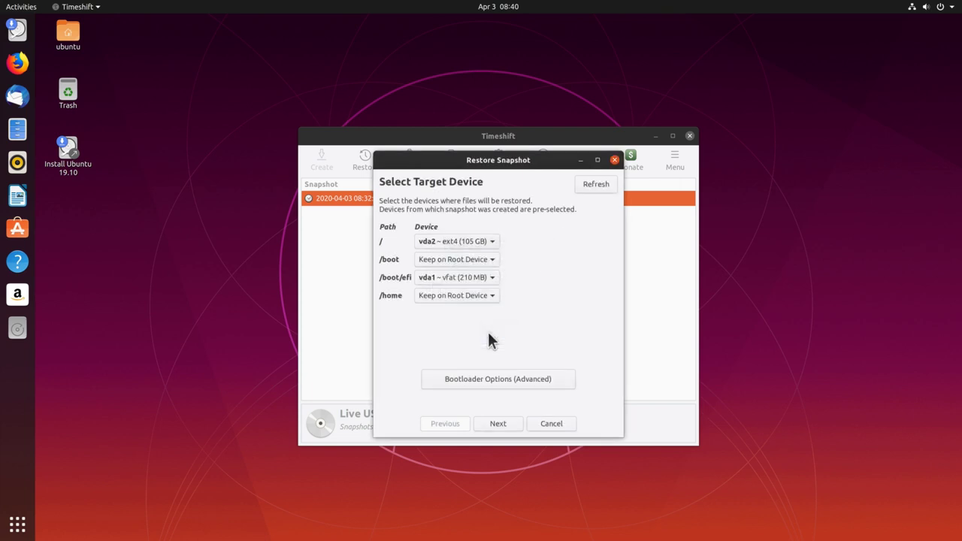
- Review the file actions, accept the data modification warning to run the restore, and close Timeshift
{"action": "left_click", "coordinate": [506, 425]}
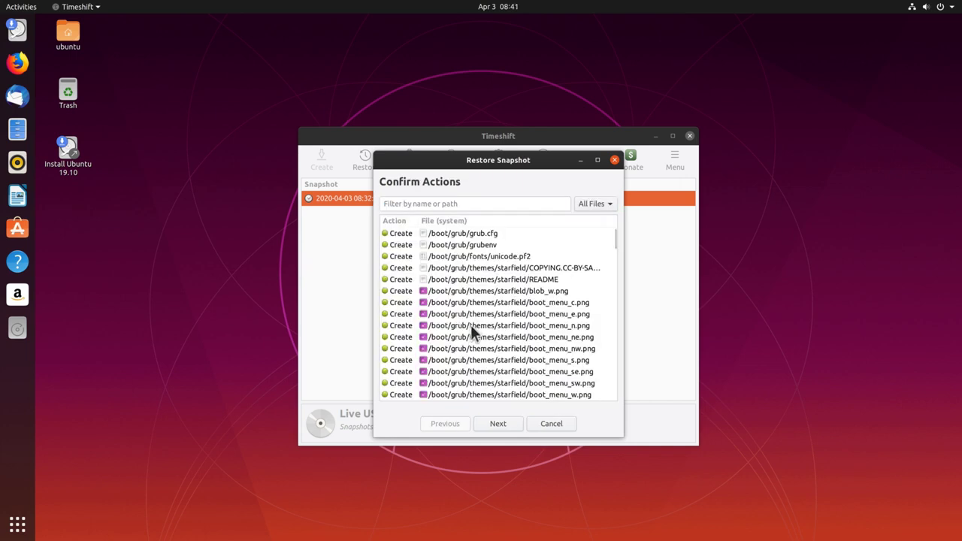
{"action": "scroll", "coordinate": [470, 325], "scroll_direction": "down", "scroll_amount": 6}
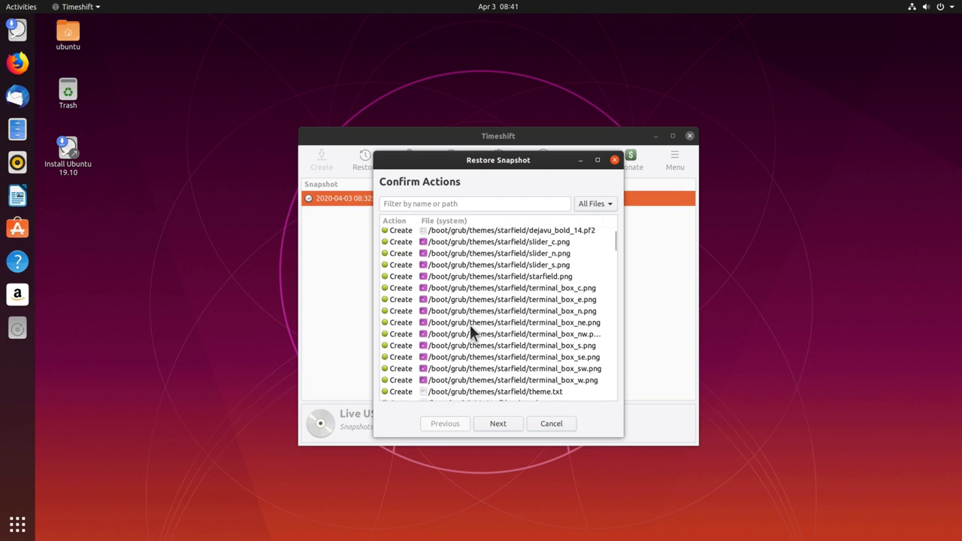
{"action": "left_click", "coordinate": [501, 424]}
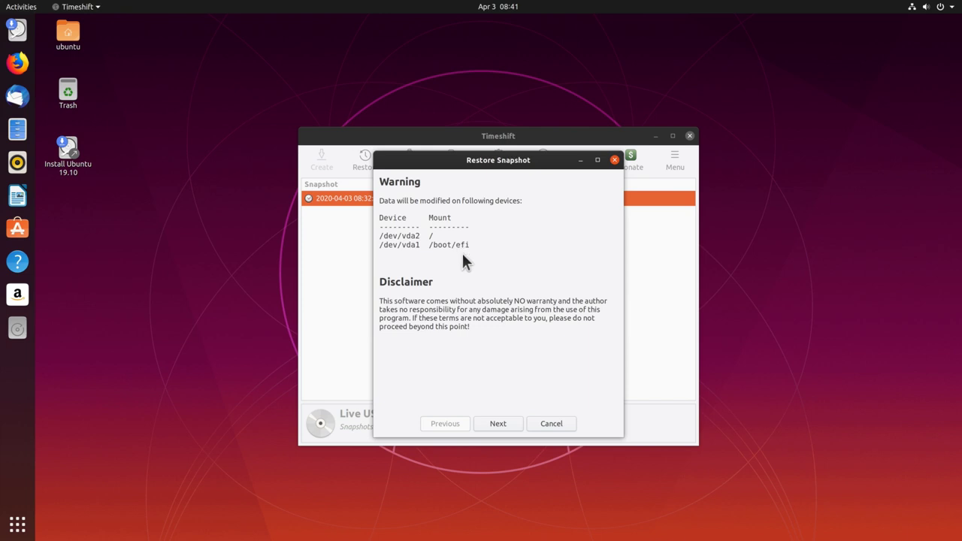
{"action": "left_click", "coordinate": [492, 424]}
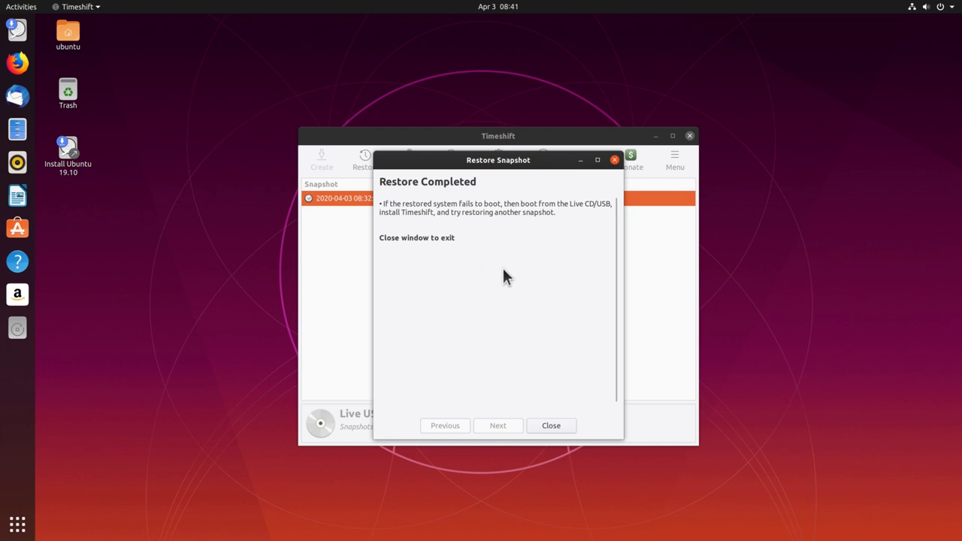
{"action": "left_click", "coordinate": [551, 425]}
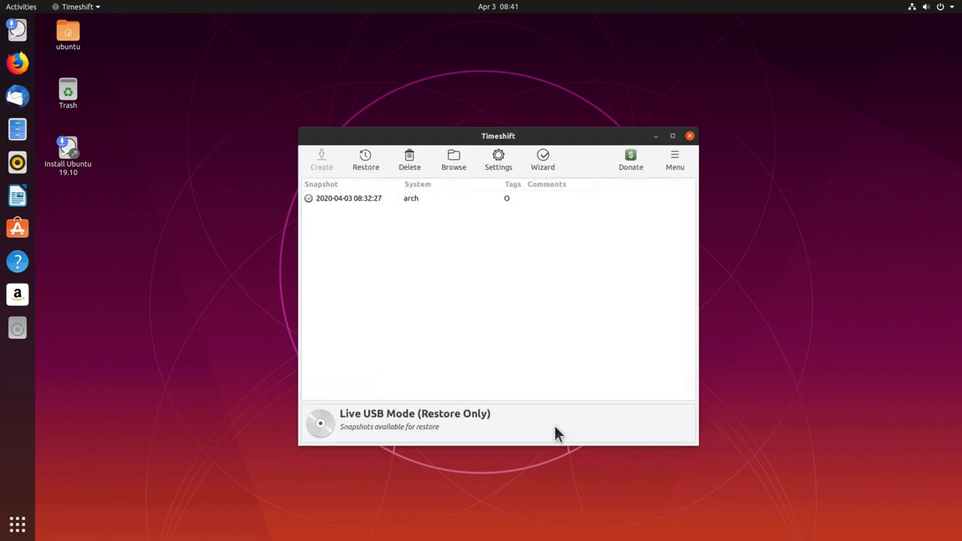
{"action": "left_click", "coordinate": [689, 136]}
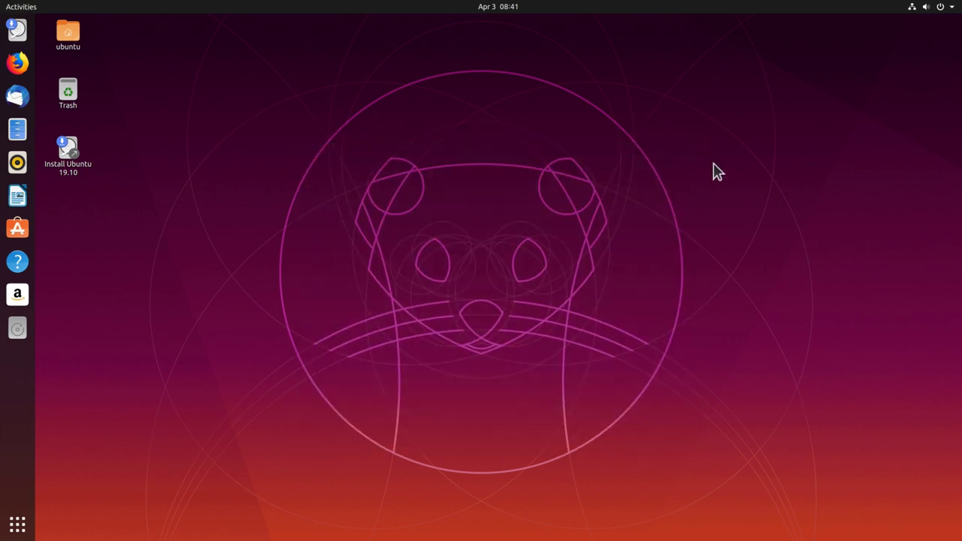
- Power off the live Ubuntu session, continuing past the request to remove the installation medium
{"action": "left_click", "coordinate": [939, 9]}
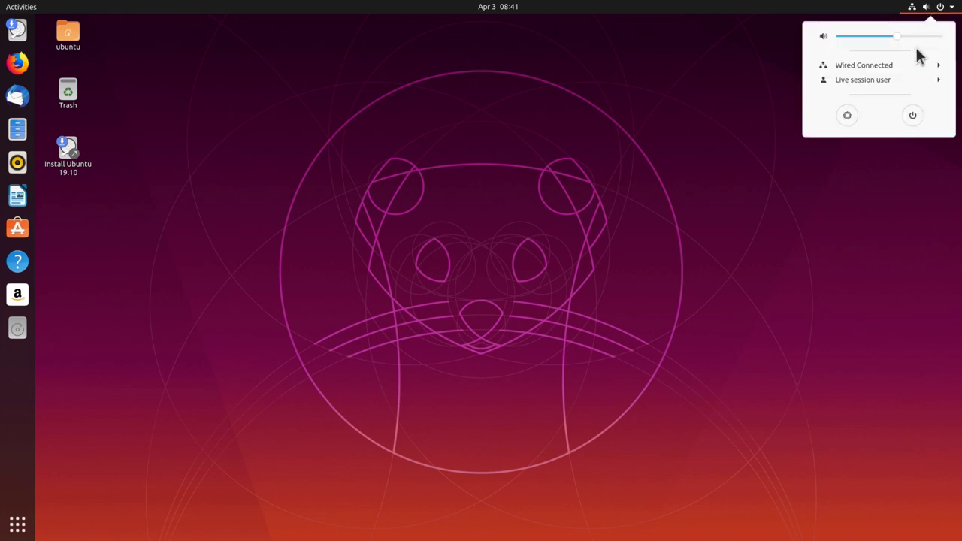
{"action": "left_click", "coordinate": [912, 115]}
{"action": "left_click", "coordinate": [558, 316]}
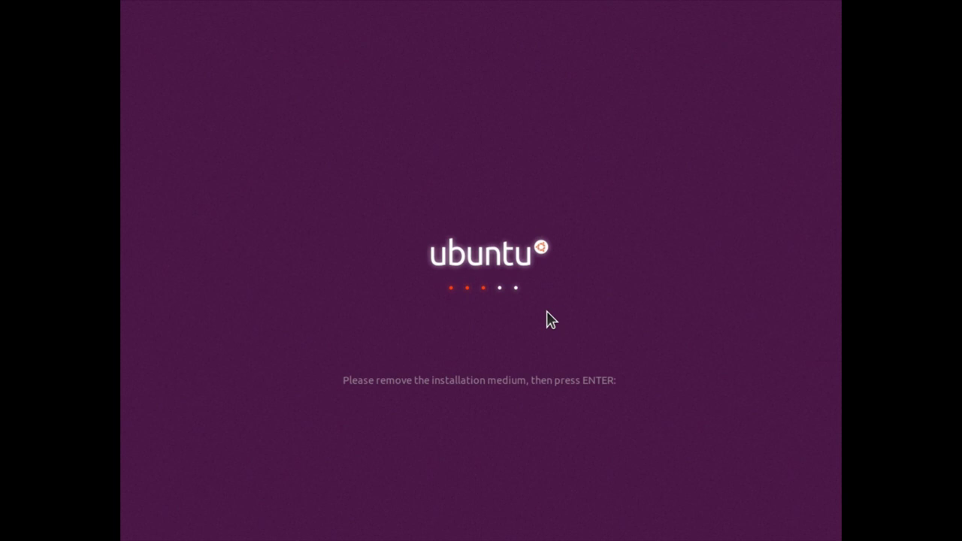
{"action": "key", "text": "Return"}
- In the virtual machine's boot options, disable SATA CDROM 1, put VirtIO Disk 1 first in the boot order and apply
{"action": "left_click", "coordinate": [310, 152]}
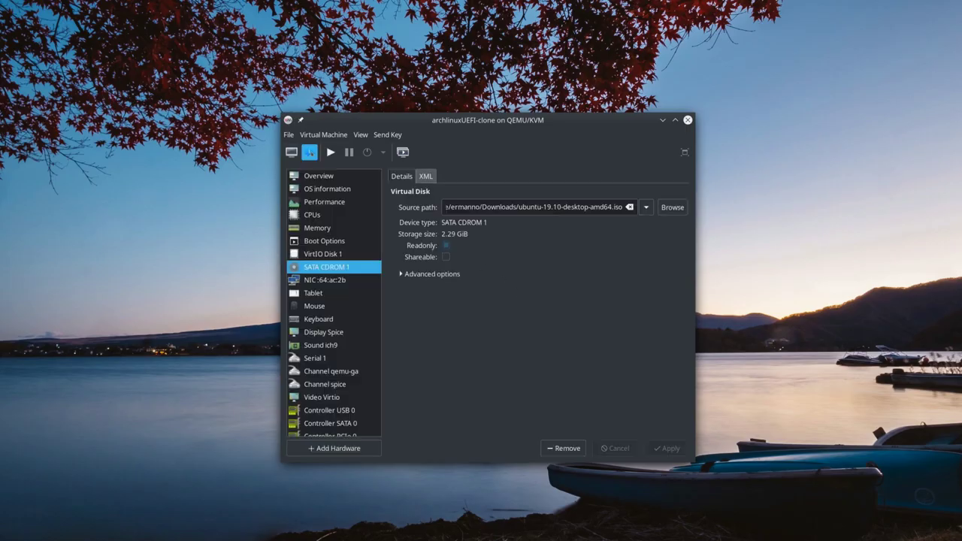
{"action": "left_click", "coordinate": [324, 240]}
{"action": "left_click", "coordinate": [478, 254]}
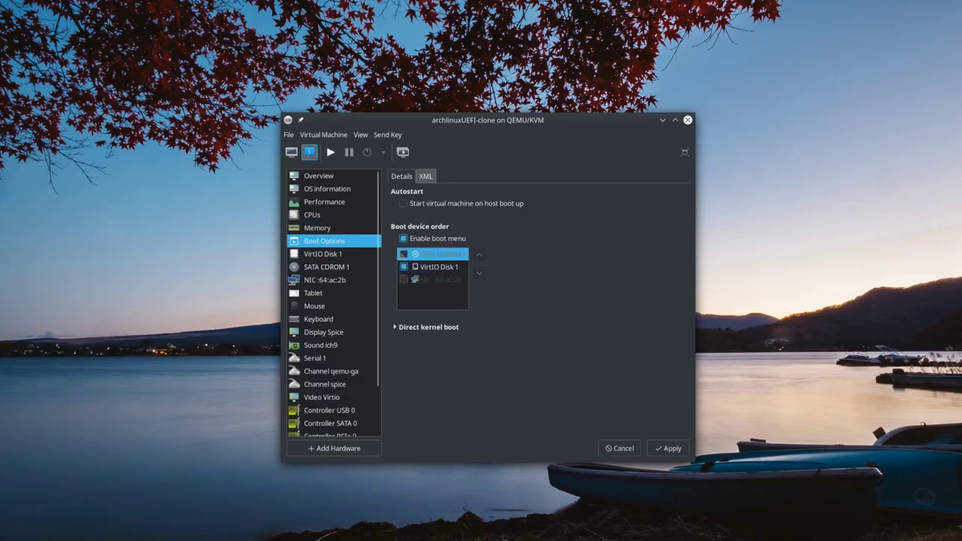
{"action": "left_click", "coordinate": [403, 267]}
{"action": "left_click", "coordinate": [669, 448]}
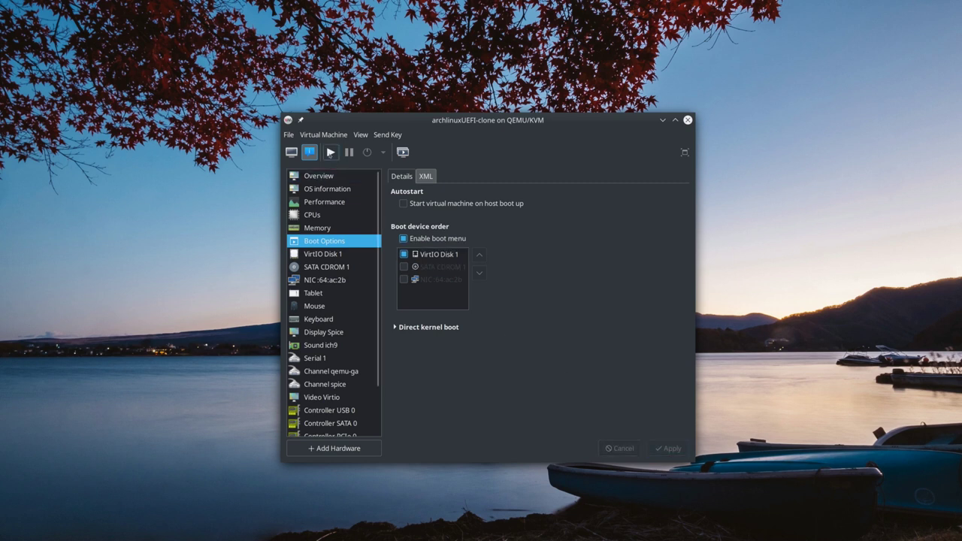
- Start the virtual machine in full screen and boot the Arch Linux entry from GRUB
{"action": "left_click", "coordinate": [331, 151]}
{"action": "left_click", "coordinate": [685, 152]}
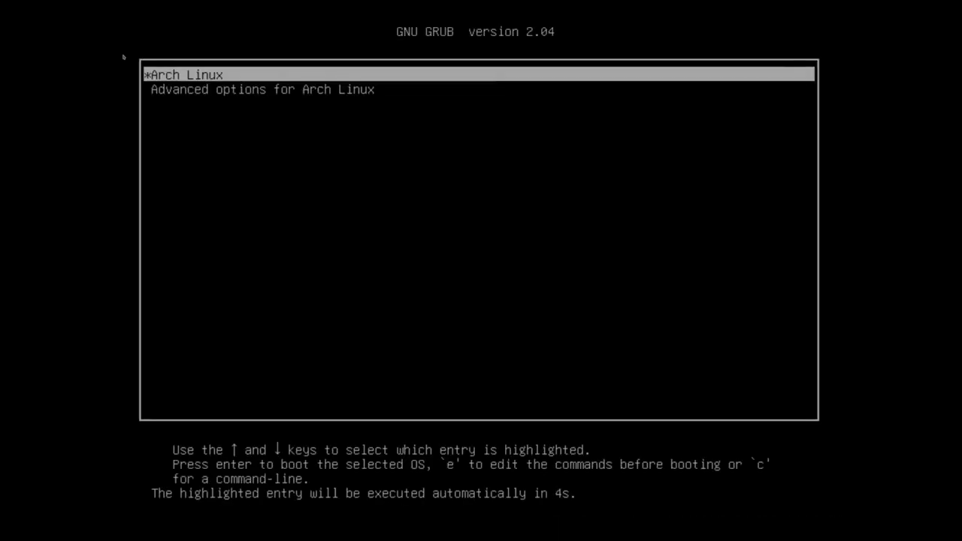
{"action": "key", "text": "Return"}
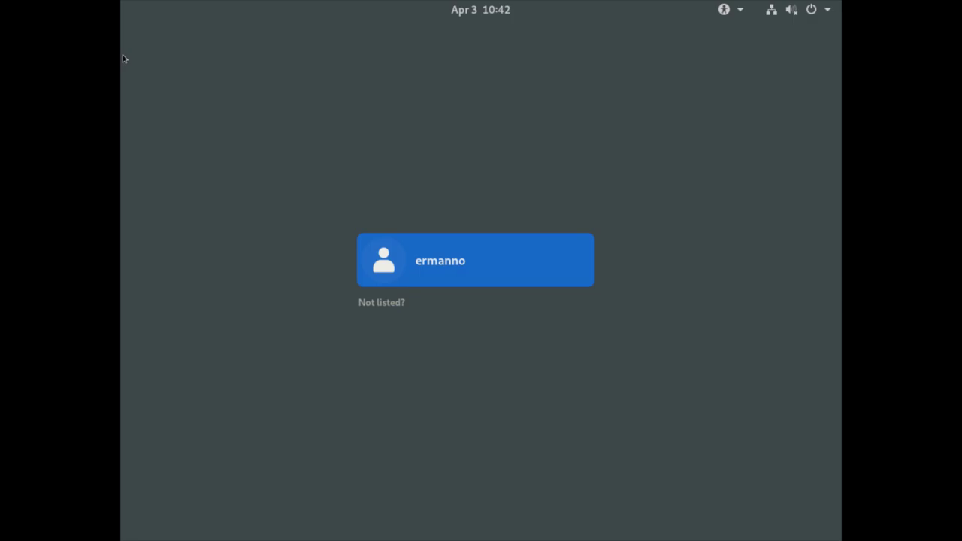
- Log in to the restored Arch desktop with the listed user's account password
{"action": "key", "text": "Return"}
{"action": "type", "text": "***"}
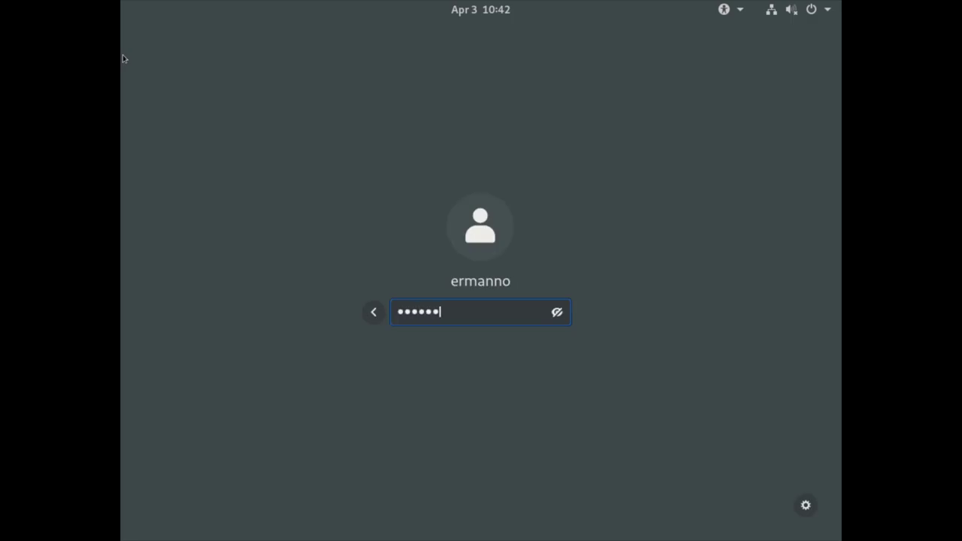
{"action": "type", "text": "*******"}
{"action": "key", "text": "Return"}
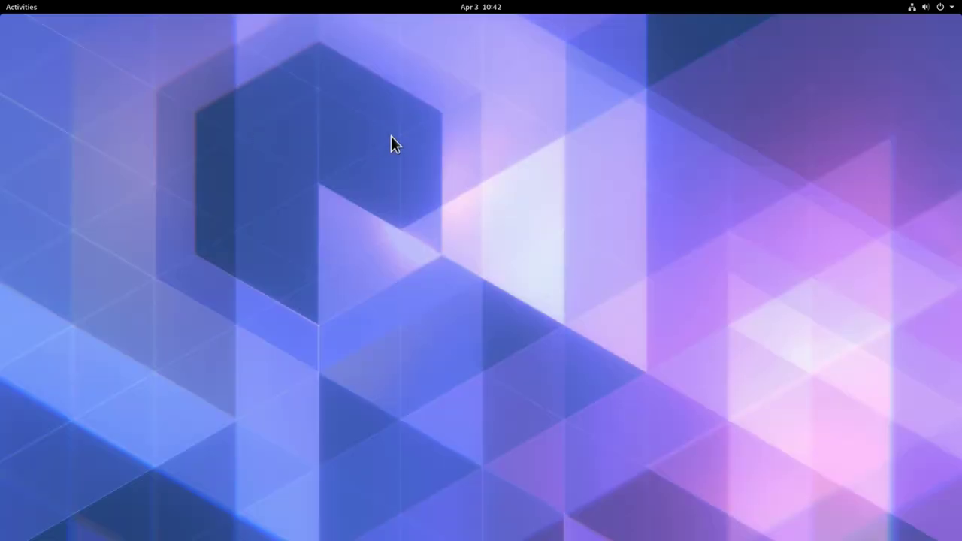
- Find and open the Terminal on the Arch desktop and maximize its window
{"action": "left_click", "coordinate": [17, 7]}
{"action": "type", "text": "term"}
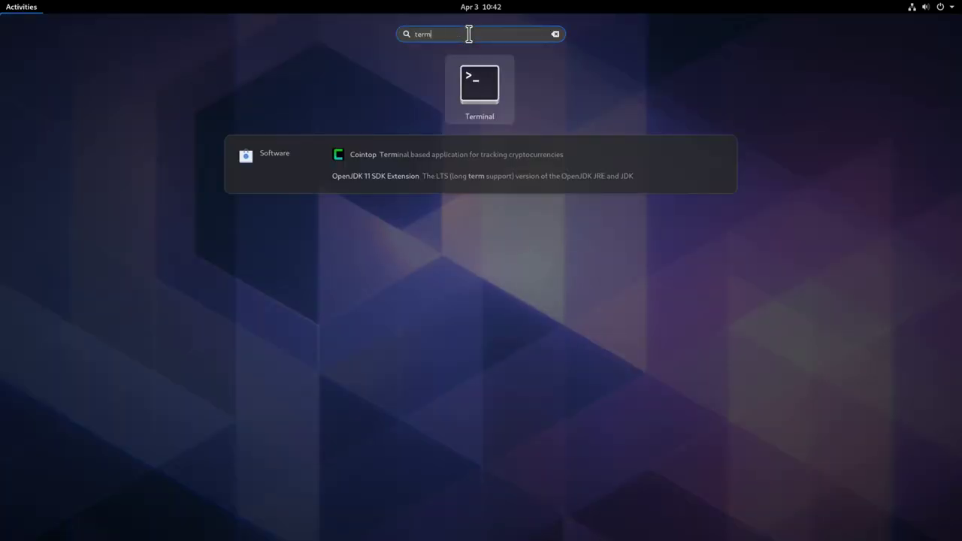
{"action": "key", "text": "Return"}
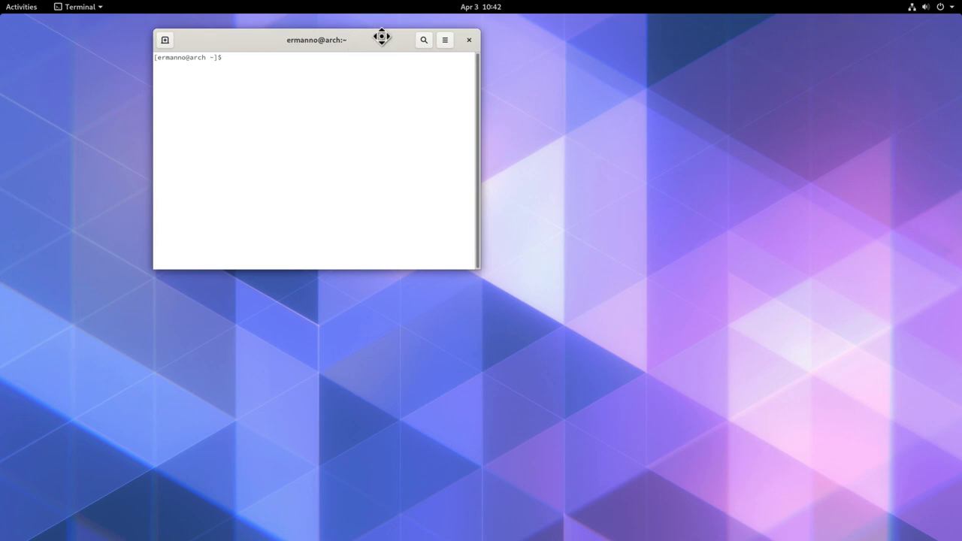
{"action": "left_click_drag", "start_coordinate": [382, 37], "coordinate": [399, 6]}
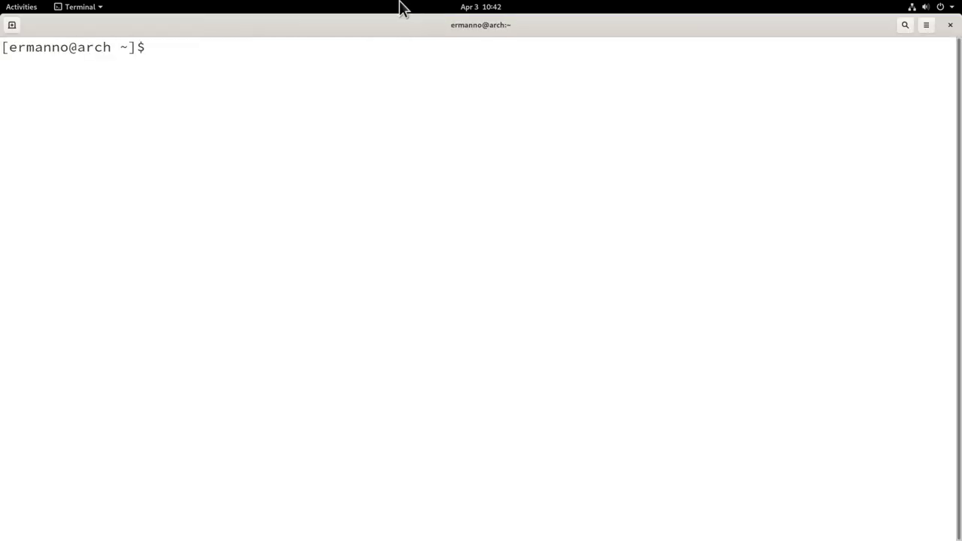
- Check package handling with "sudo pacman -S cups", enter the sudo password, and decline the installation with "n"
{"action": "type", "text": "sudo pacman -"}
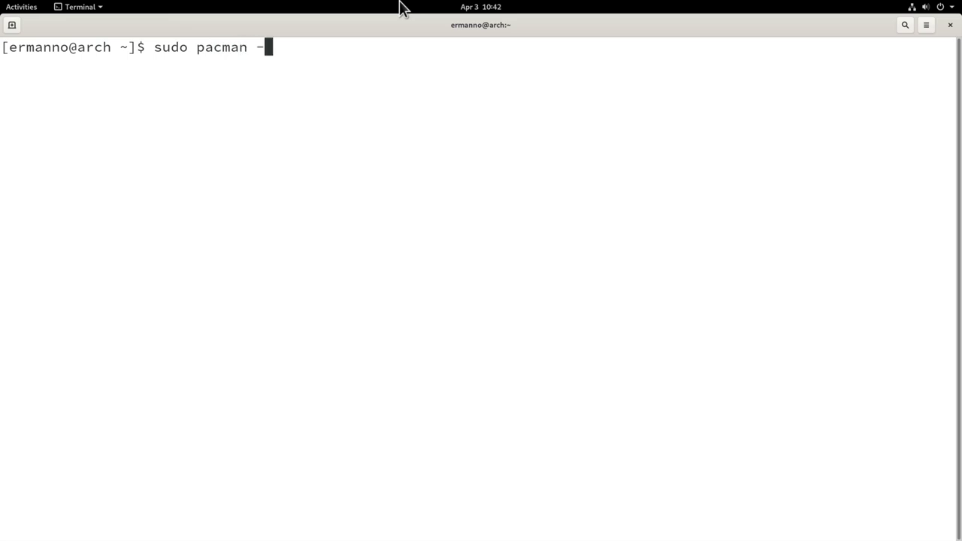
{"action": "type", "text": "S cups"}
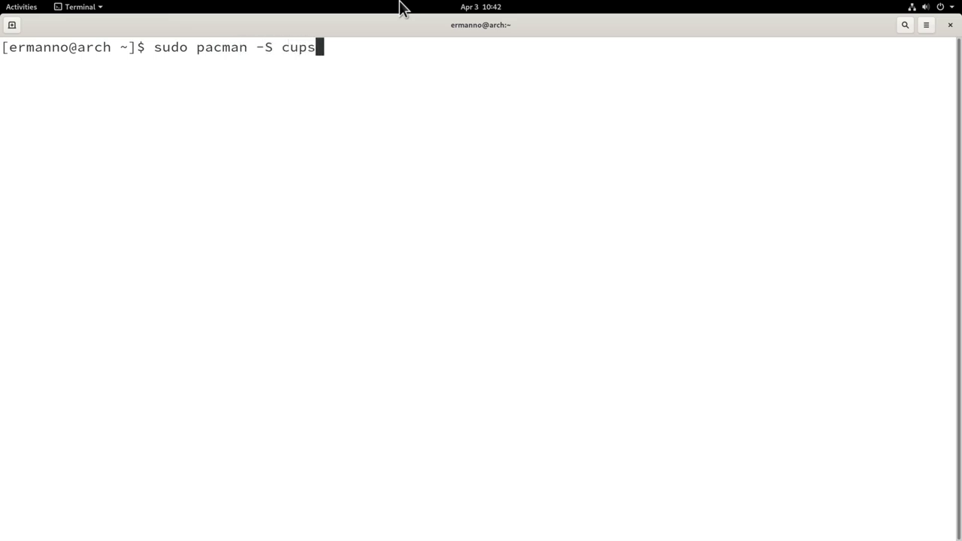
{"action": "key", "text": "Return"}
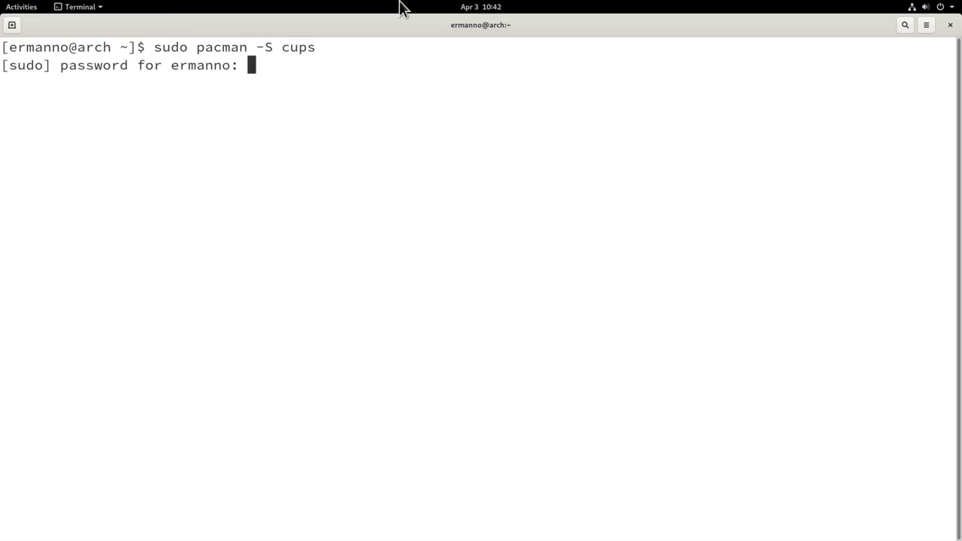
{"action": "key", "text": "Return"}
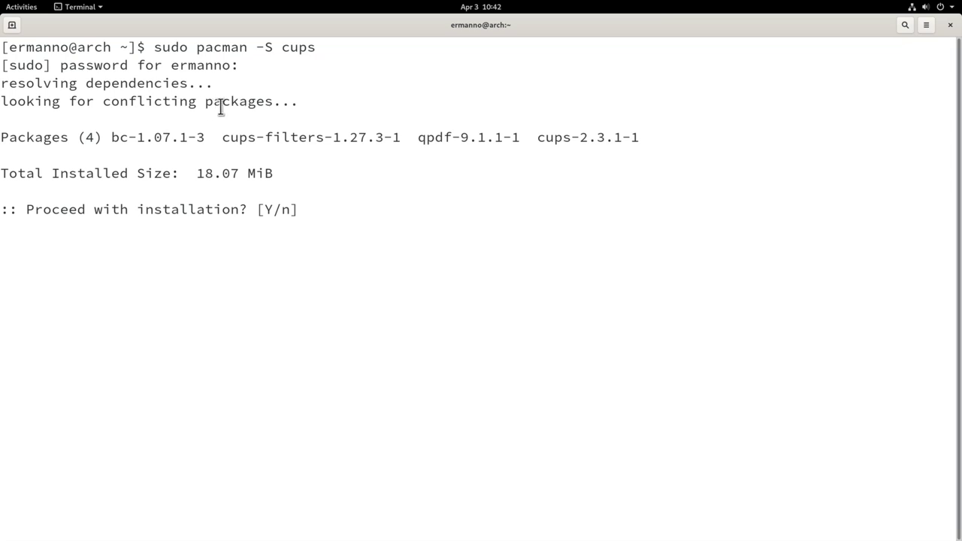
{"action": "type", "text": "n"}
{"action": "key", "text": "Return"}
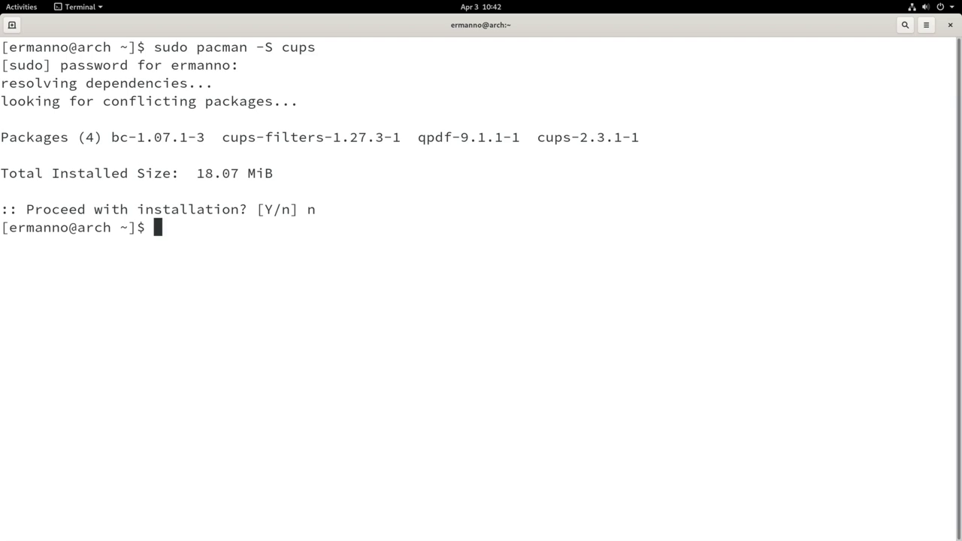
- Close the terminal, find and launch Timeshift, and authenticate with the account password
{"action": "left_click", "coordinate": [950, 26]}
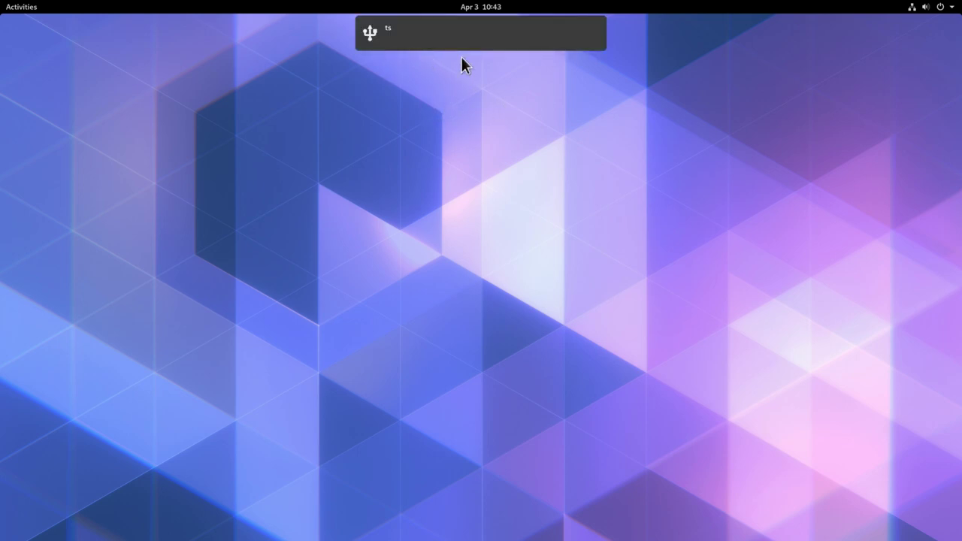
{"action": "left_click", "coordinate": [21, 11]}
{"action": "type", "text": "time"}
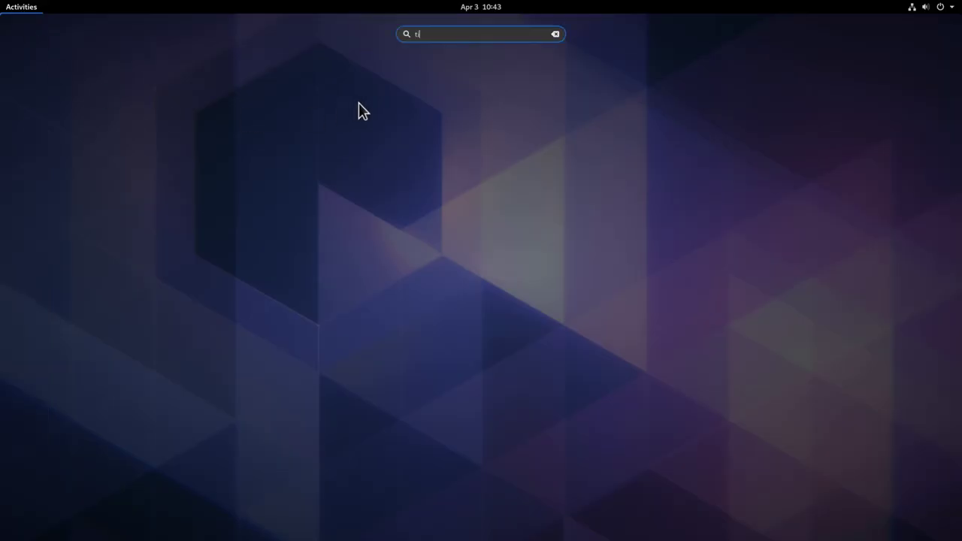
{"action": "left_click", "coordinate": [358, 104]}
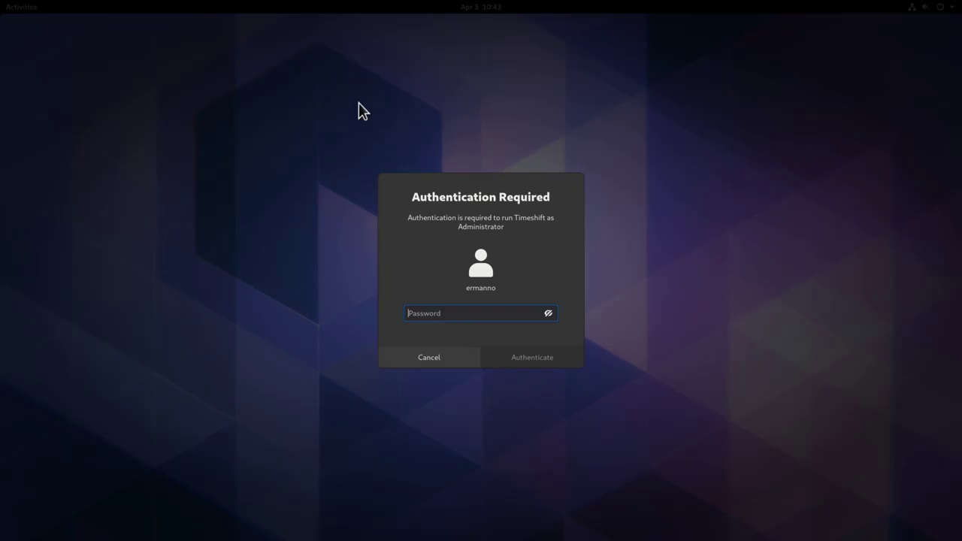
{"action": "type", "text": "**********"}
{"action": "key", "text": "Return"}
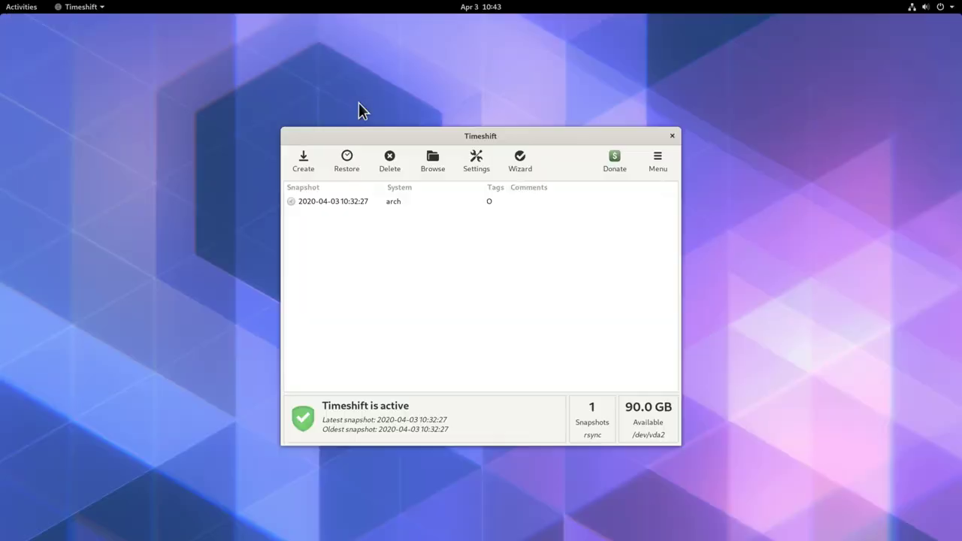
- Set the snapshot location to sda1 on the Transcend_64GB JetFlash drive and create a new snapshot there
{"action": "left_click", "coordinate": [479, 163]}
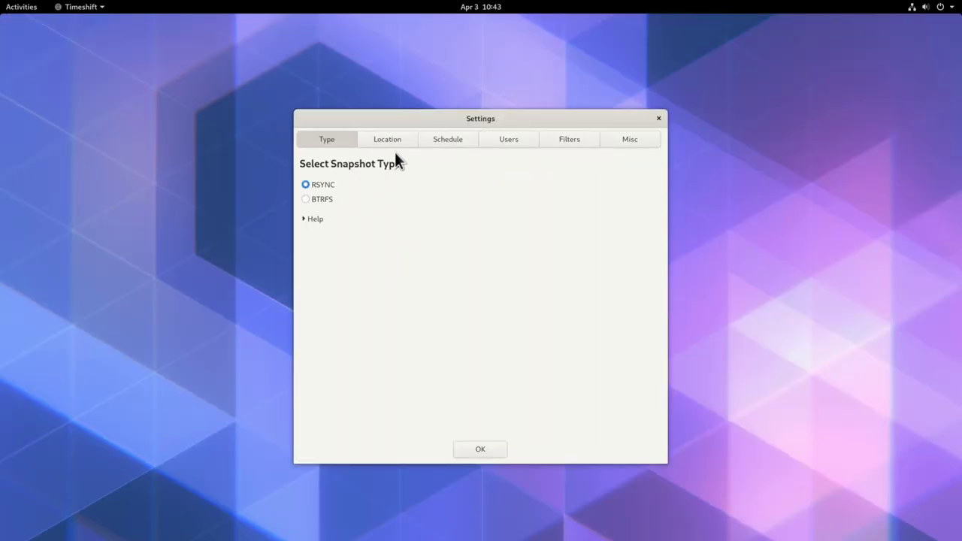
{"action": "left_click", "coordinate": [388, 141]}
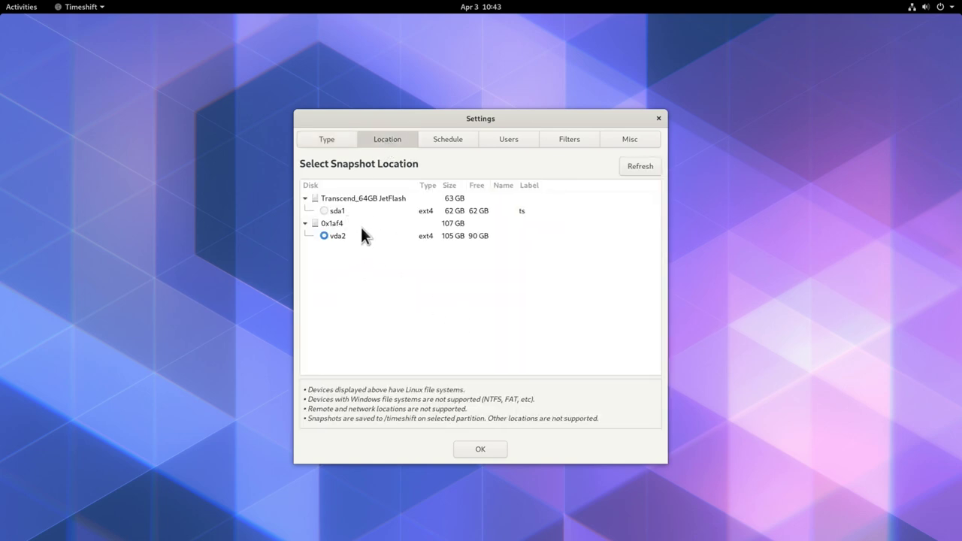
{"action": "left_click", "coordinate": [321, 210]}
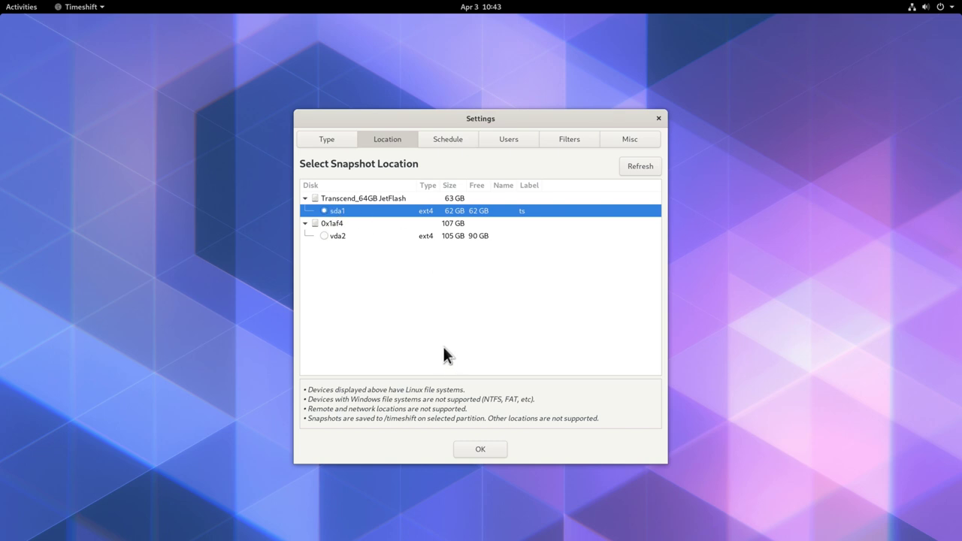
{"action": "left_click", "coordinate": [495, 447]}
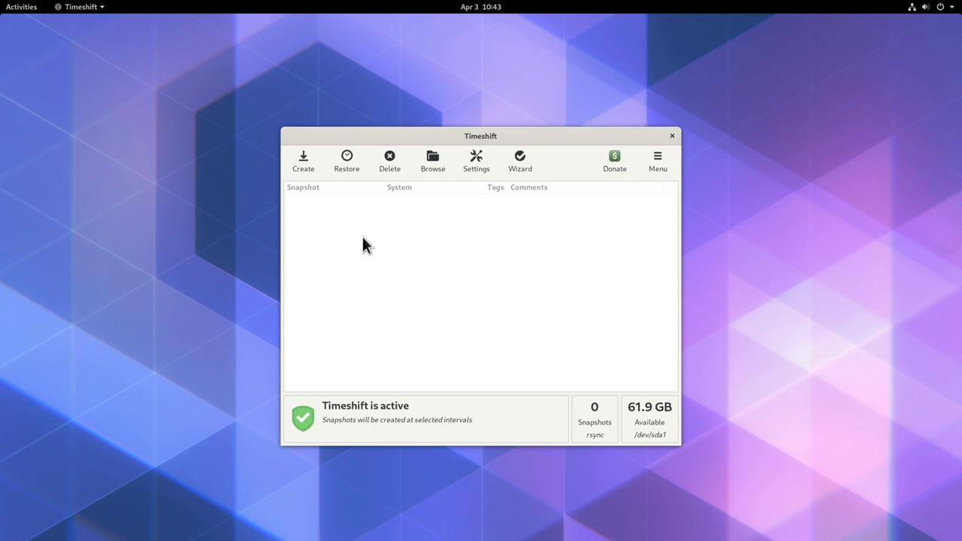
{"action": "left_click", "coordinate": [304, 161]}
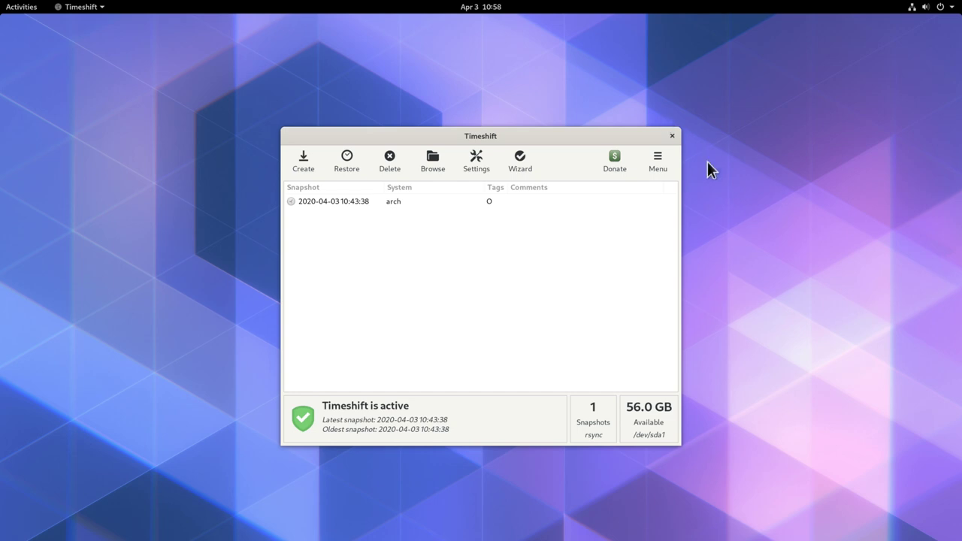
{"action": "left_click", "coordinate": [345, 203]}
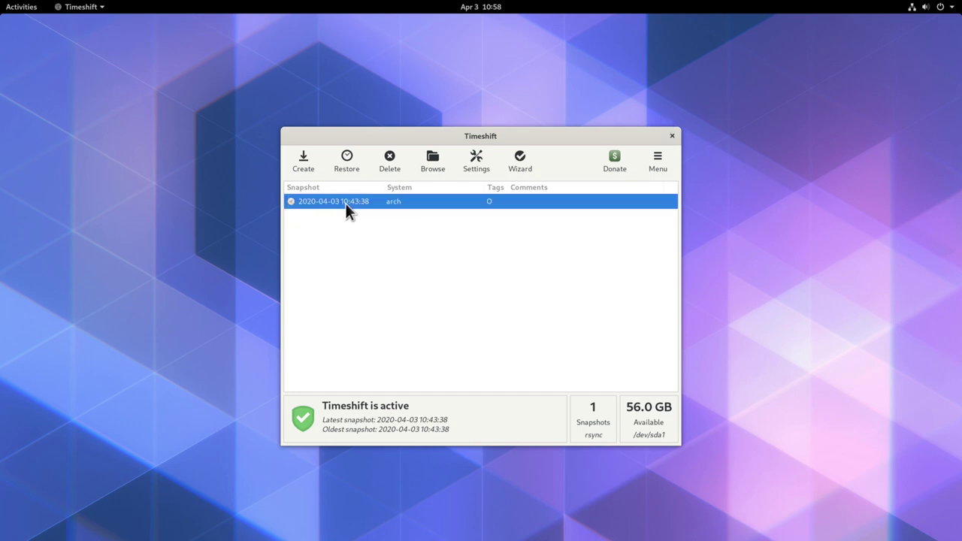
{"action": "left_click", "coordinate": [434, 162]}
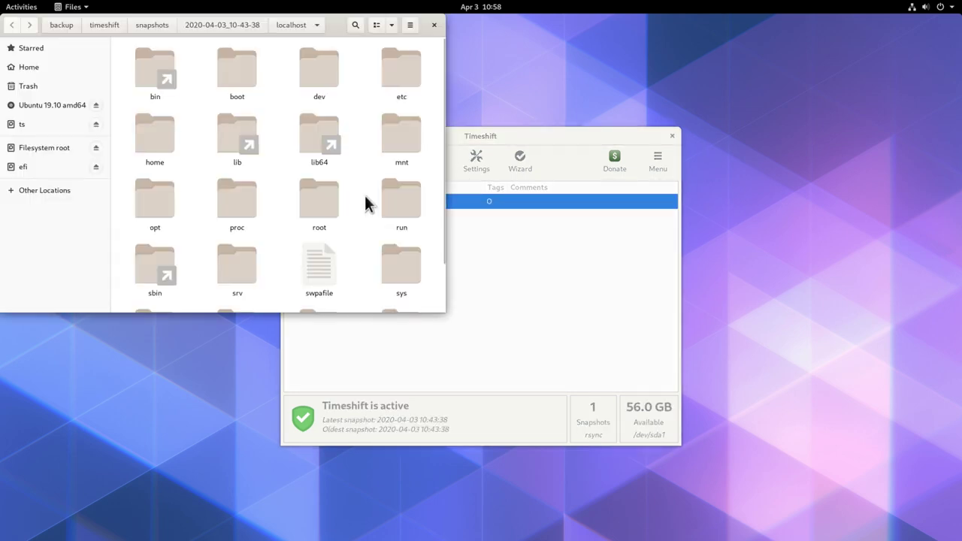
{"action": "scroll", "coordinate": [366, 202], "scroll_direction": "down", "scroll_amount": 2}
{"action": "double_click", "coordinate": [323, 280]}
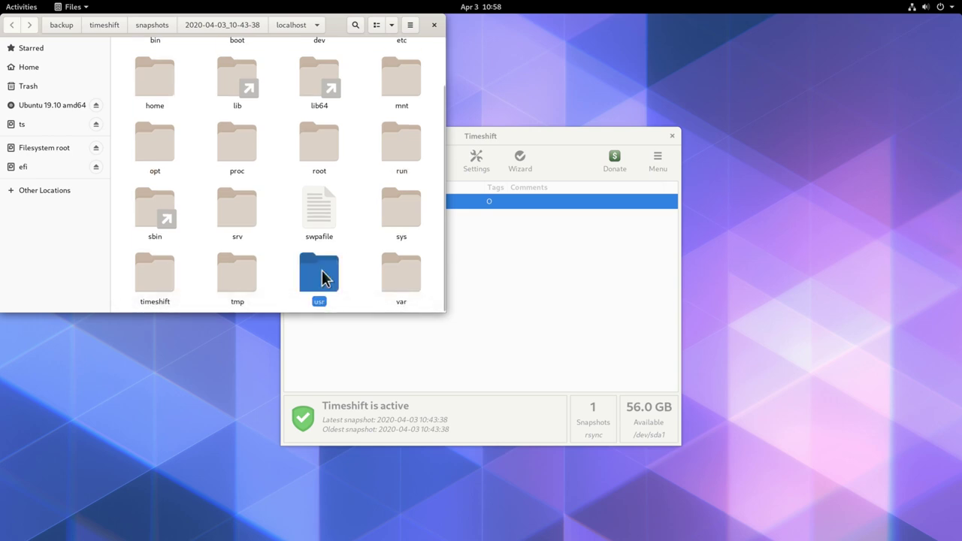
{"action": "double_click", "coordinate": [399, 141]}
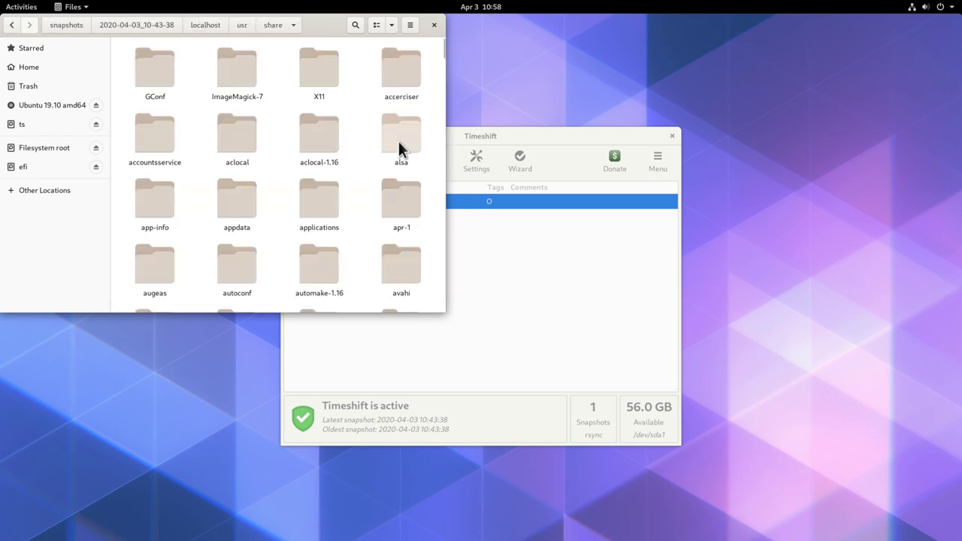
{"action": "double_click", "coordinate": [326, 144]}
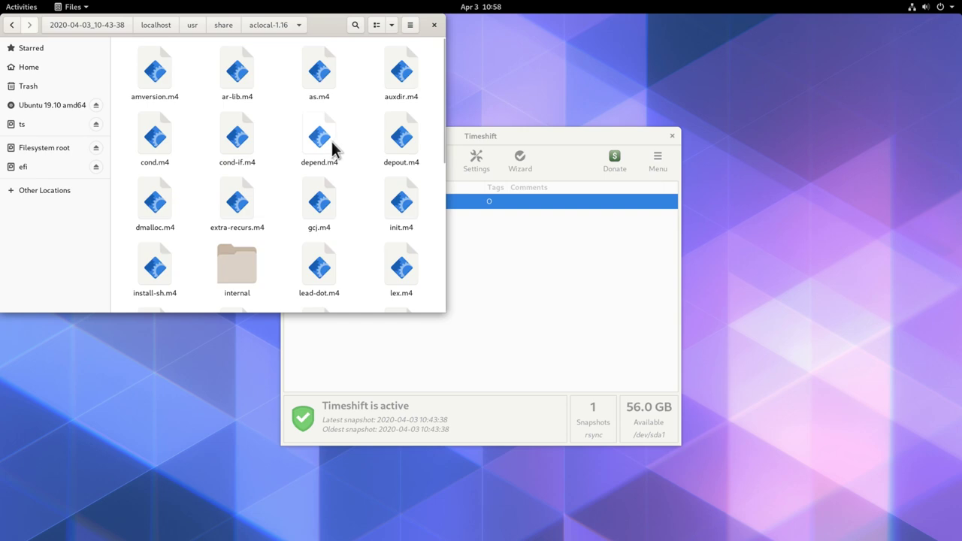
{"action": "left_click", "coordinate": [434, 27]}
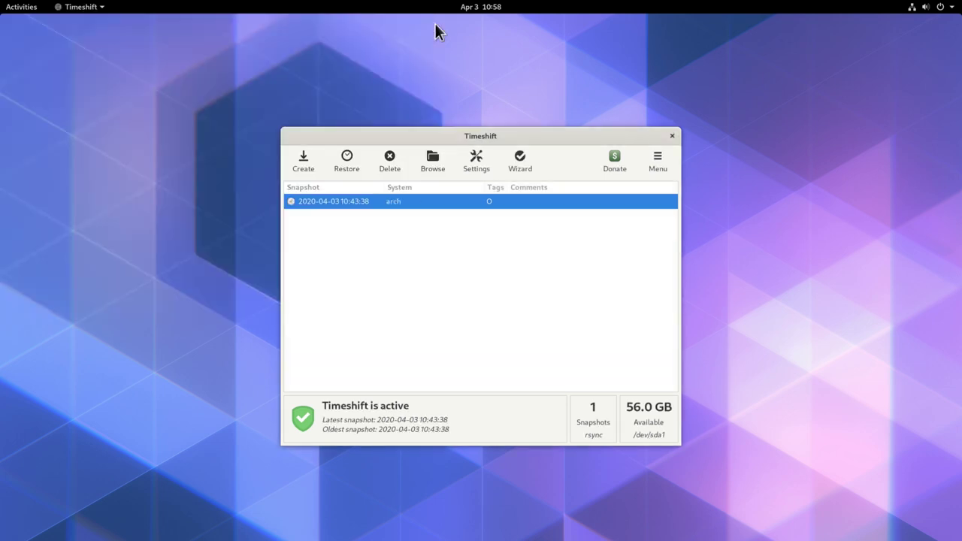
- Find and open the Terminal, maximize its window, and enlarge the text by four zoom levels
{"action": "left_click", "coordinate": [22, 9]}
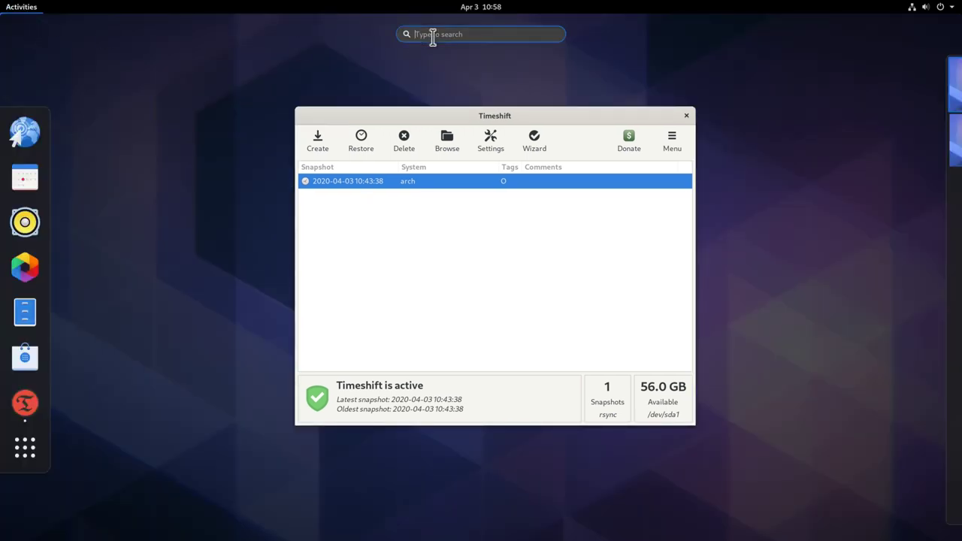
{"action": "type", "text": "ter"}
{"action": "key", "text": "Return"}
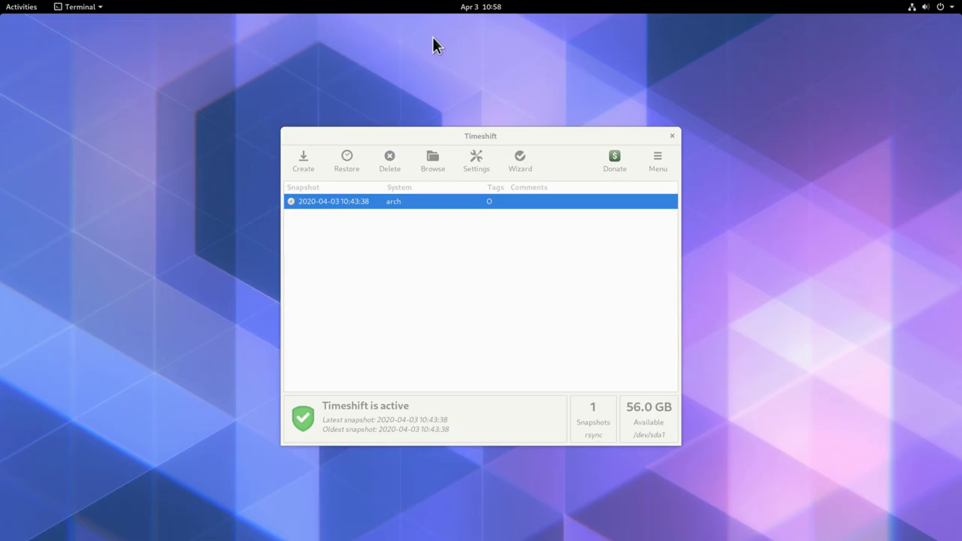
{"action": "left_click_drag", "start_coordinate": [226, 25], "coordinate": [317, 6]}
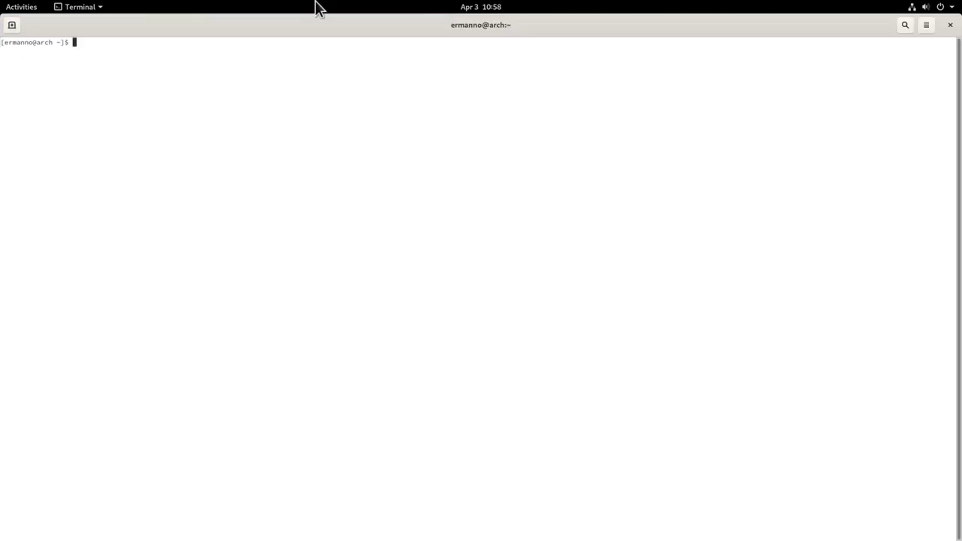
{"action": "key", "text": "ctrl+plus"}
{"action": "key", "text": "ctrl+plus"}
{"action": "key", "text": "ctrl+plus"}
{"action": "key", "text": "ctrl+plus"}
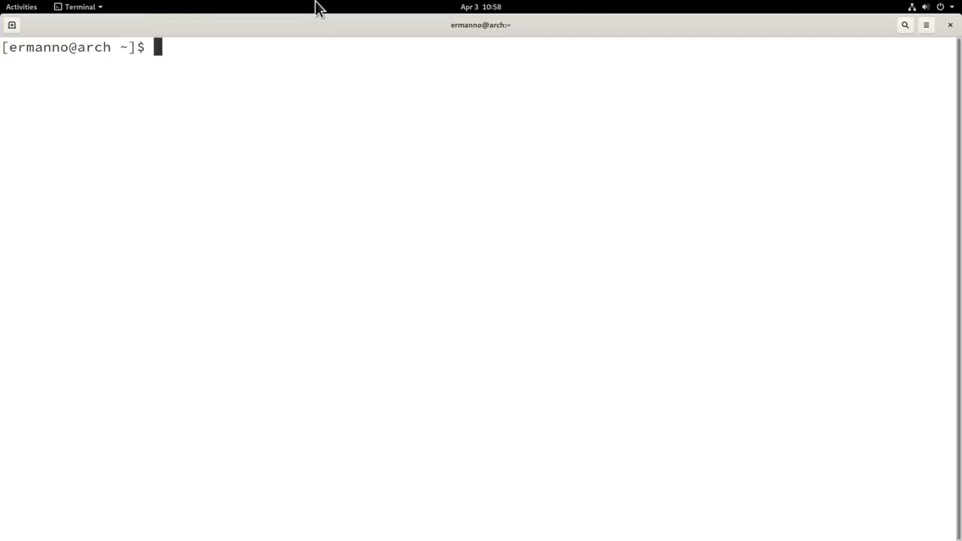
- Install the cups package with "sudo pacman -S cups", entering the sudo password and accepting the installation
{"action": "type", "text": "sudo pacman -"}
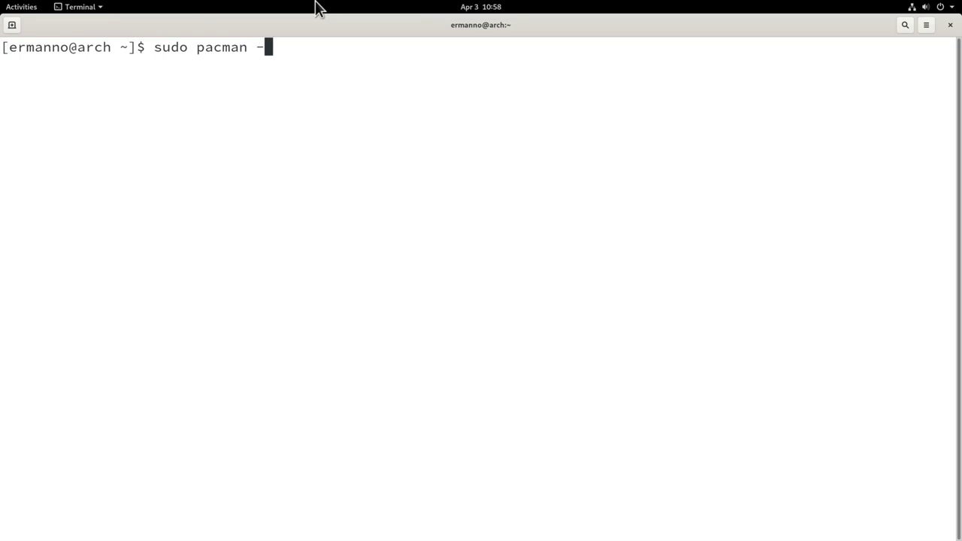
{"action": "type", "text": "S cups"}
{"action": "key", "text": "Return"}
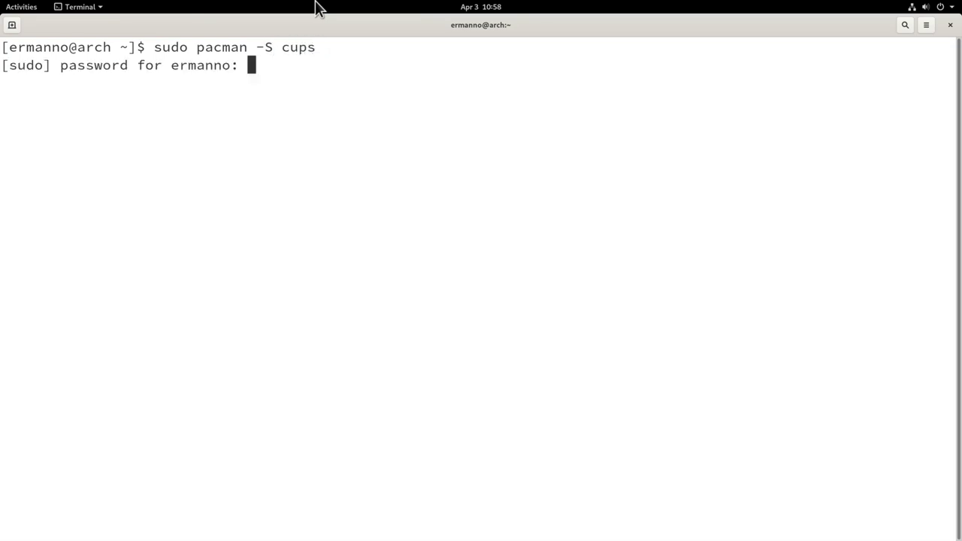
{"action": "key", "text": "Return"}
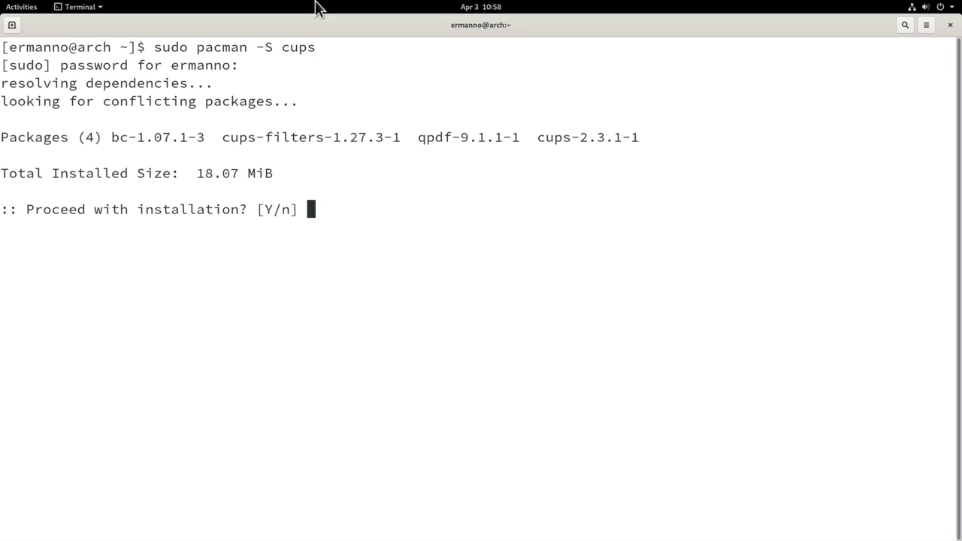
{"action": "key", "text": "Return"}
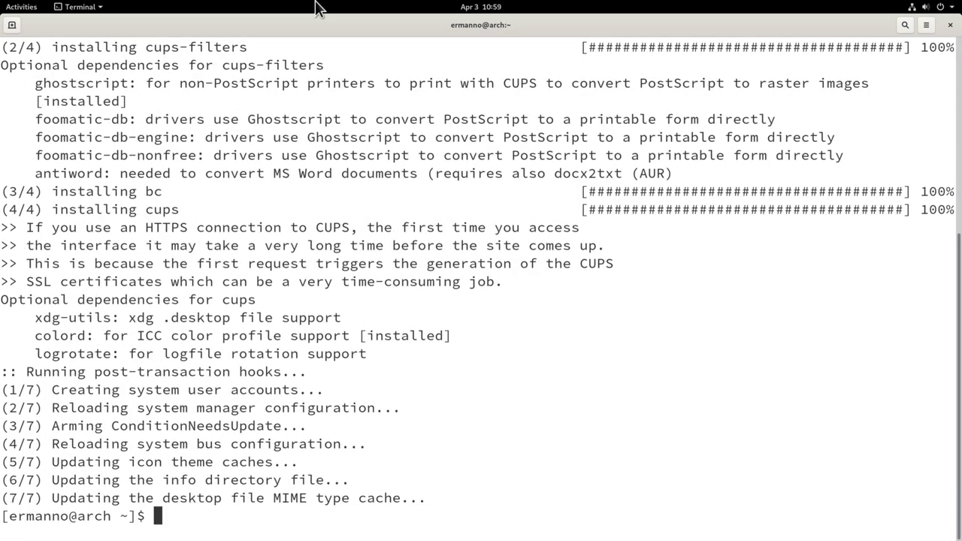
- Clear the terminal and switch to a root login shell with "su -", entering the root password
{"action": "key", "text": "ctrl+l"}
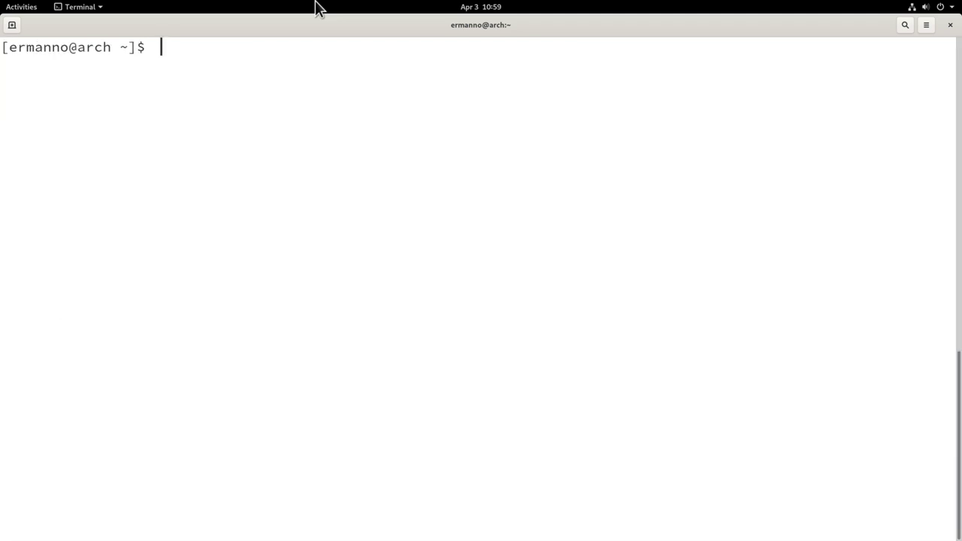
{"action": "type", "text": "su -"}
{"action": "key", "text": "Return"}
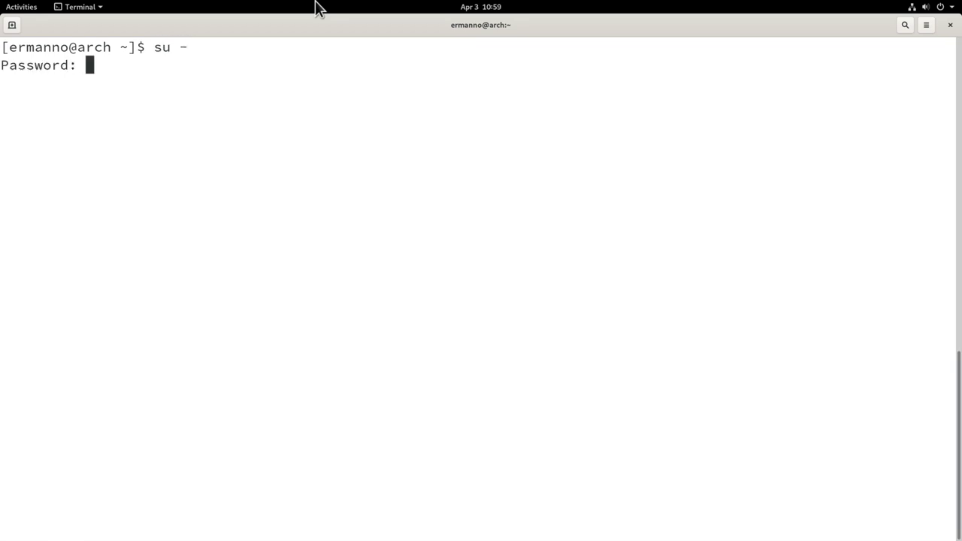
{"action": "key", "text": "Return"}
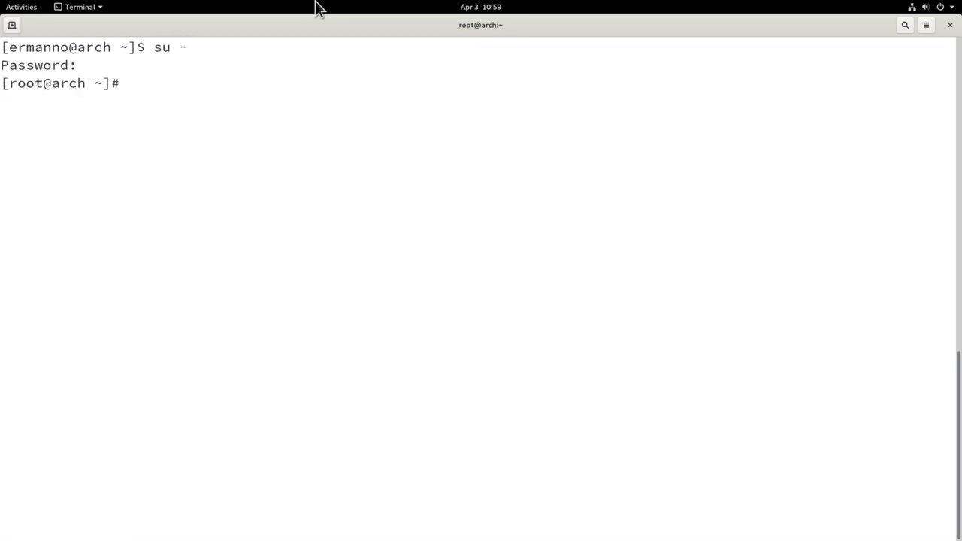
- Change to /boot/, list its contents, and delete the GRUB directory with "rm -rf grub/"
{"action": "type", "text": "cd /boot/"}
{"action": "key", "text": "Return"}
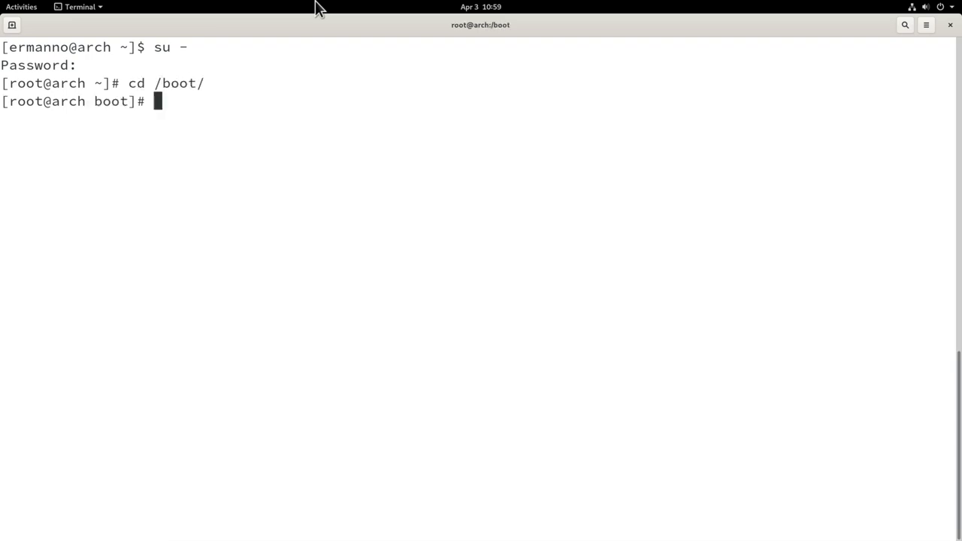
{"action": "type", "text": "ls"}
{"action": "key", "text": "Return"}
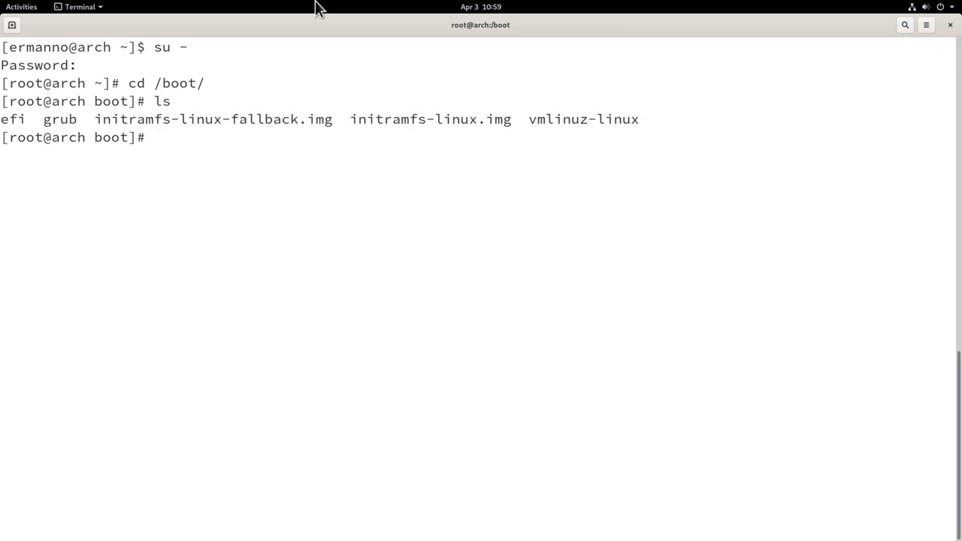
{"action": "type", "text": "rm -rf grub/"}
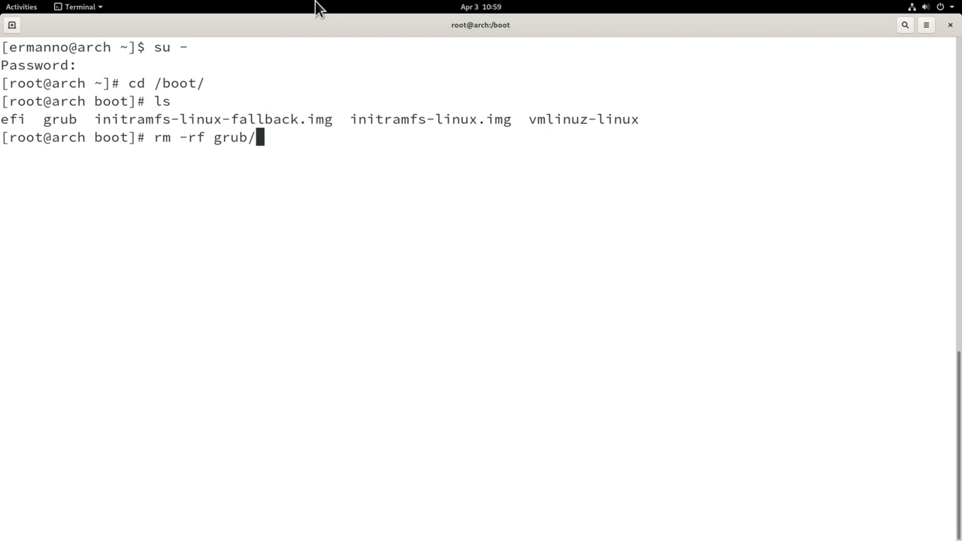
{"action": "key", "text": "Return"}
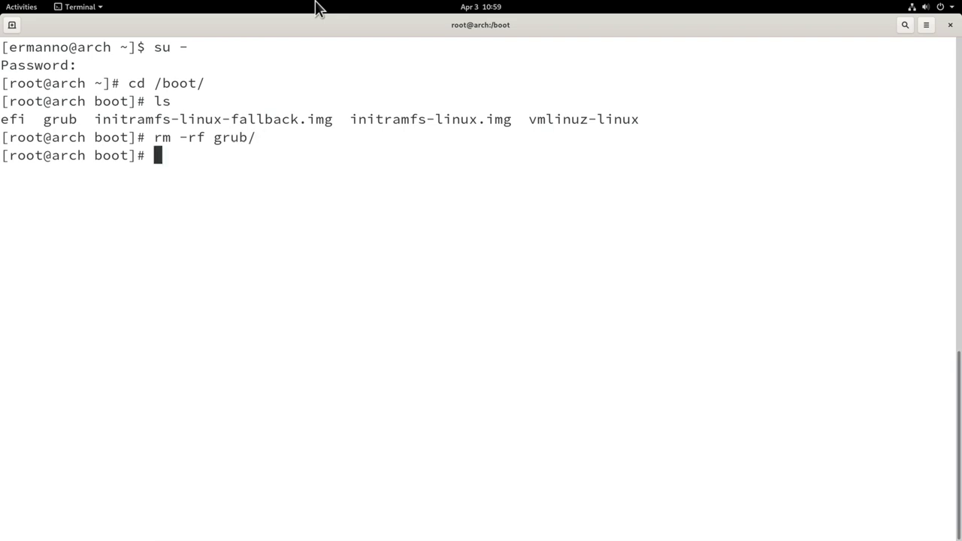
- Leave the root shell with "exit" and close the Terminal and Timeshift windows
{"action": "type", "text": "exit"}
{"action": "key", "text": "Return"}
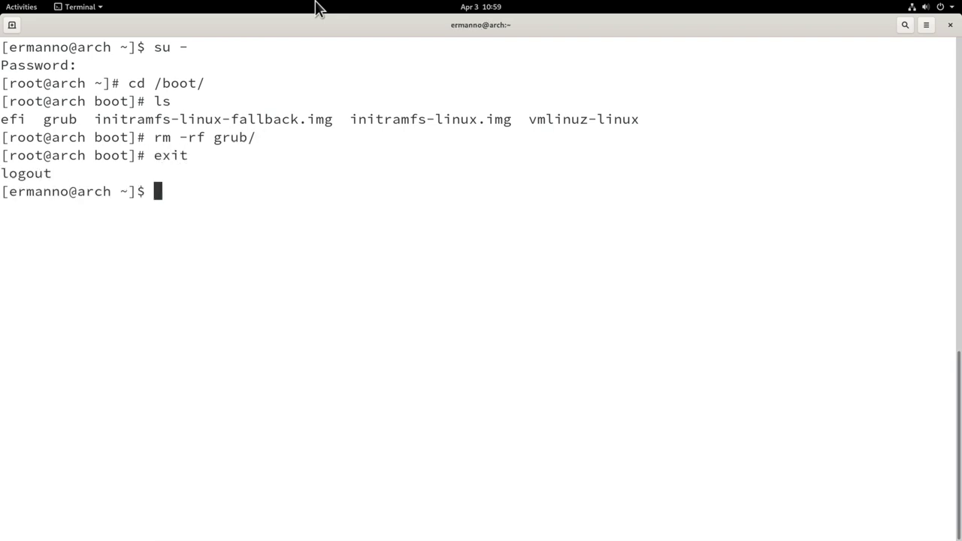
{"action": "left_click", "coordinate": [949, 27]}
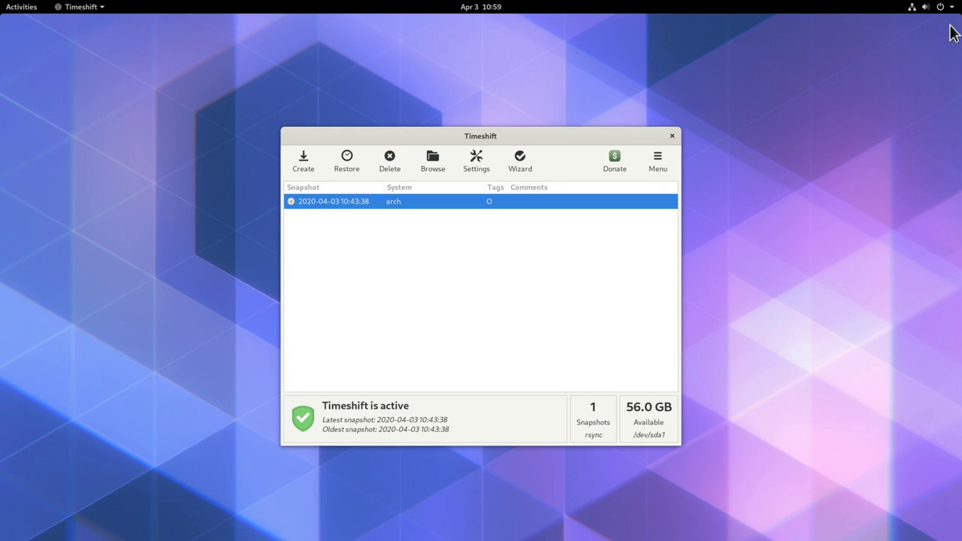
{"action": "left_click", "coordinate": [673, 136]}
- Restart the Arch system from the desktop's power options
{"action": "left_click", "coordinate": [943, 7]}
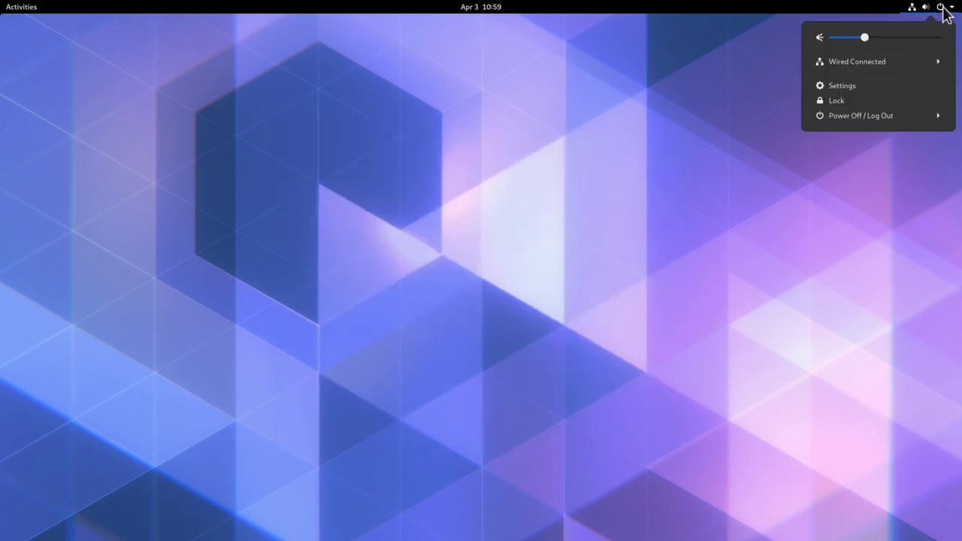
{"action": "left_click", "coordinate": [861, 120]}
{"action": "left_click", "coordinate": [833, 171]}
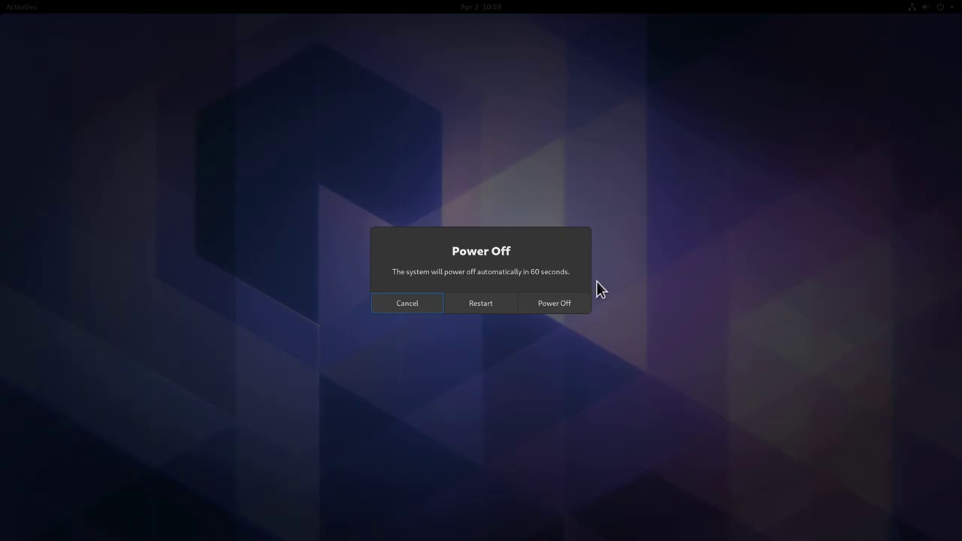
{"action": "left_click", "coordinate": [491, 305]}
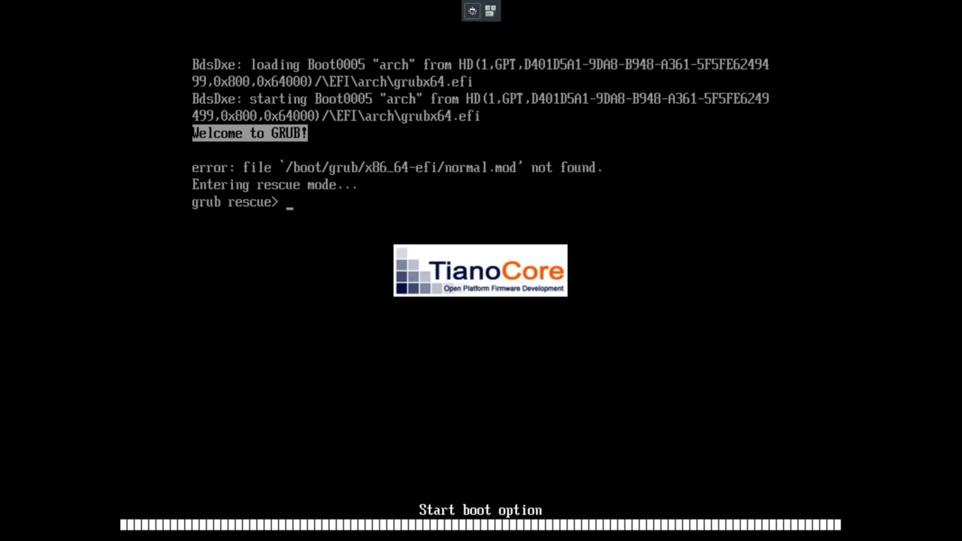
- Leave the full-screen view of the archlinuxUEFI-clone virtual machine and force it off
{"action": "left_click", "coordinate": [474, 9]}
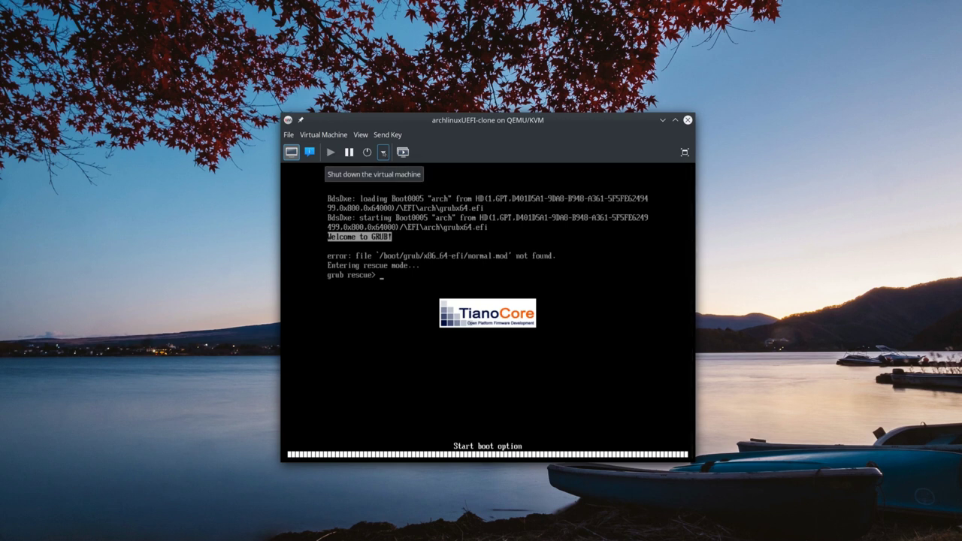
{"action": "left_click", "coordinate": [383, 153]}
{"action": "left_click", "coordinate": [402, 208]}
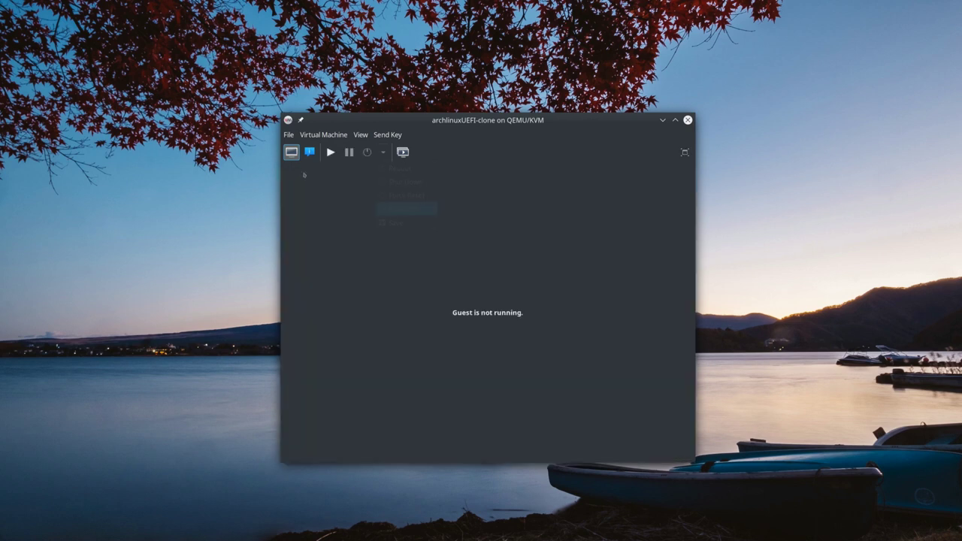
- Enable SATA CDROM 1 as the first boot device, ahead of VirtIO Disk 1, and start the virtual machine in full screen
{"action": "left_click", "coordinate": [310, 152]}
{"action": "left_click", "coordinate": [326, 267]}
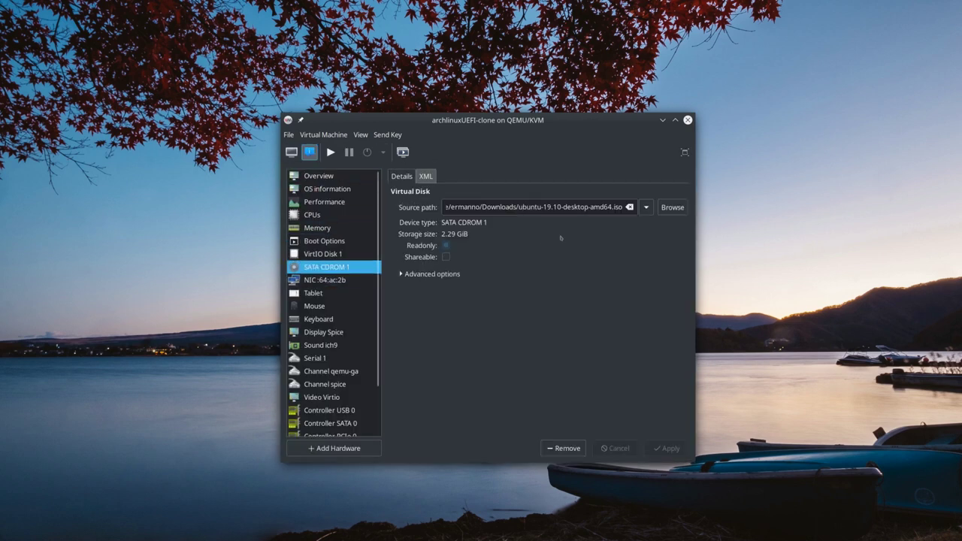
{"action": "left_click", "coordinate": [324, 240]}
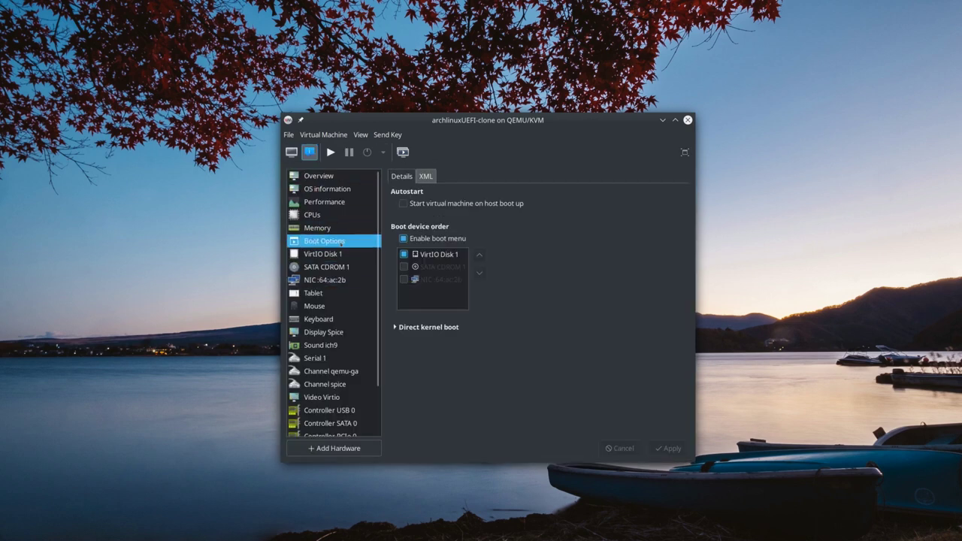
{"action": "left_click", "coordinate": [403, 267]}
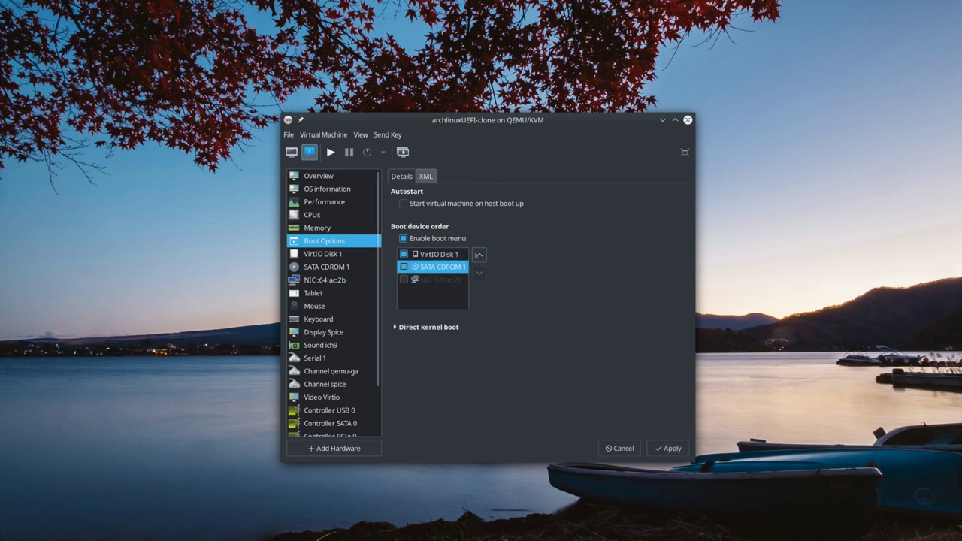
{"action": "left_click", "coordinate": [479, 253]}
{"action": "left_click", "coordinate": [667, 448]}
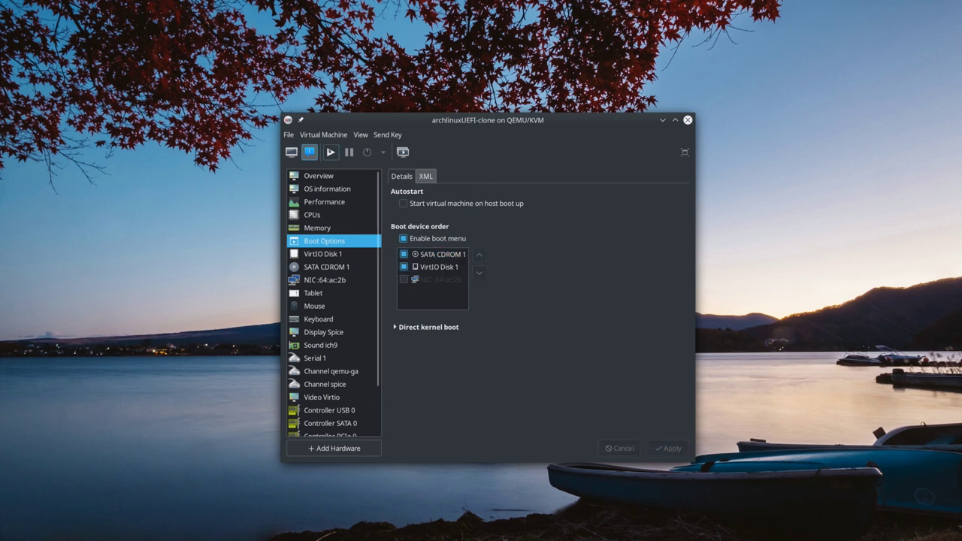
{"action": "left_click", "coordinate": [331, 152]}
{"action": "left_click", "coordinate": [684, 152]}
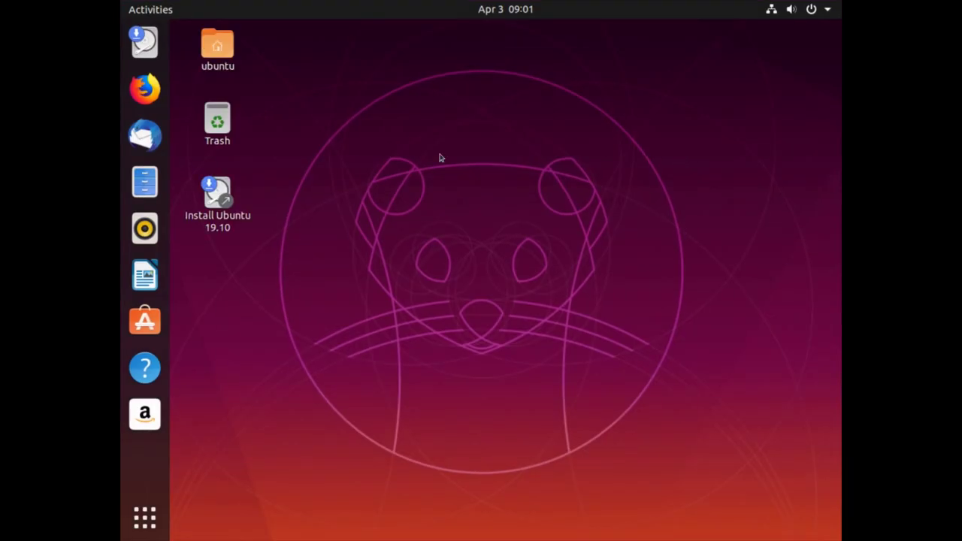
- Set the live Ubuntu display resolution to 3840 × 2160 (16:9), keep the change and close the Settings window
{"action": "right_click", "coordinate": [440, 158]}
{"action": "left_click", "coordinate": [481, 360]}
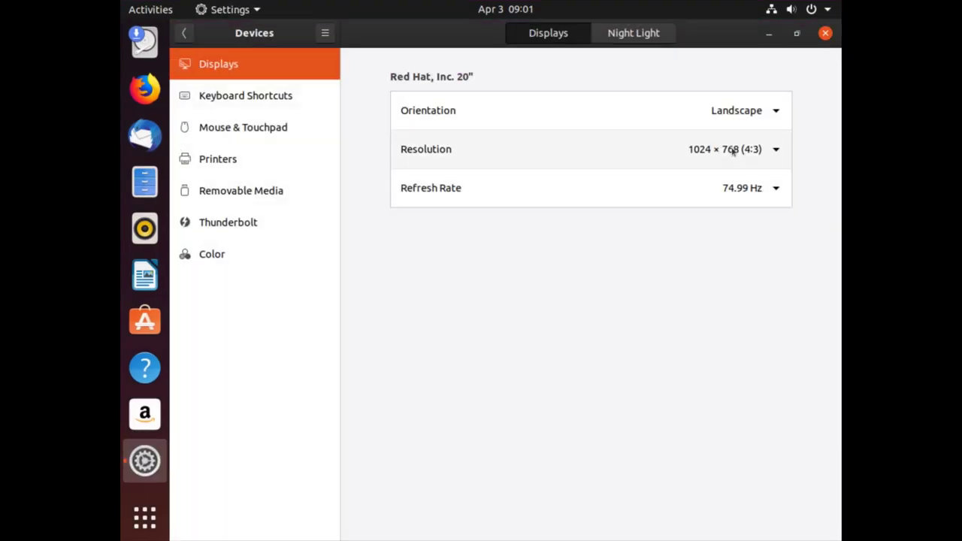
{"action": "left_click", "coordinate": [725, 149]}
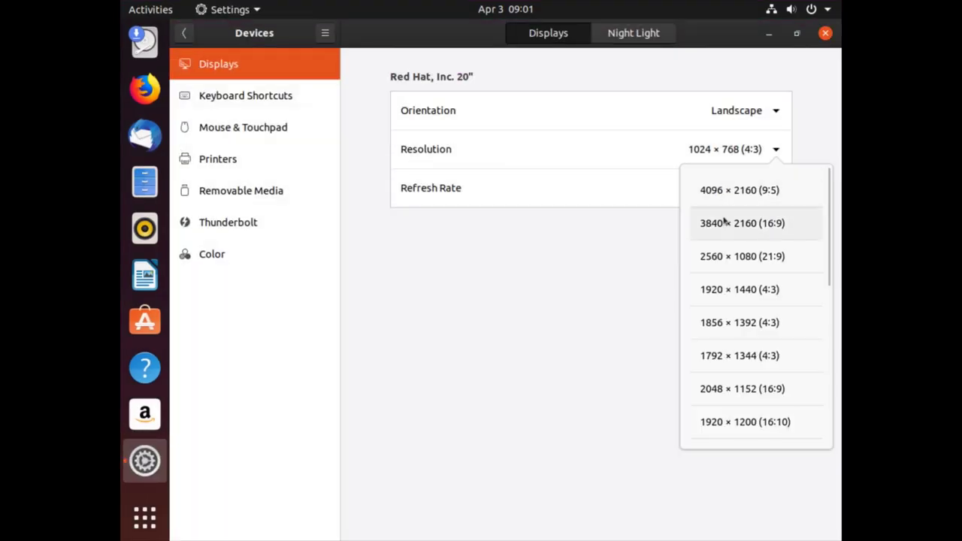
{"action": "left_click", "coordinate": [711, 223]}
{"action": "left_click", "coordinate": [661, 189]}
{"action": "left_click", "coordinate": [811, 33]}
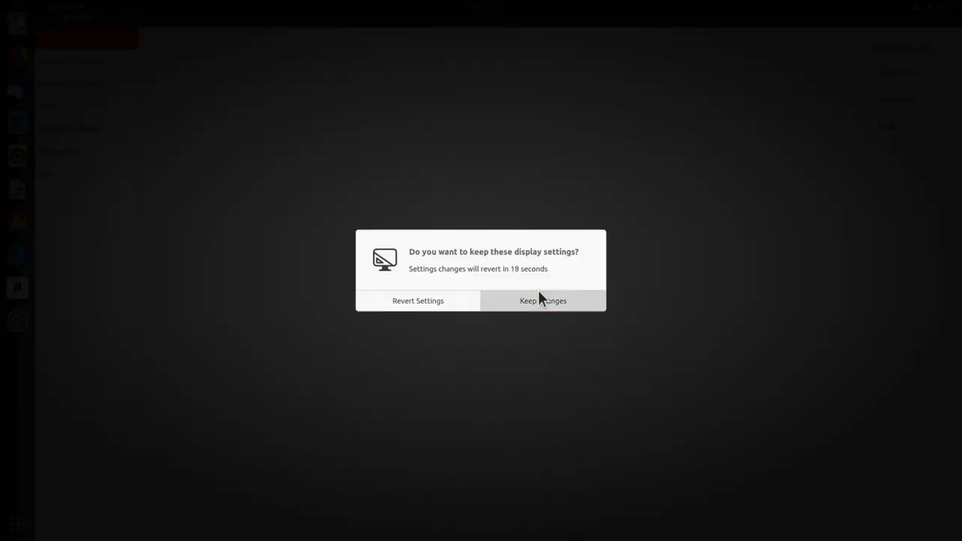
{"action": "left_click", "coordinate": [538, 298]}
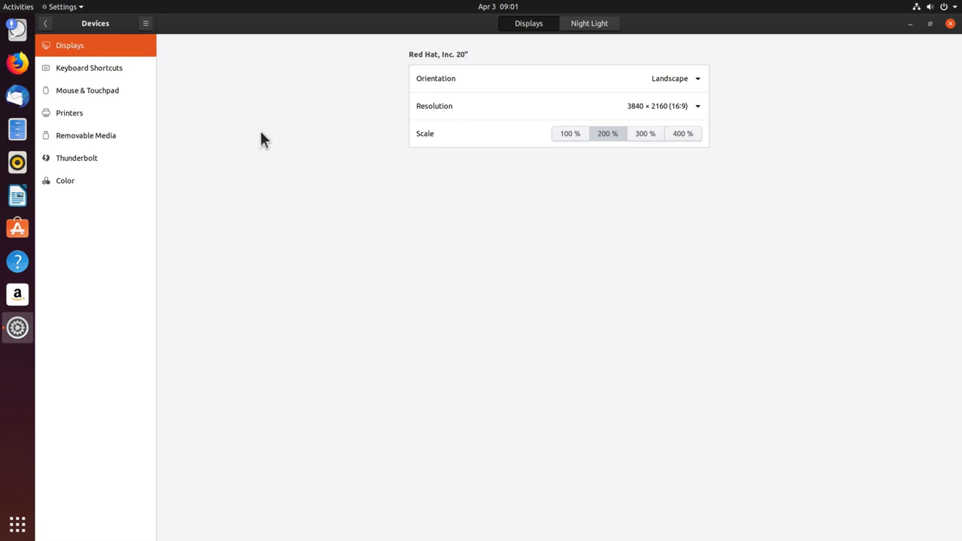
{"action": "left_click", "coordinate": [950, 24]}
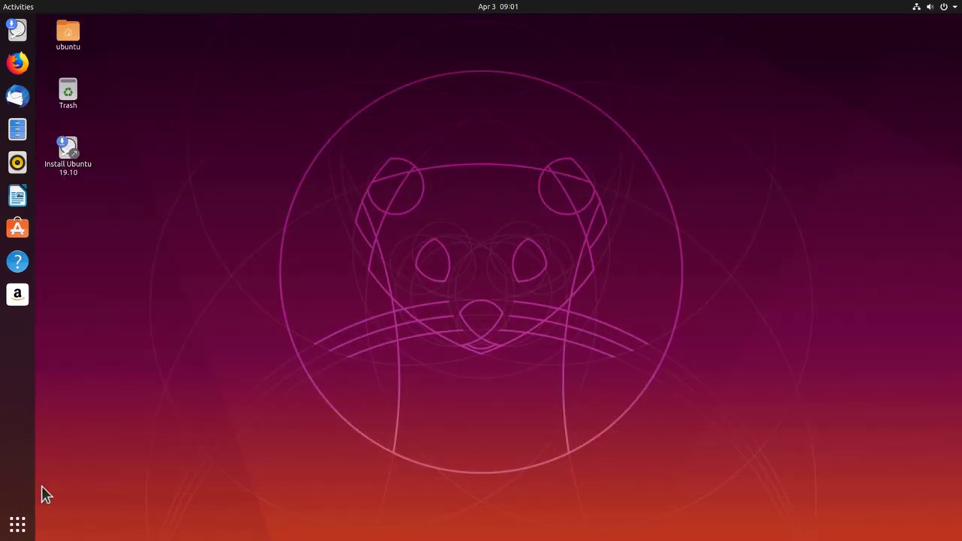
- Open a Terminal window, maximize it and enlarge its text by three zoom levels
{"action": "left_click", "coordinate": [17, 523]}
{"action": "type", "text": "ter"}
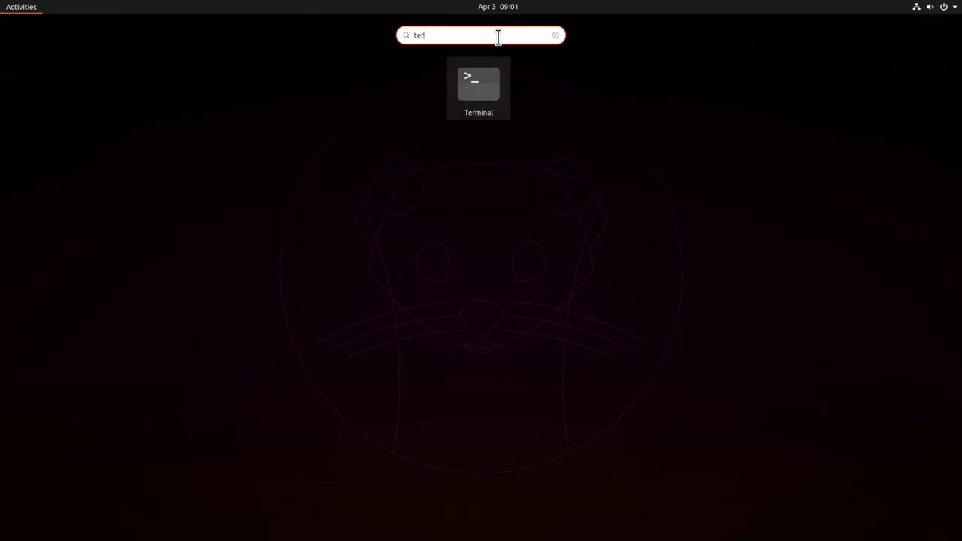
{"action": "key", "text": "Return"}
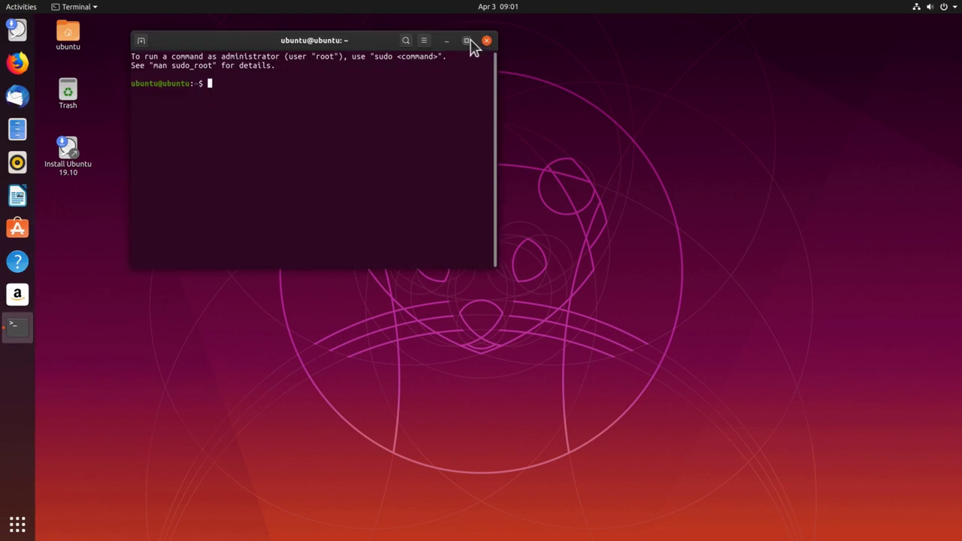
{"action": "left_click", "coordinate": [466, 40]}
{"action": "key", "text": "ctrl+plus"}
{"action": "key", "text": "ctrl+plus"}
{"action": "key", "text": "ctrl+plus"}
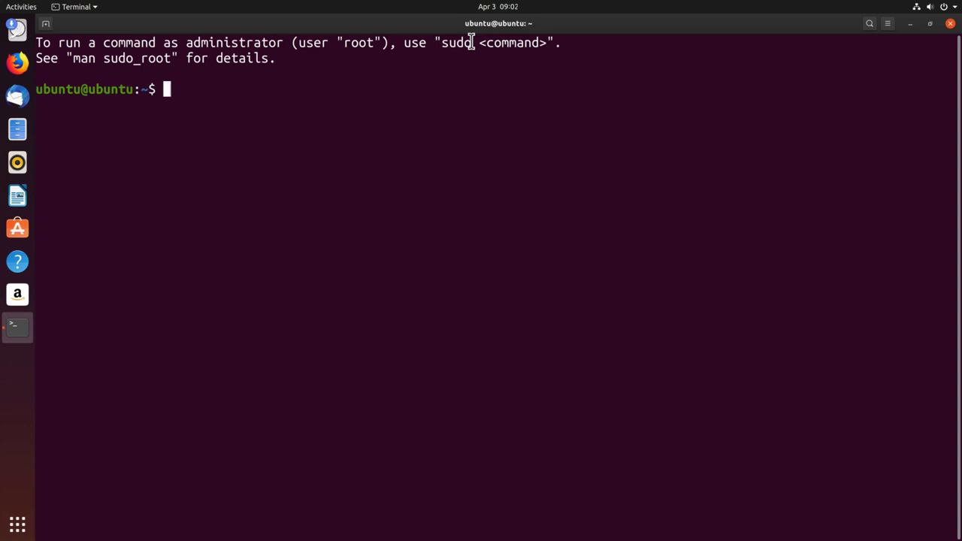
- Add the Timeshift repository with "sudo apt-add-repository ppa:teejee2008/ppa" and confirm adding it
{"action": "type", "text": "sud"}
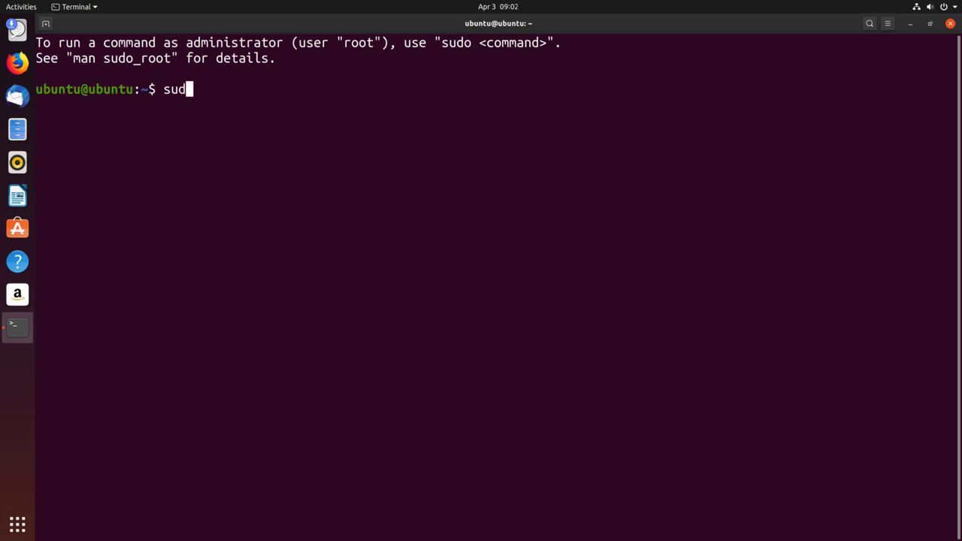
{"action": "type", "text": "o apt-add"}
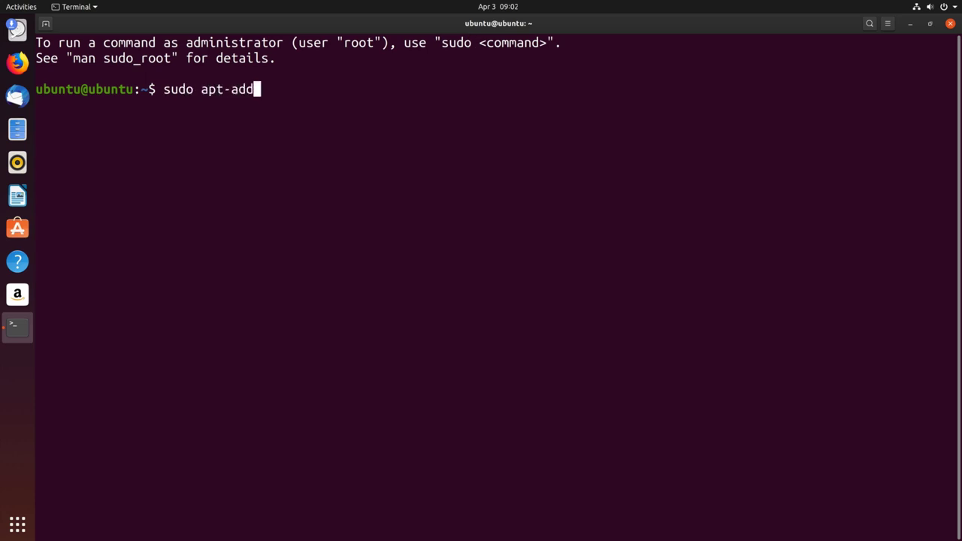
{"action": "type", "text": "-repos"}
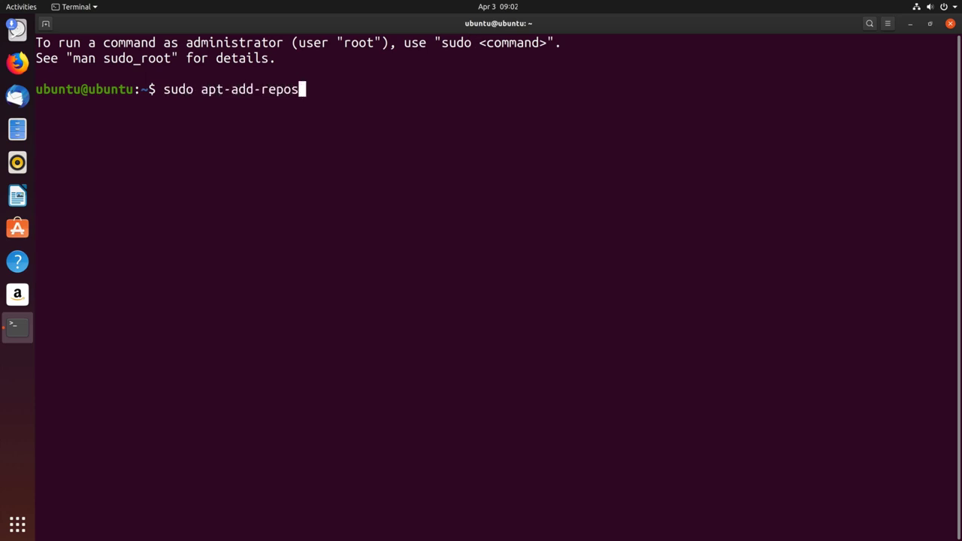
{"action": "type", "text": "itory ppa:"}
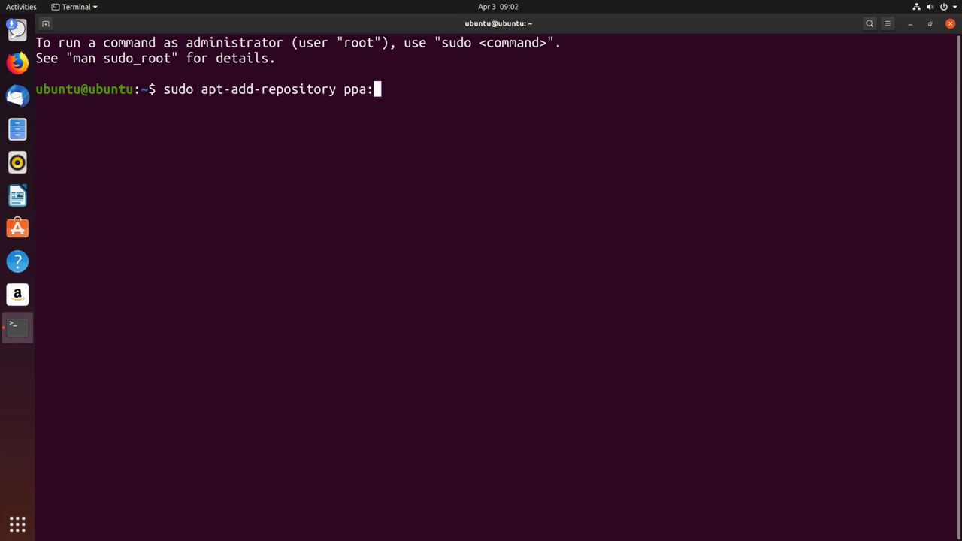
{"action": "type", "text": "teejee2008/ppa"}
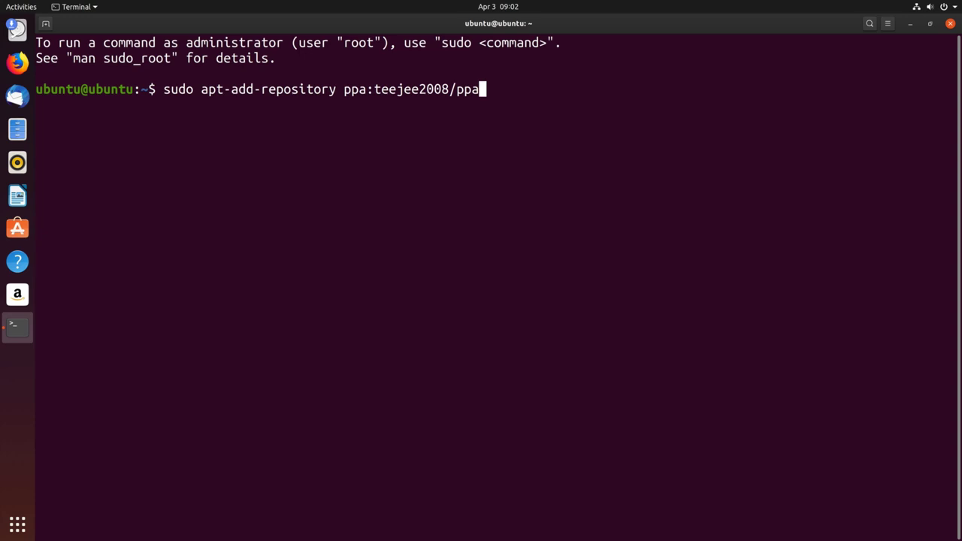
{"action": "key", "text": "Return"}
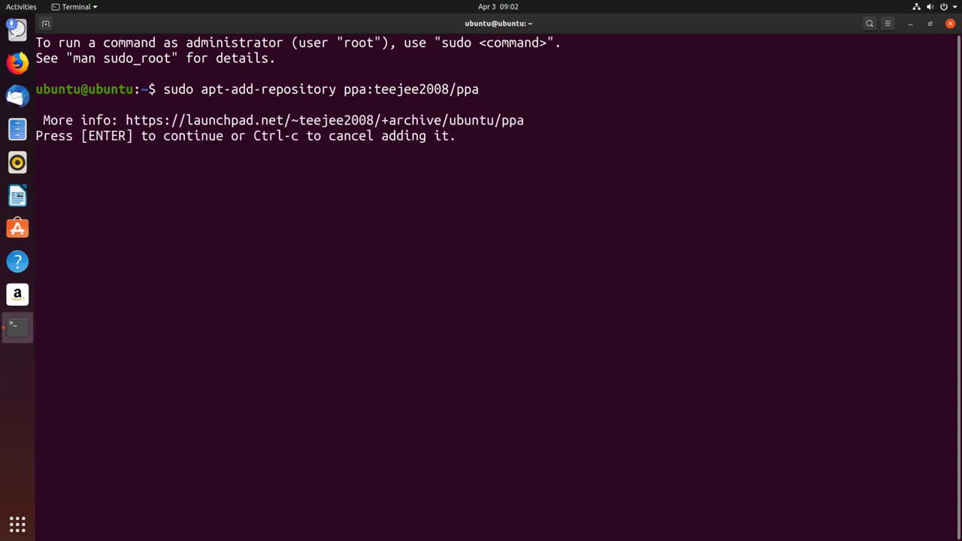
{"action": "key", "text": "Return"}
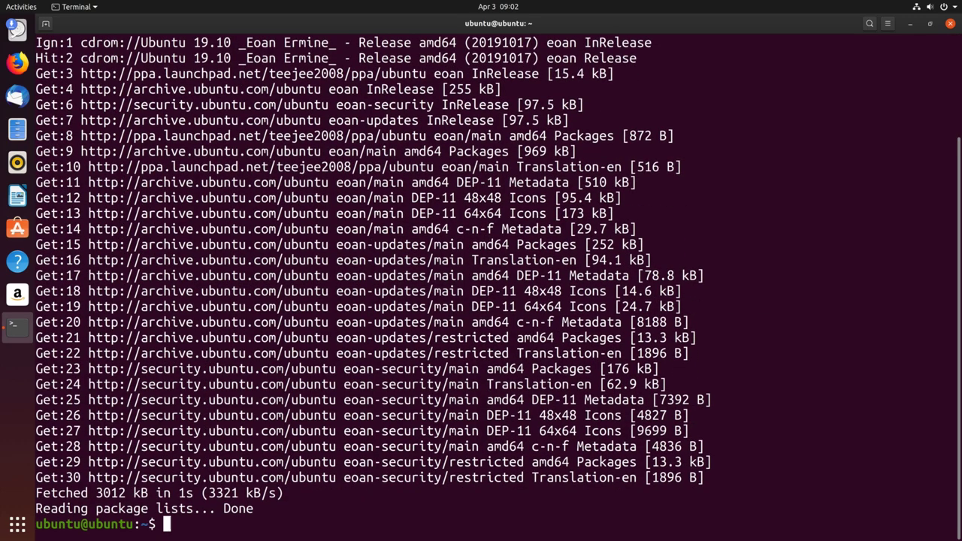
- Clear the terminal and refresh the package lists with "sudo apt-get update"
{"action": "key", "text": "ctrl+l"}
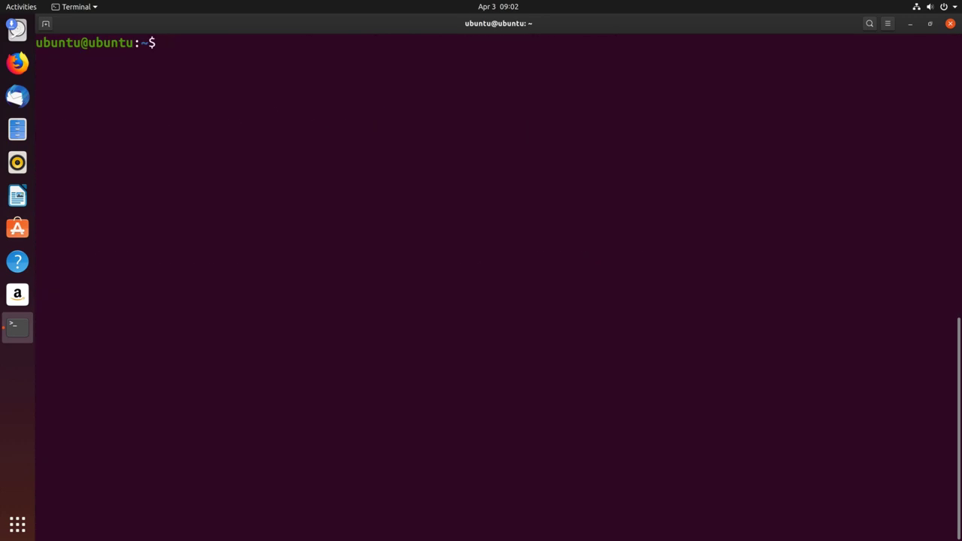
{"action": "type", "text": "sudo a"}
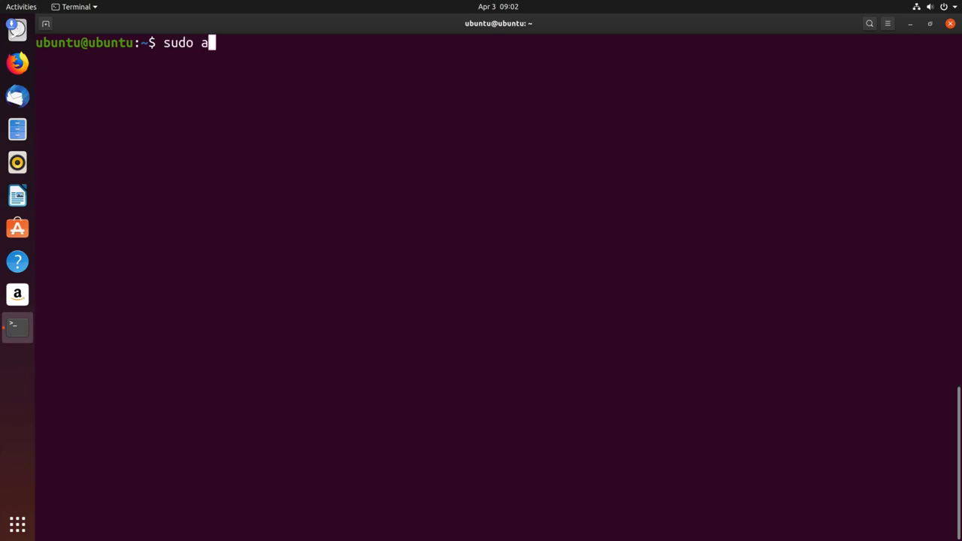
{"action": "type", "text": "pt-get update"}
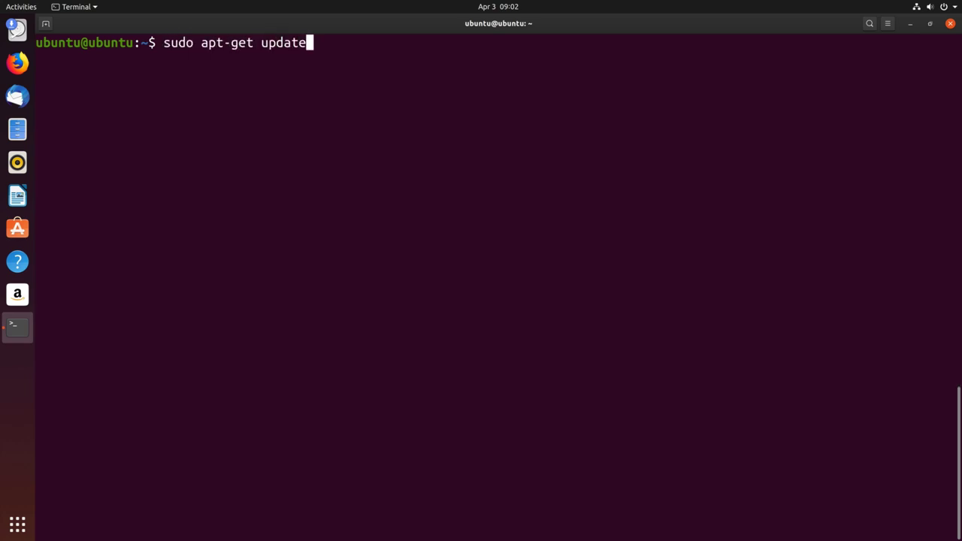
{"action": "key", "text": "Return"}
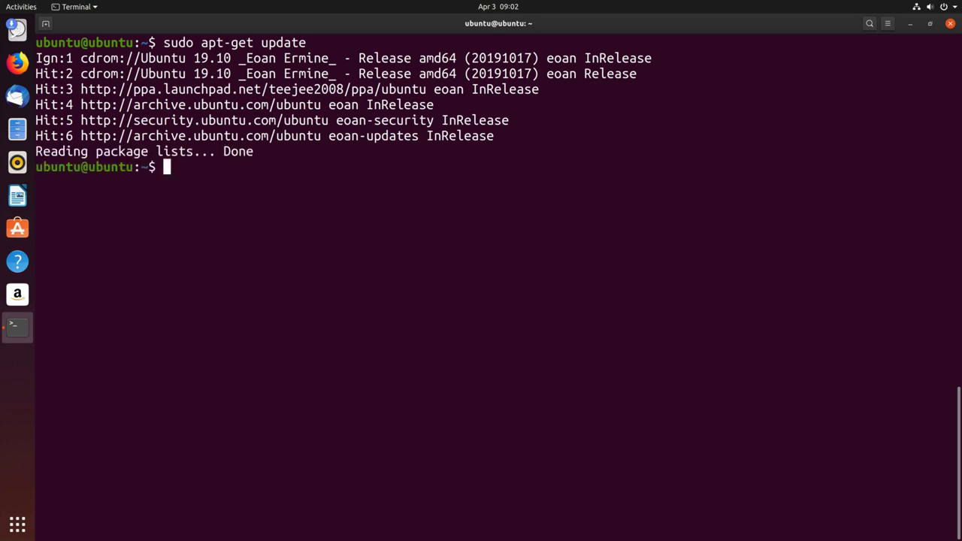
- Install Timeshift in the live session with "sudo apt-get install timeshift" and close the terminal
{"action": "type", "text": "sudo ap"}
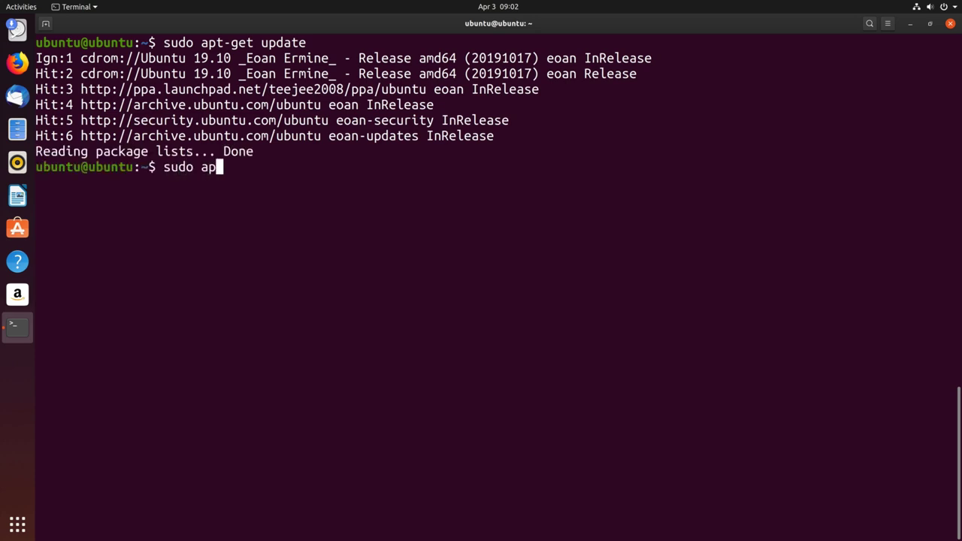
{"action": "type", "text": "t-get in"}
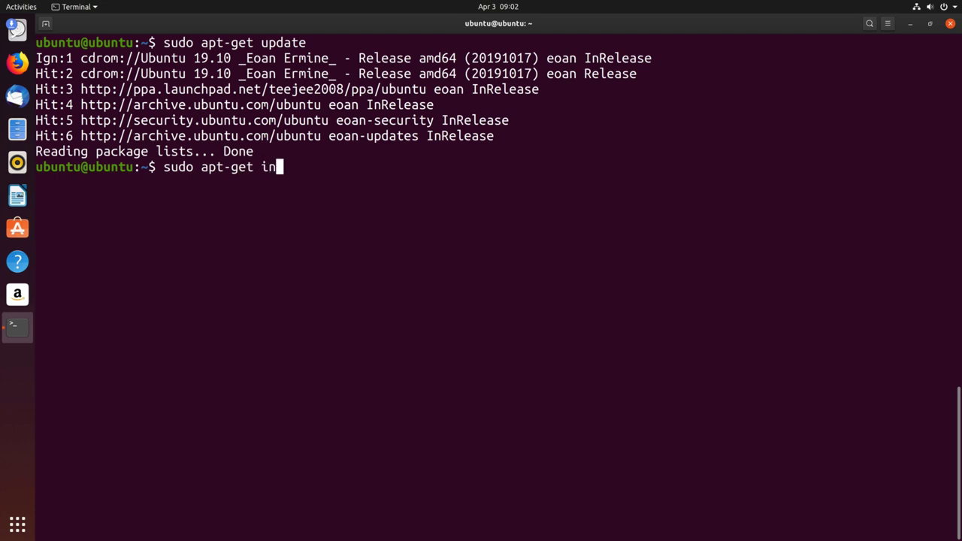
{"action": "type", "text": "stall time"}
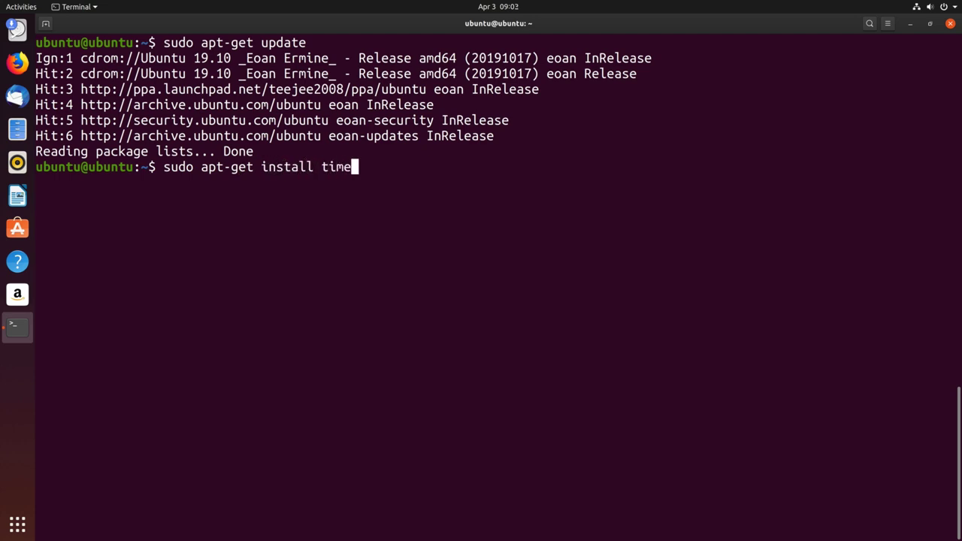
{"action": "type", "text": "shift"}
{"action": "key", "text": "Return"}
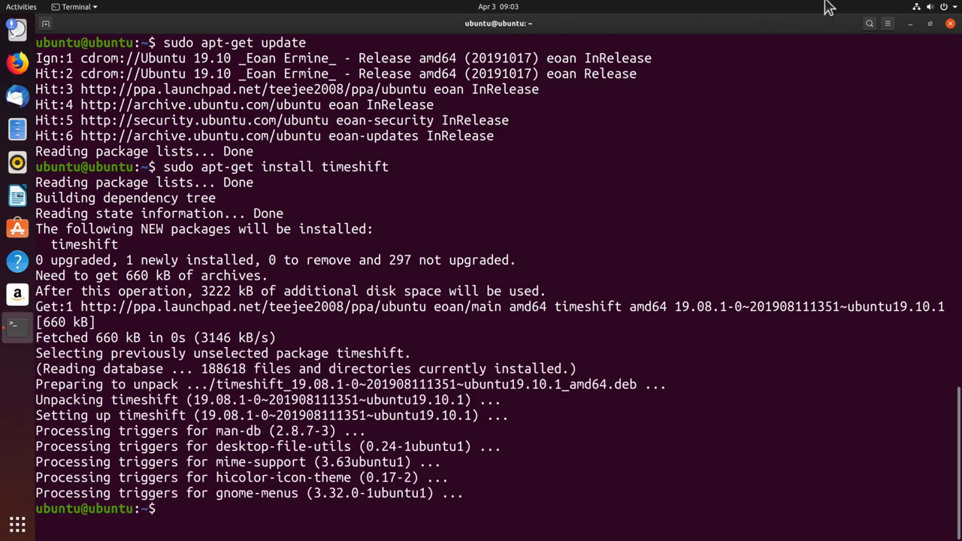
{"action": "left_click", "coordinate": [950, 23]}
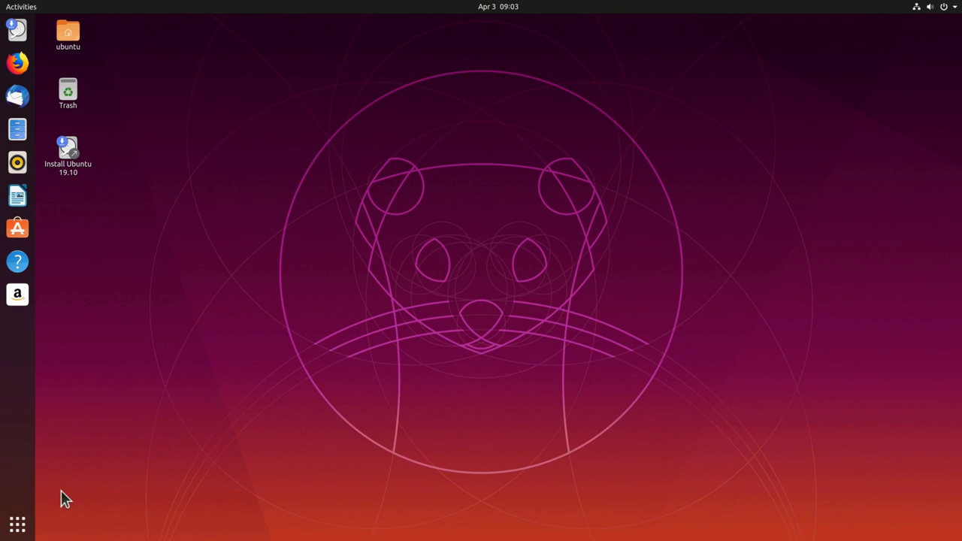
- Find Timeshift among the installed applications by searching for "times" and launch it
{"action": "left_click", "coordinate": [30, 522]}
{"action": "left_click", "coordinate": [496, 35]}
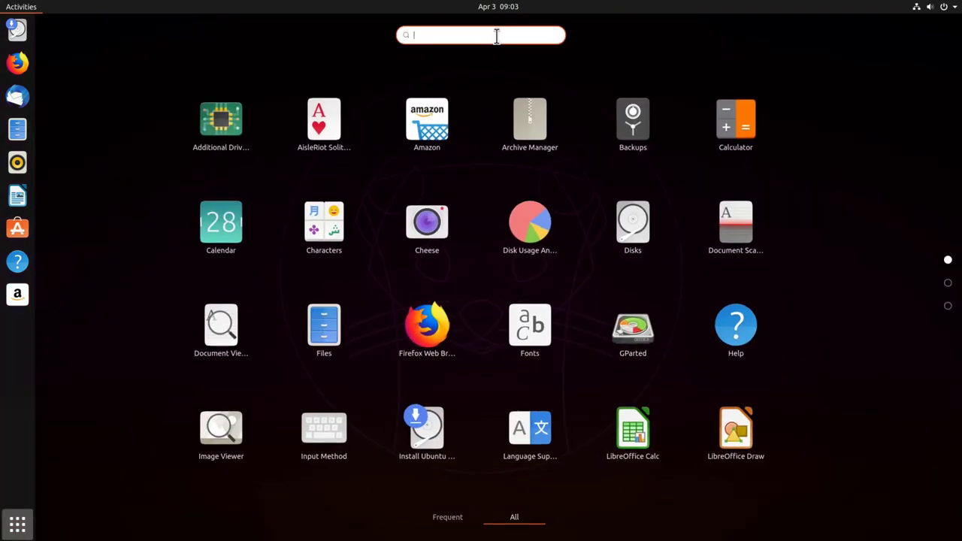
{"action": "type", "text": "times"}
{"action": "key", "text": "Return"}
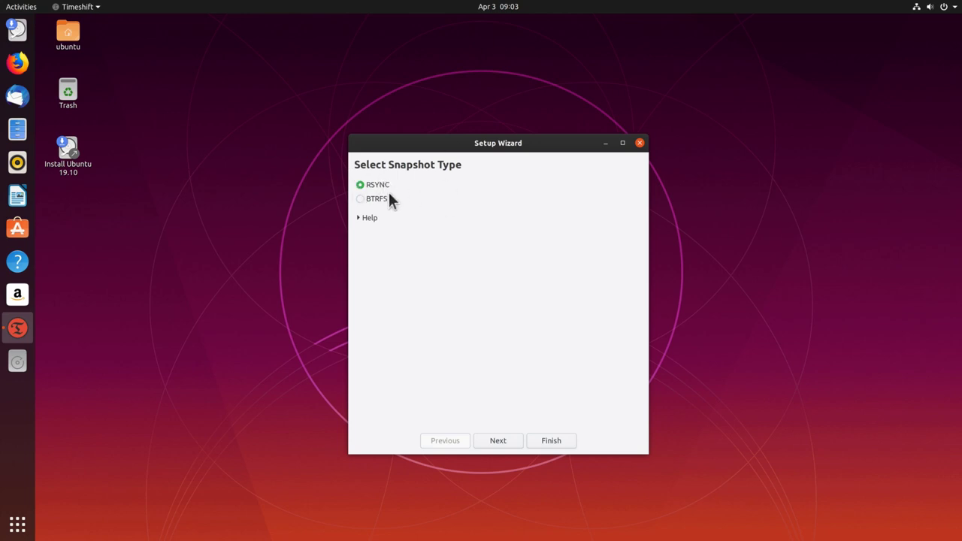
- Complete the setup wizard with the RSYNC snapshot type and sda1 on the Transcend_64GB JetFlash drive as snapshot location
{"action": "left_click", "coordinate": [498, 441]}
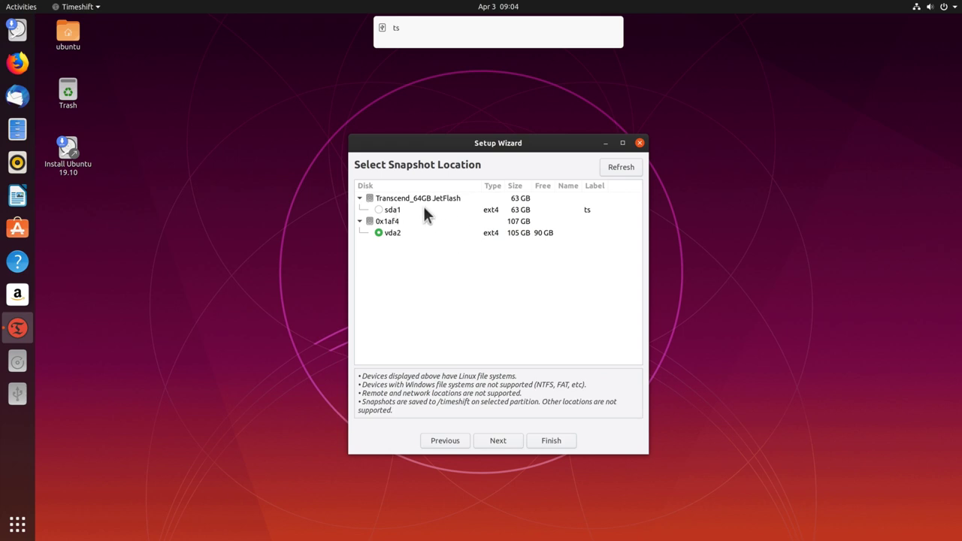
{"action": "left_click", "coordinate": [378, 210]}
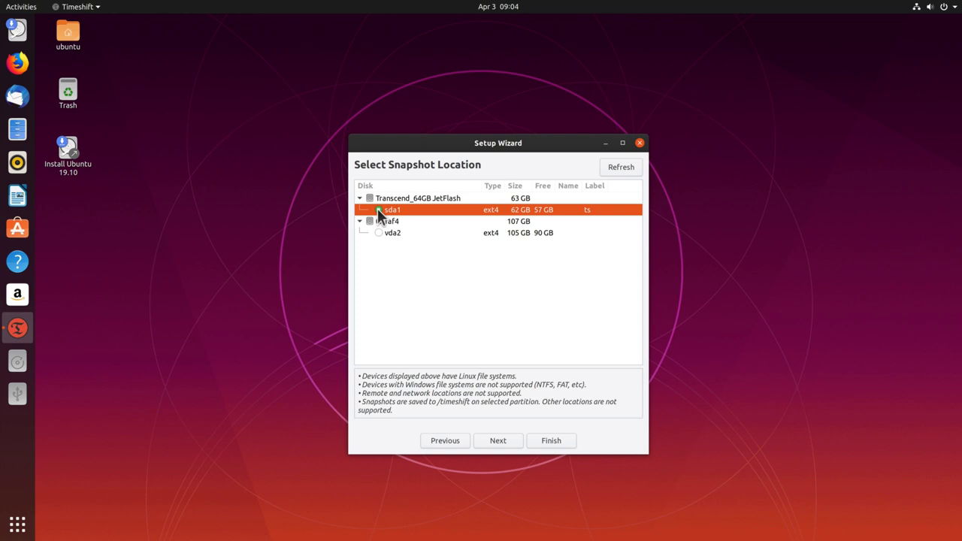
{"action": "left_click", "coordinate": [497, 443]}
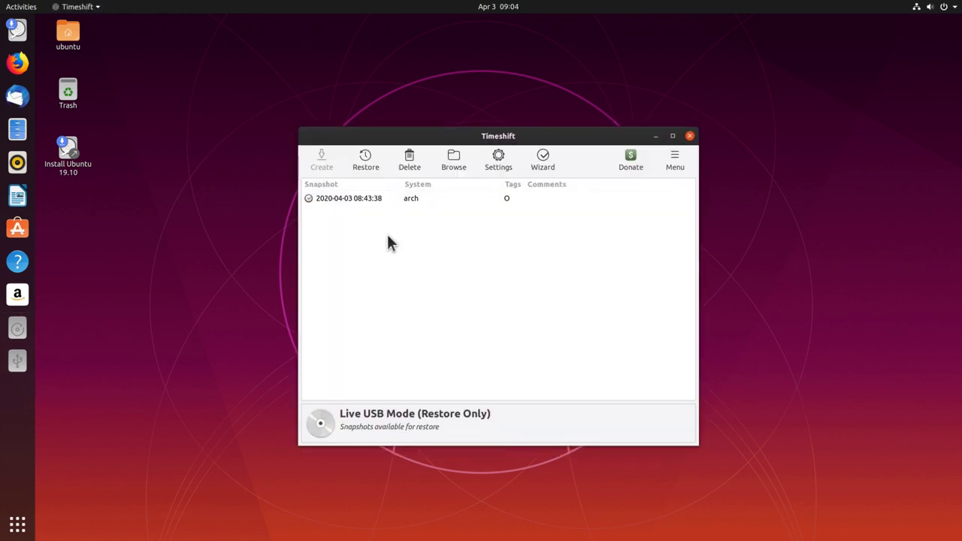
- Begin restoring the arch snapshot and choose vda1 ~ vfat (210 MB) as the device for reinstalling GRUB2
{"action": "left_click", "coordinate": [355, 207]}
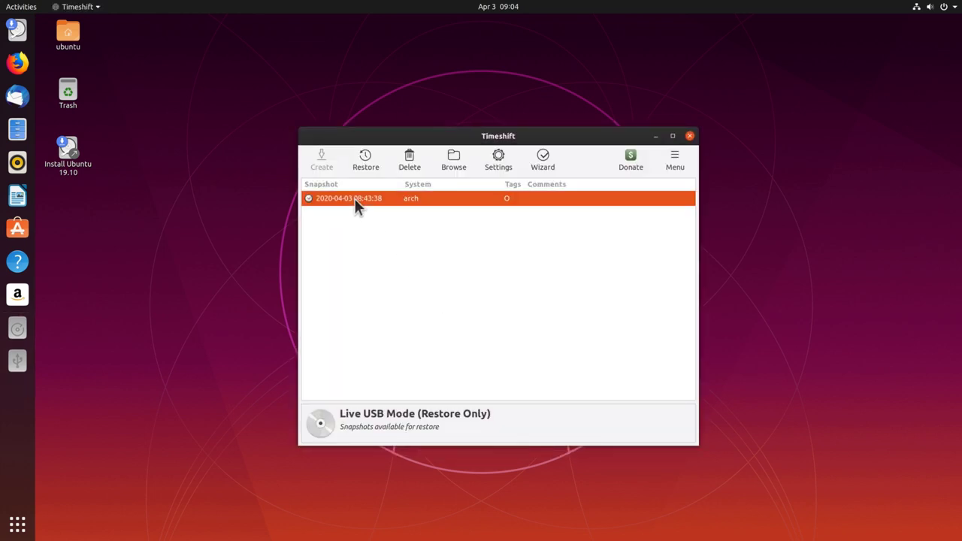
{"action": "left_click", "coordinate": [366, 157]}
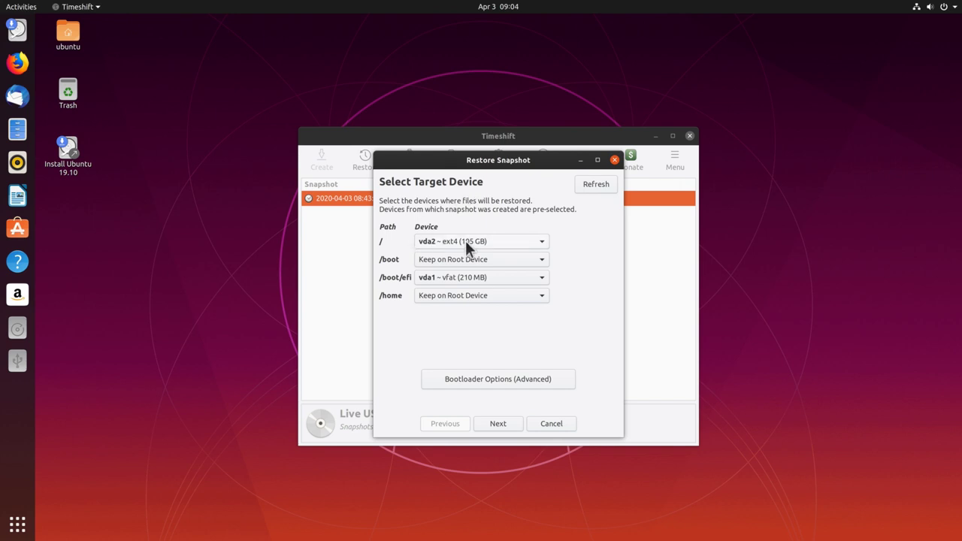
{"action": "mouse_move", "coordinate": [465, 240]}
{"action": "left_click", "coordinate": [481, 380]}
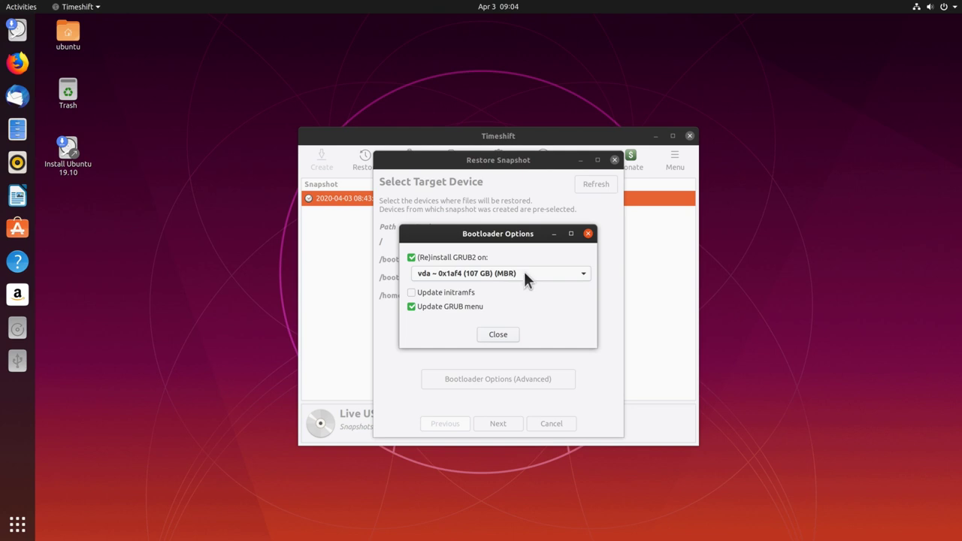
{"action": "left_click", "coordinate": [497, 272]}
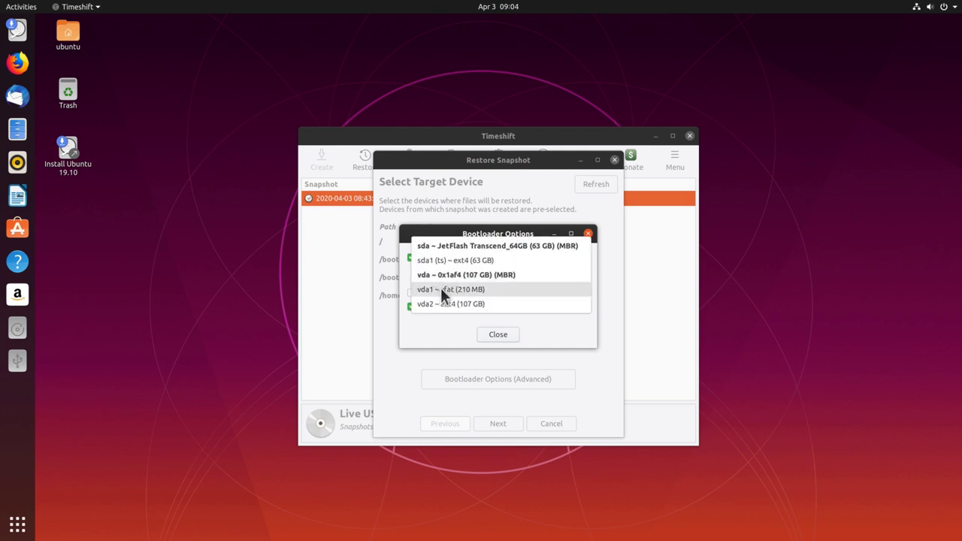
{"action": "left_click", "coordinate": [472, 289]}
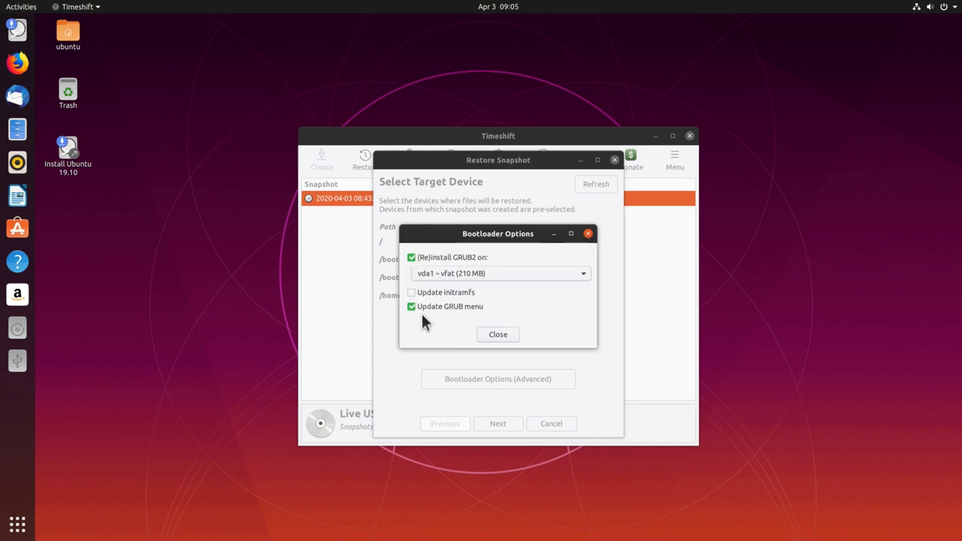
{"action": "left_click", "coordinate": [497, 334]}
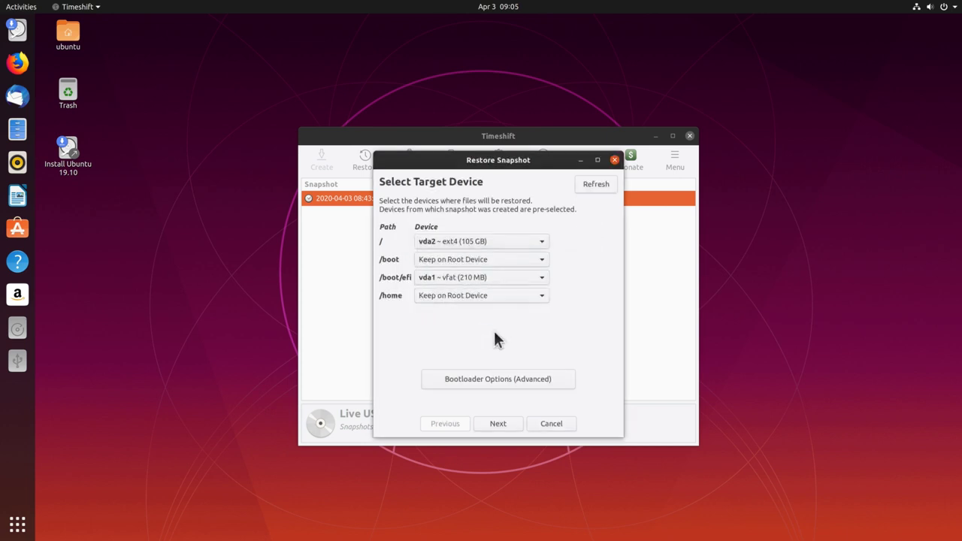
- Accept the target devices and listed file actions, run the snapshot restore, and dismiss the completed restore dialog
{"action": "left_click", "coordinate": [498, 424]}
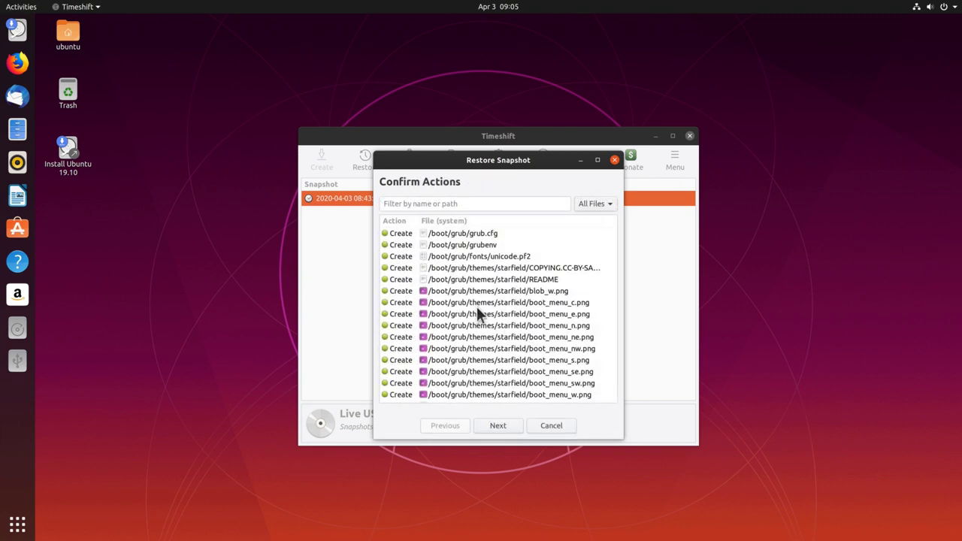
{"action": "left_click", "coordinate": [492, 425]}
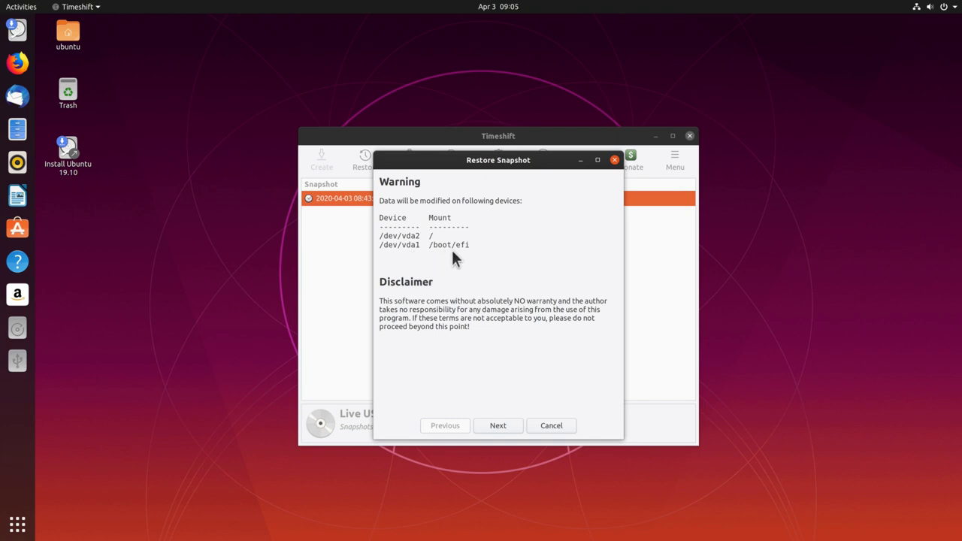
{"action": "left_click", "coordinate": [501, 426]}
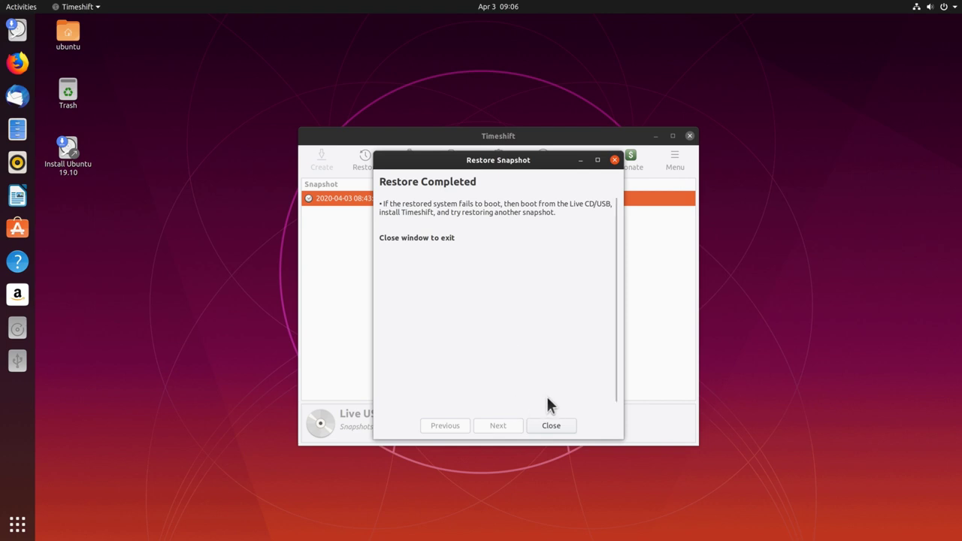
{"action": "left_click", "coordinate": [549, 425]}
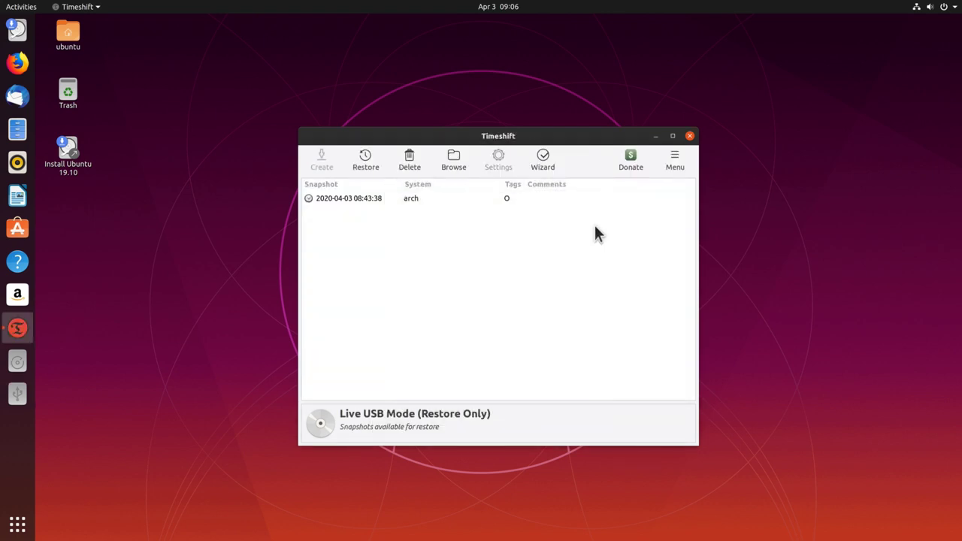
- Close Timeshift and power off the live Ubuntu session
{"action": "left_click", "coordinate": [689, 137]}
{"action": "left_click", "coordinate": [942, 7]}
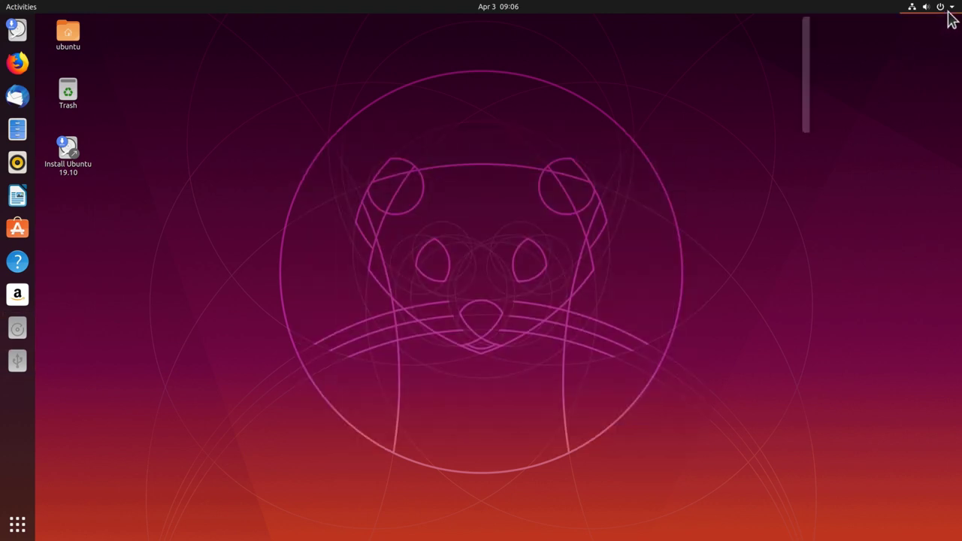
{"action": "left_click", "coordinate": [915, 117]}
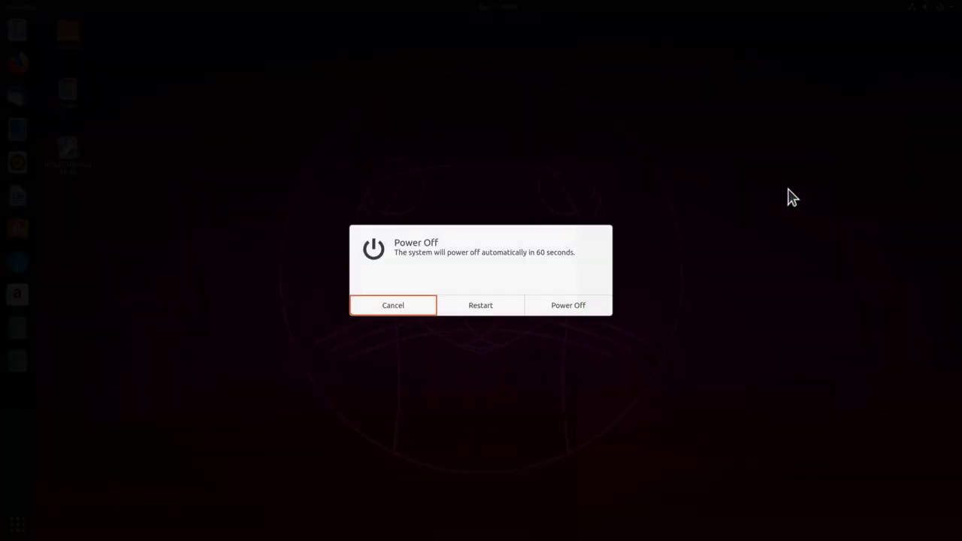
{"action": "left_click", "coordinate": [563, 311]}
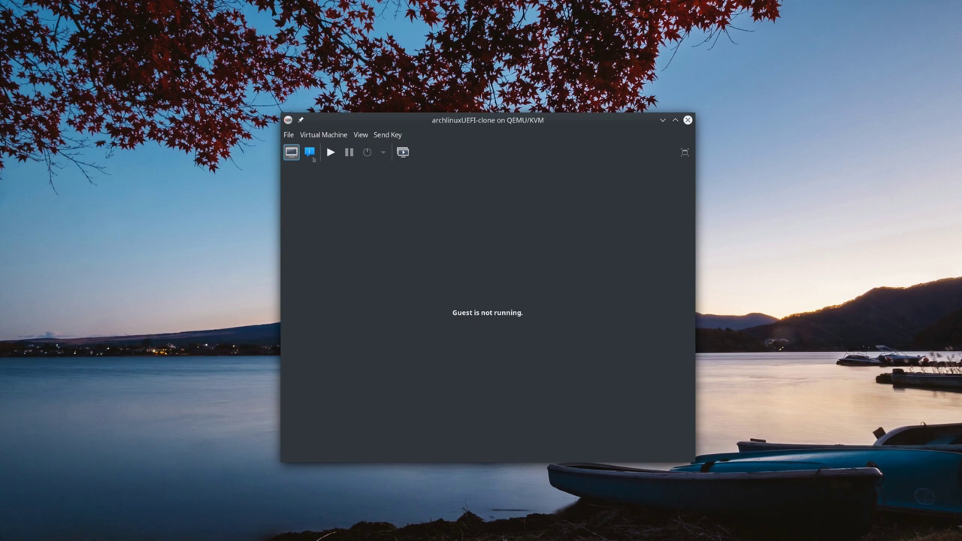
- Disable SATA CDROM 1 in the virtual machine's boot device order, leaving VirtIO Disk 1 enabled, and apply the change
{"action": "left_click", "coordinate": [309, 152]}
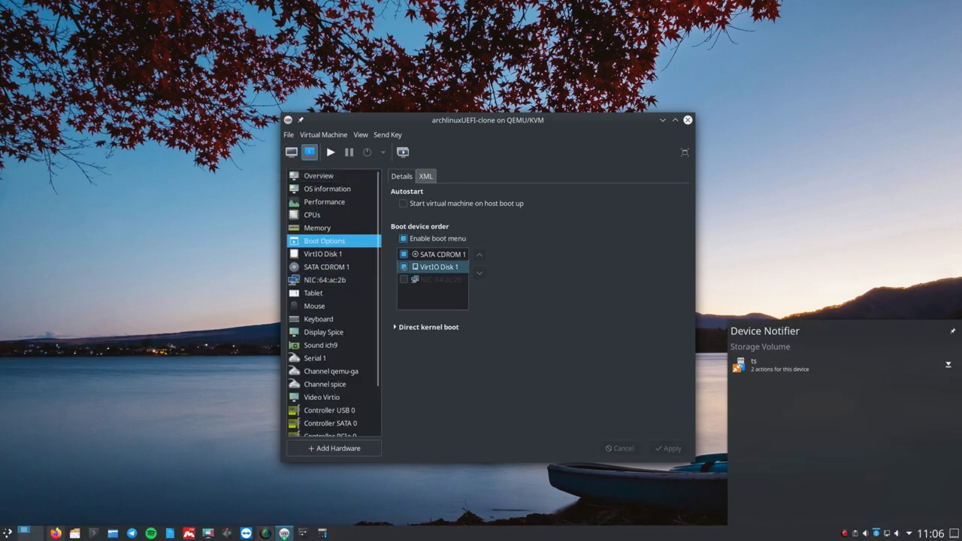
{"action": "left_click", "coordinate": [404, 254]}
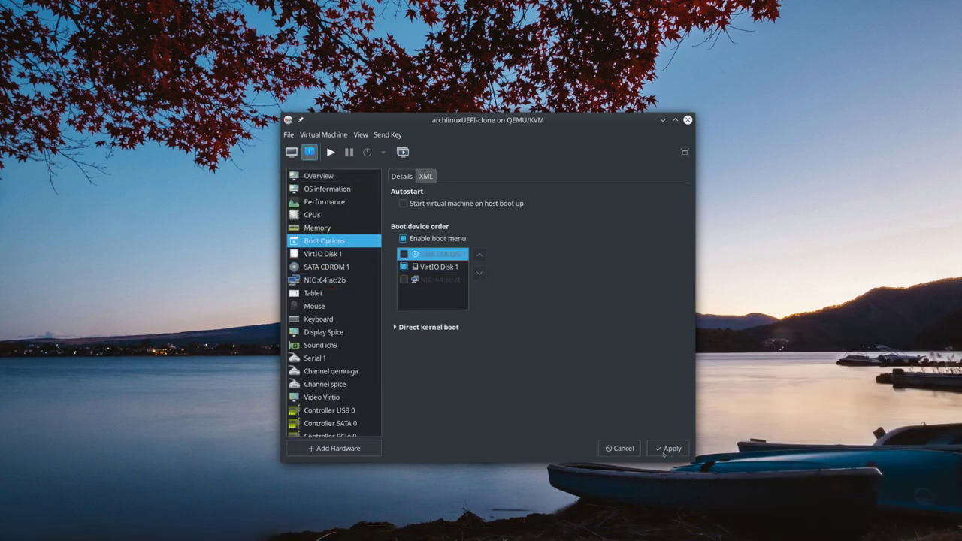
{"action": "left_click", "coordinate": [673, 449]}
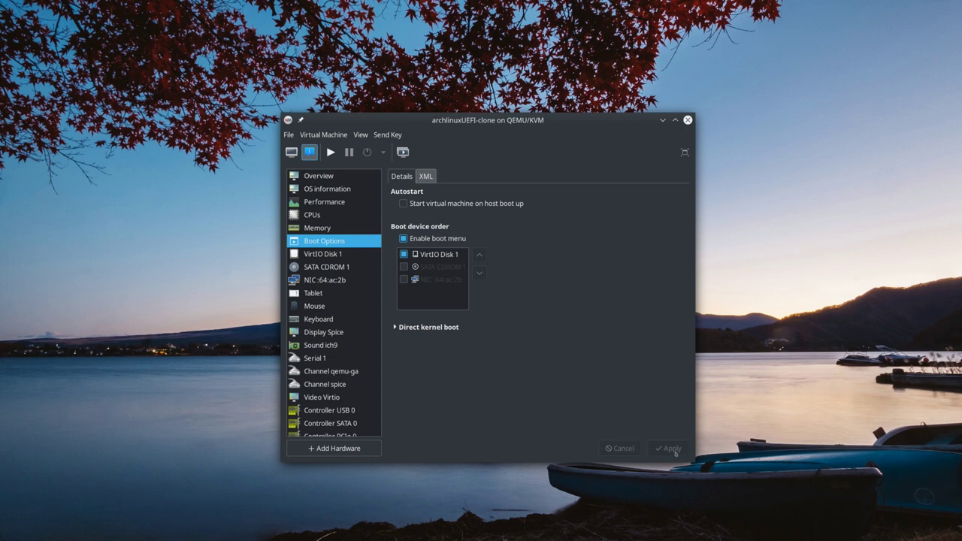
- Start the virtual machine in full screen and boot the Arch Linux entry from GRUB
{"action": "left_click", "coordinate": [331, 152]}
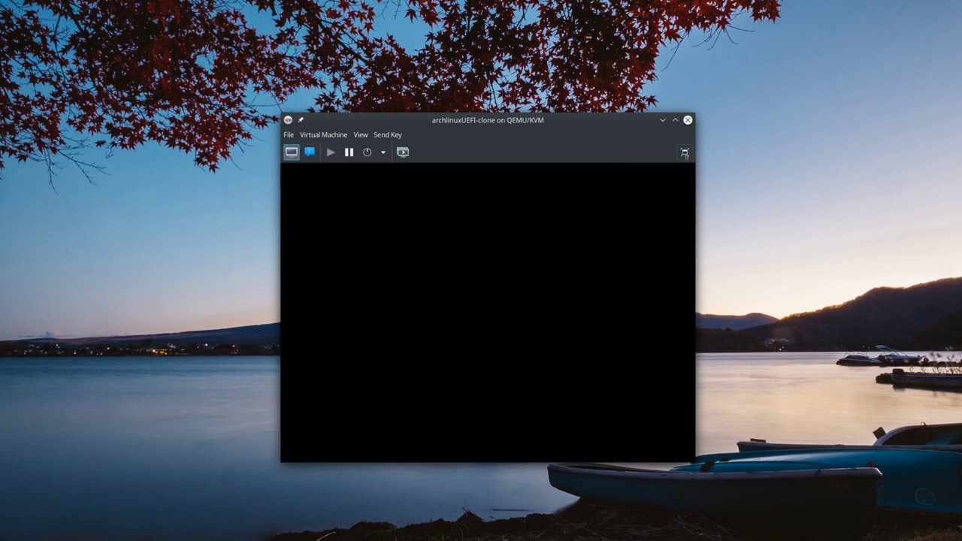
{"action": "key", "text": "F11"}
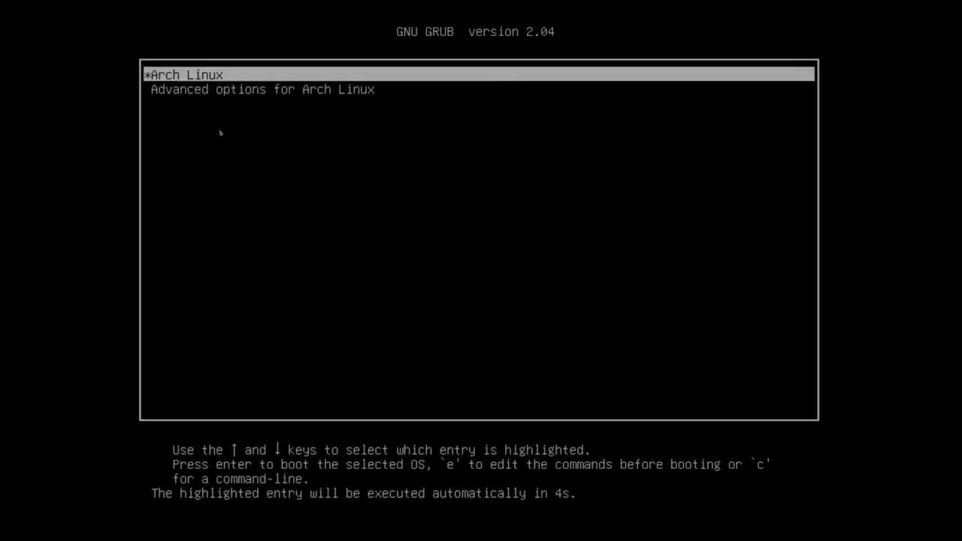
{"action": "key", "text": "Return"}
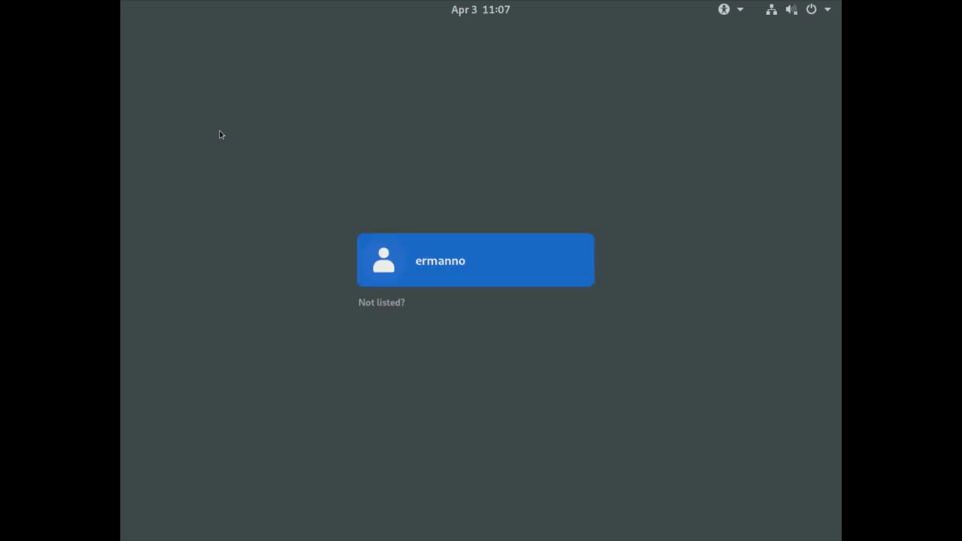
- Log in to the restored system with the listed user account by entering the account password
{"action": "key", "text": "Return"}
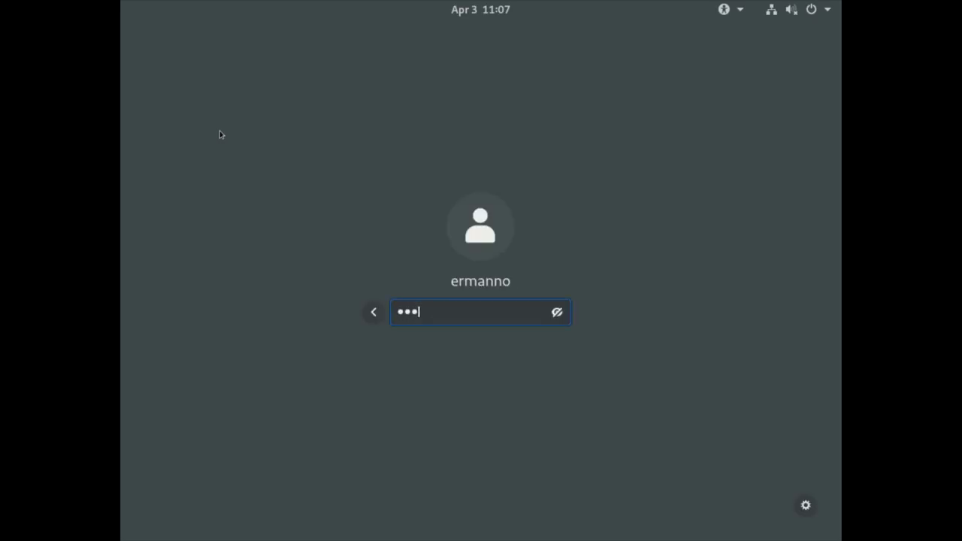
{"action": "type", "text": "*********"}
{"action": "key", "text": "Return"}
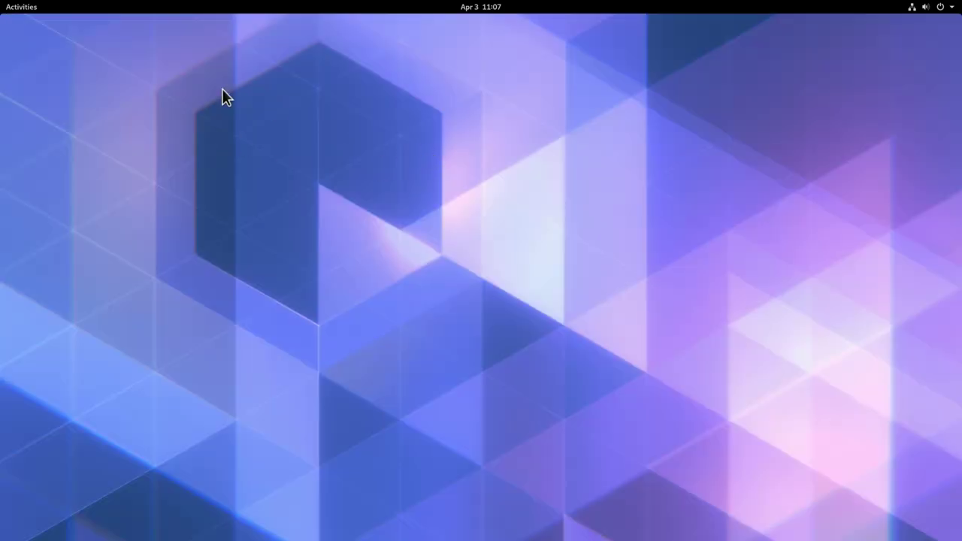
- Find the terminal by searching for "term", open it maximized and enlarge its text by four zoom levels
{"action": "left_click", "coordinate": [22, 7]}
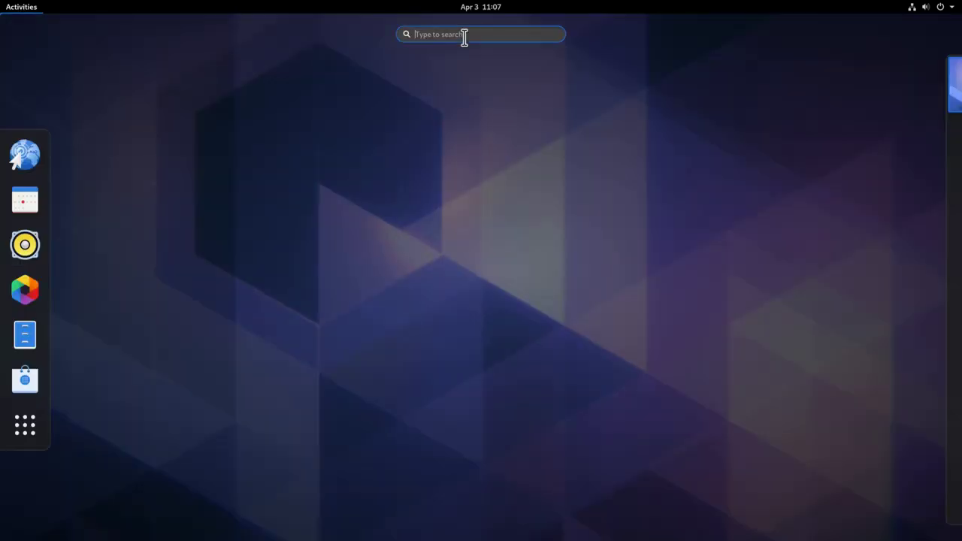
{"action": "type", "text": "term"}
{"action": "key", "text": "Return"}
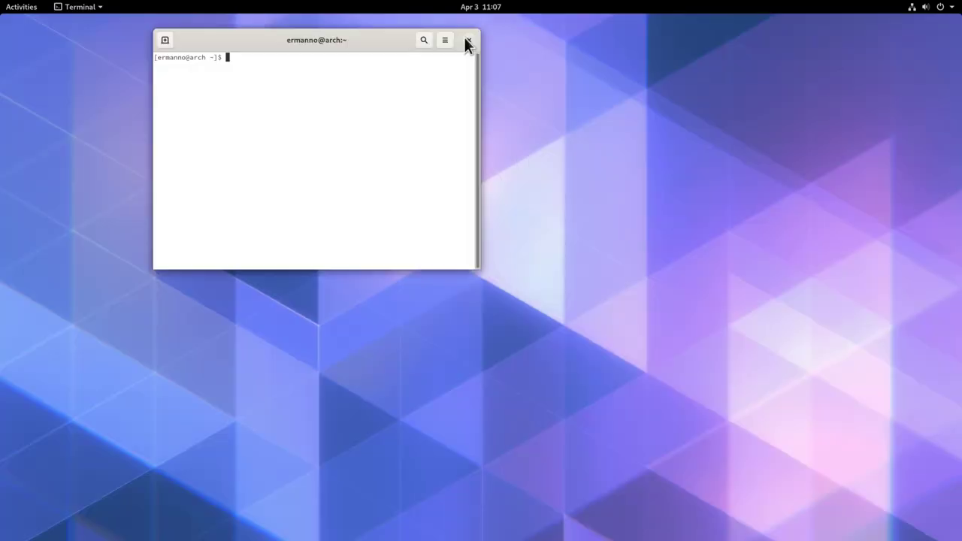
{"action": "key", "text": "super+Up"}
{"action": "key", "text": "ctrl+plus"}
{"action": "key", "text": "ctrl+plus"}
{"action": "key", "text": "ctrl+plus"}
{"action": "key", "text": "ctrl+plus"}
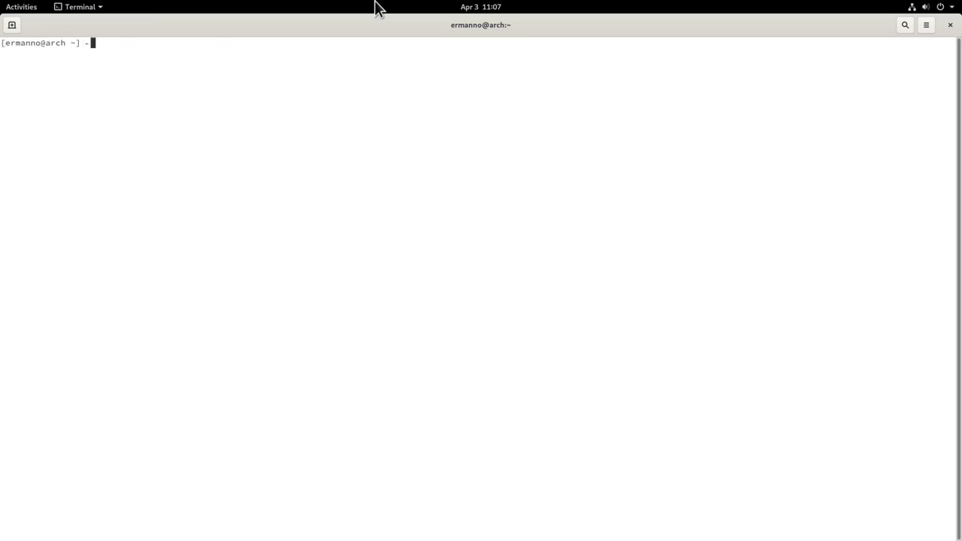
- Test the package manager with "sudo pacman -S cups", entering the sudo password, then decline the installation and close the terminal
{"action": "type", "text": "sudo "}
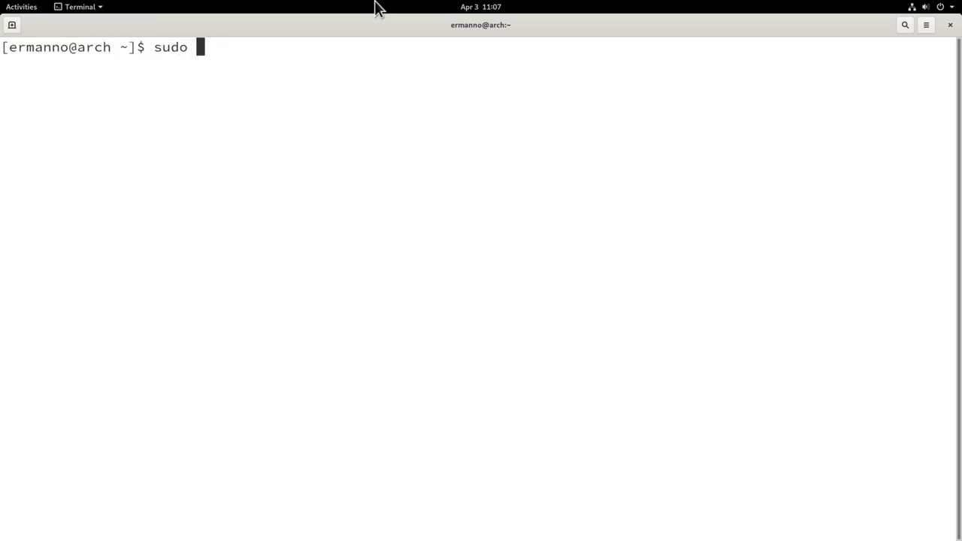
{"action": "type", "text": "pacman -S cups"}
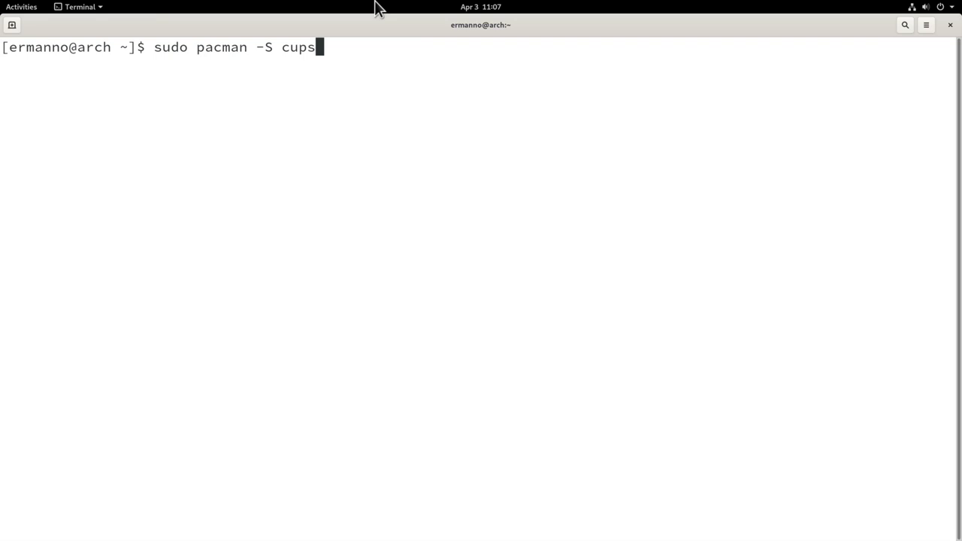
{"action": "key", "text": "Return"}
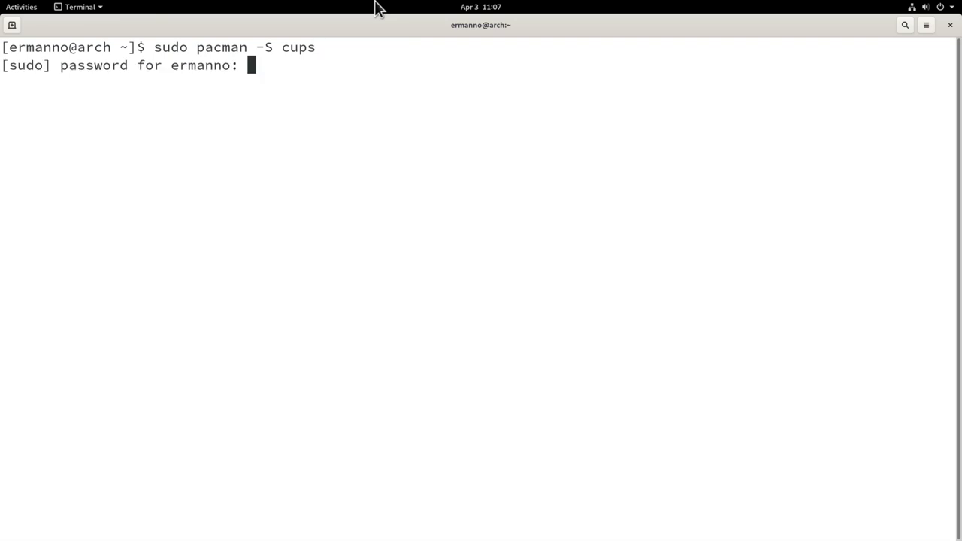
{"action": "key", "text": "Return"}
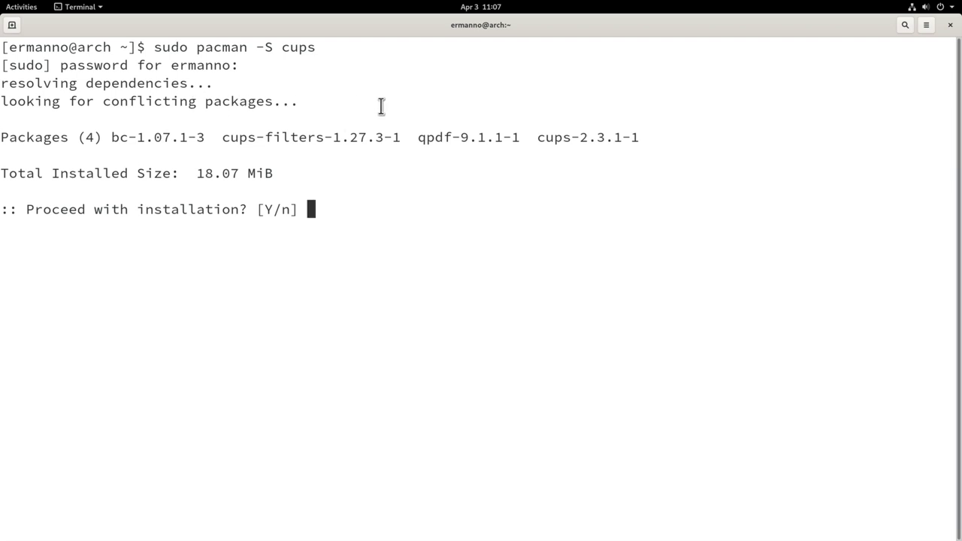
{"action": "type", "text": "n"}
{"action": "key", "text": "Return"}
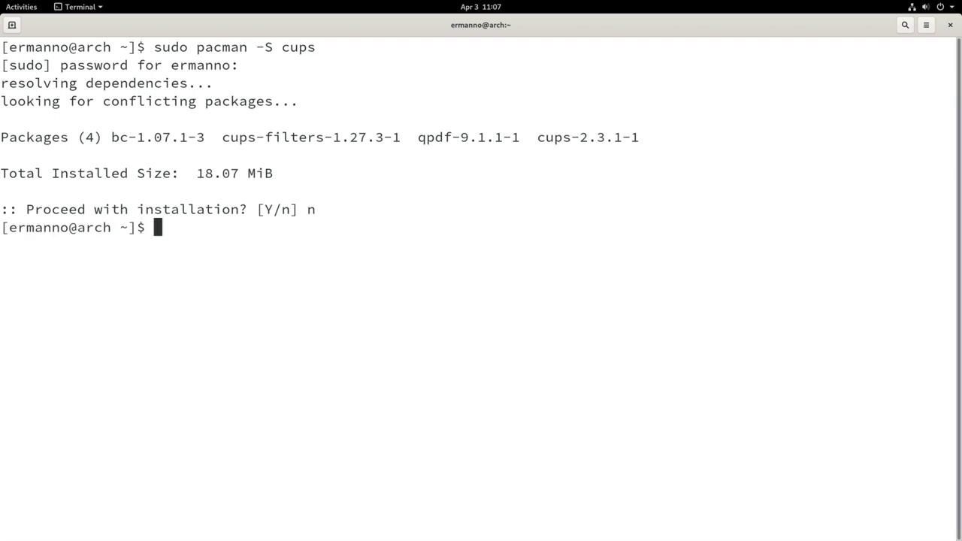
{"action": "left_click", "coordinate": [950, 24]}
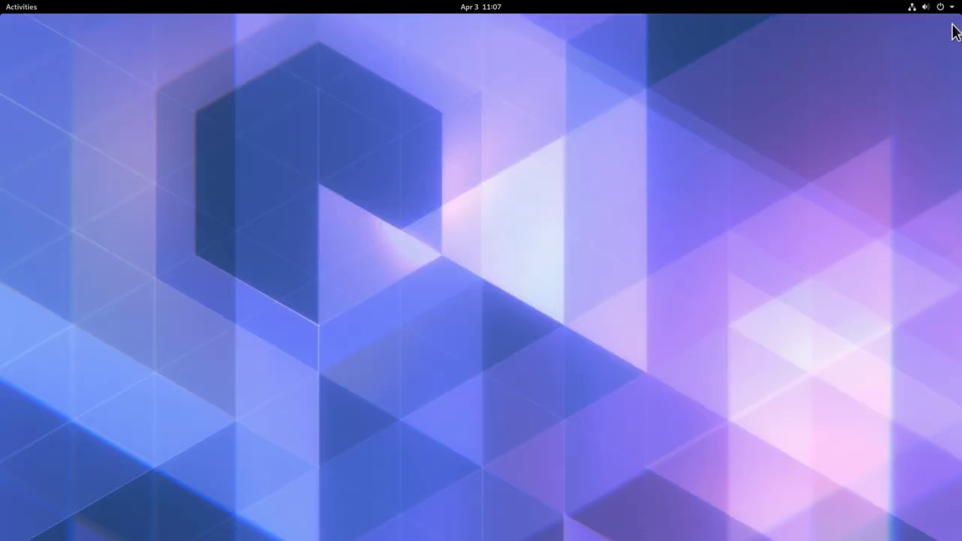